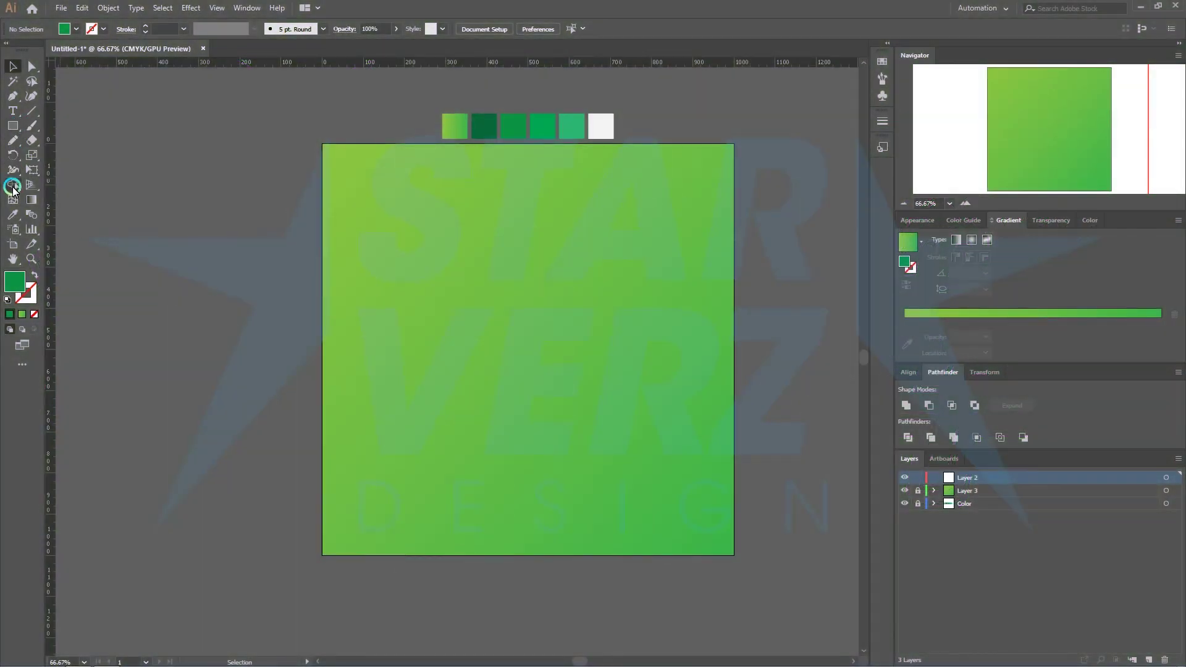
Create a 12-point star on the artboard with the Star Tool.
{"action": "left_click_drag", "start_coordinate": [18, 132], "coordinate": [68, 185]}
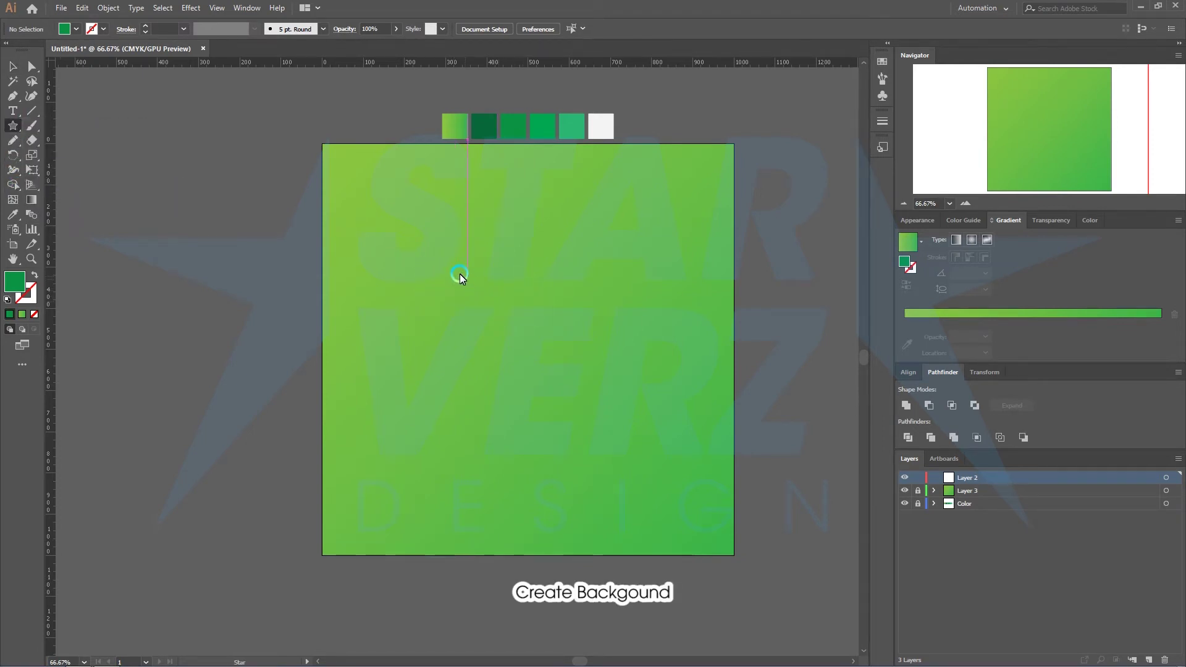
{"action": "left_click_drag", "start_coordinate": [464, 266], "coordinate": [542, 333]}
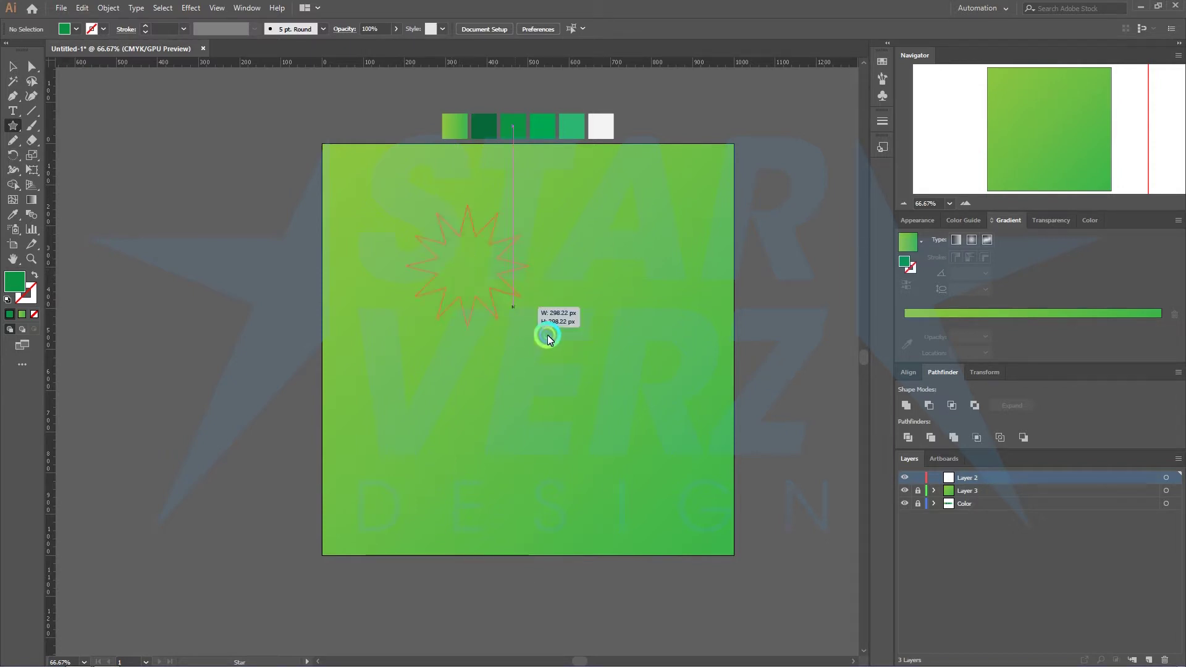
{"action": "key", "text": "ctrl+z"}
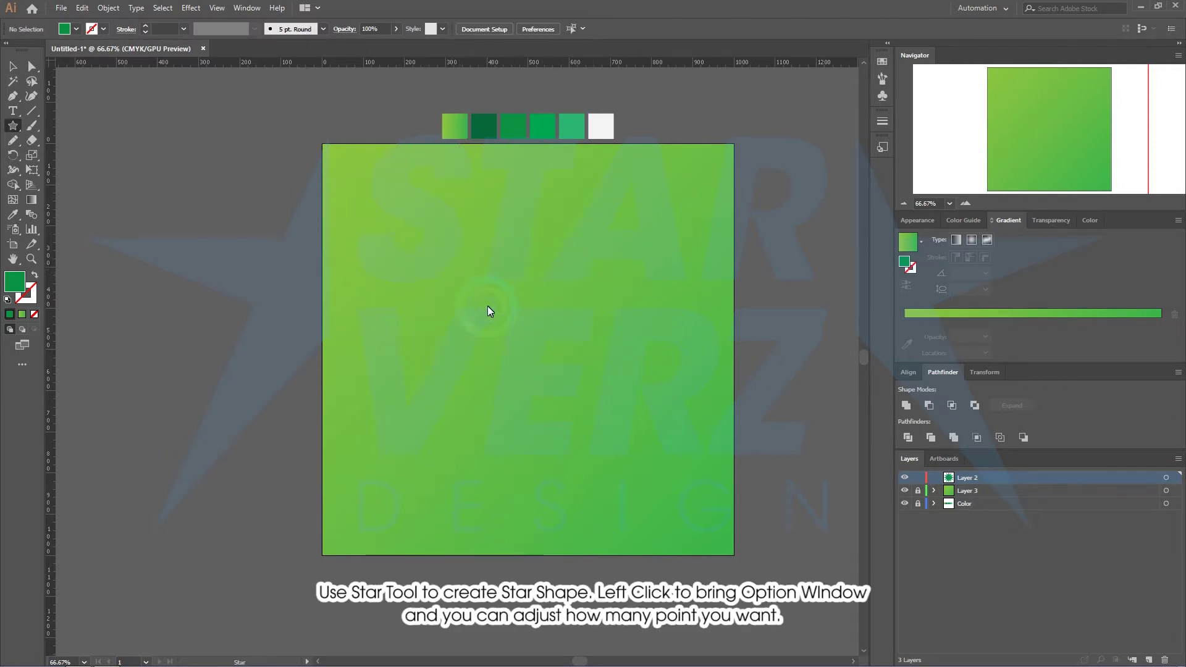
{"action": "left_click", "coordinate": [494, 306]}
{"action": "left_click", "coordinate": [585, 344]}
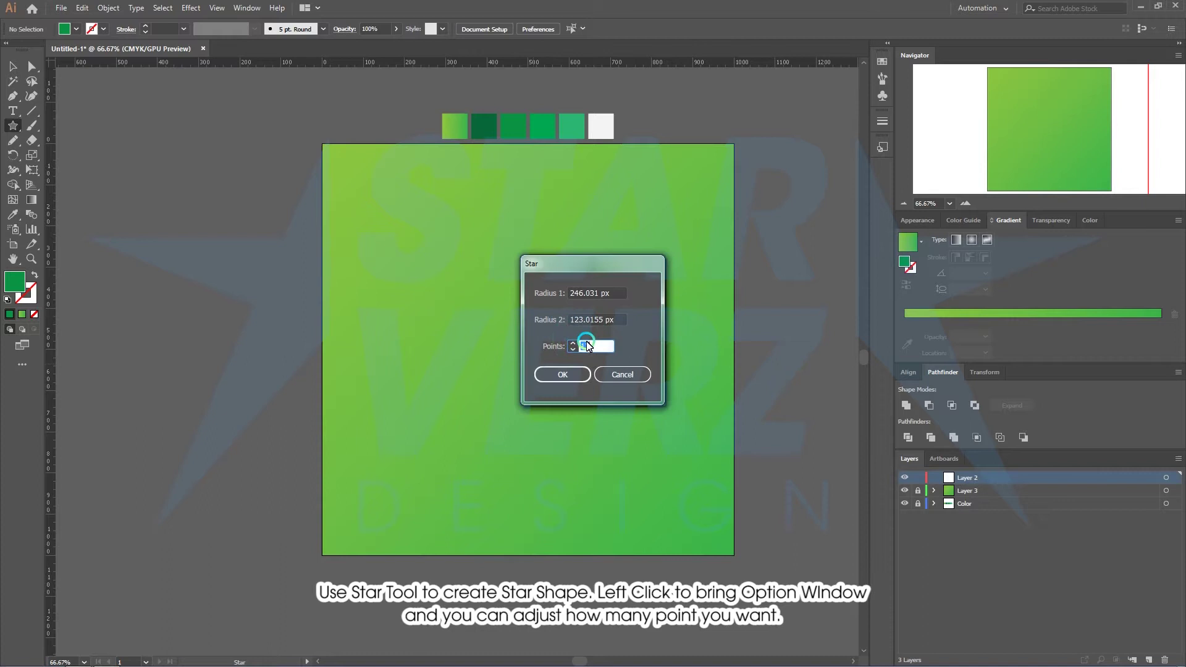
{"action": "left_click", "coordinate": [562, 374]}
Centre the star on the artboard at X/Y 500 px.
{"action": "key", "text": "v"}
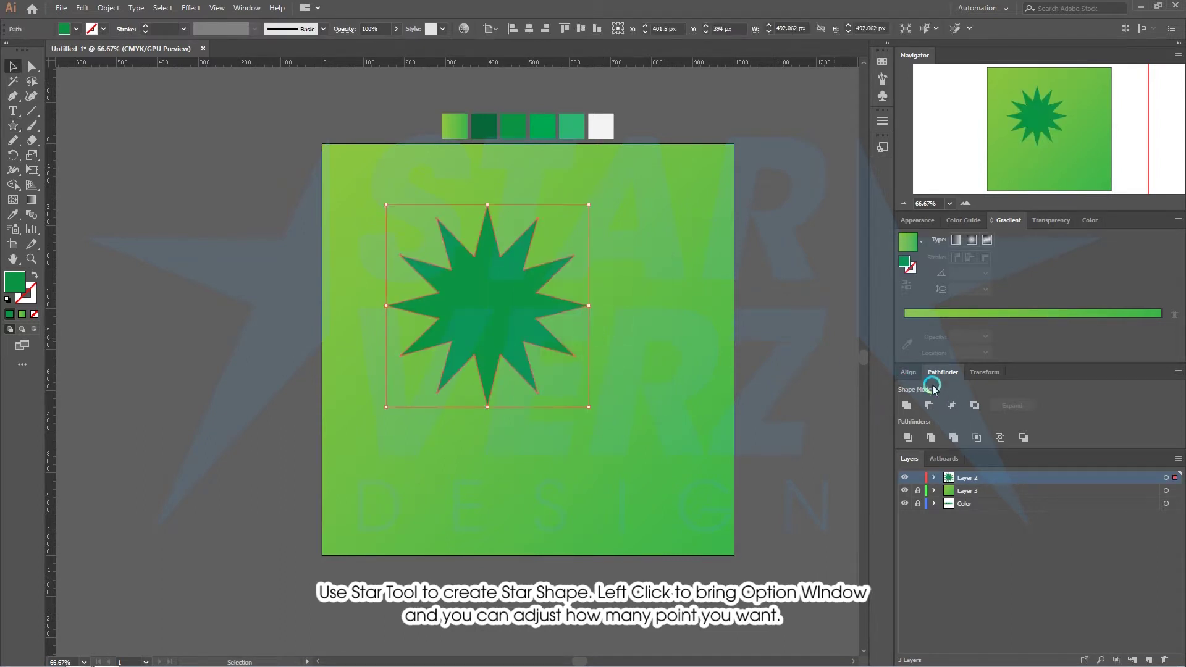
{"action": "left_click", "coordinate": [583, 29]}
{"action": "left_click", "coordinate": [529, 29]}
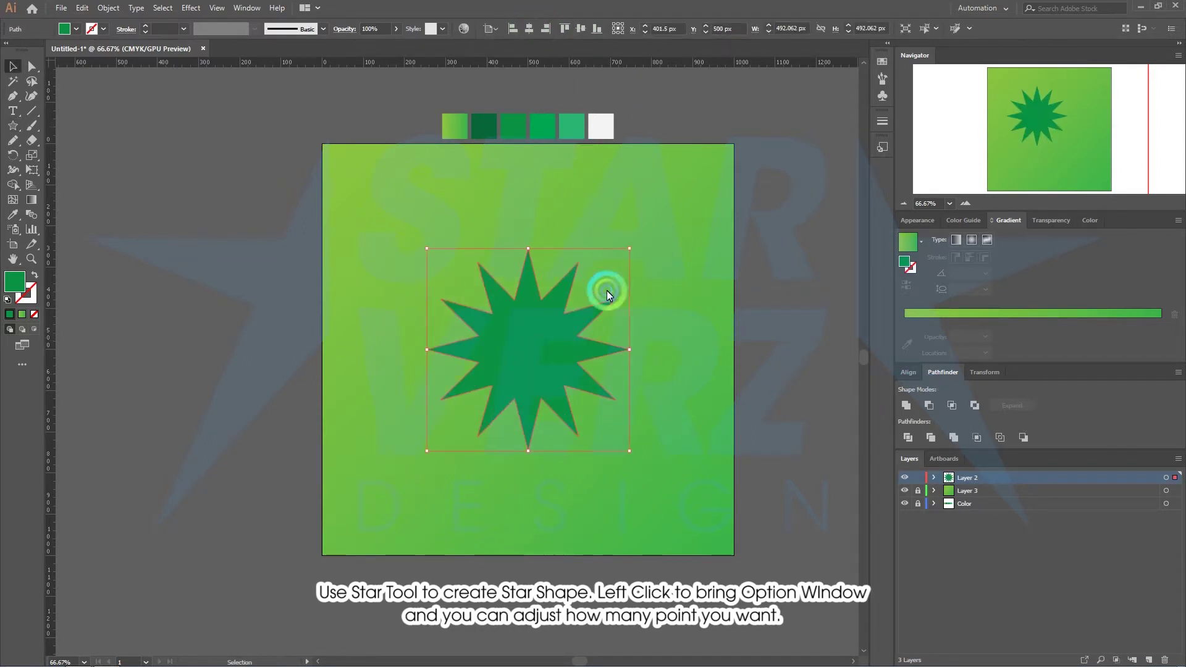
{"action": "left_click_drag", "start_coordinate": [629, 349], "coordinate": [643, 347]}
{"action": "left_click", "coordinate": [694, 331]}
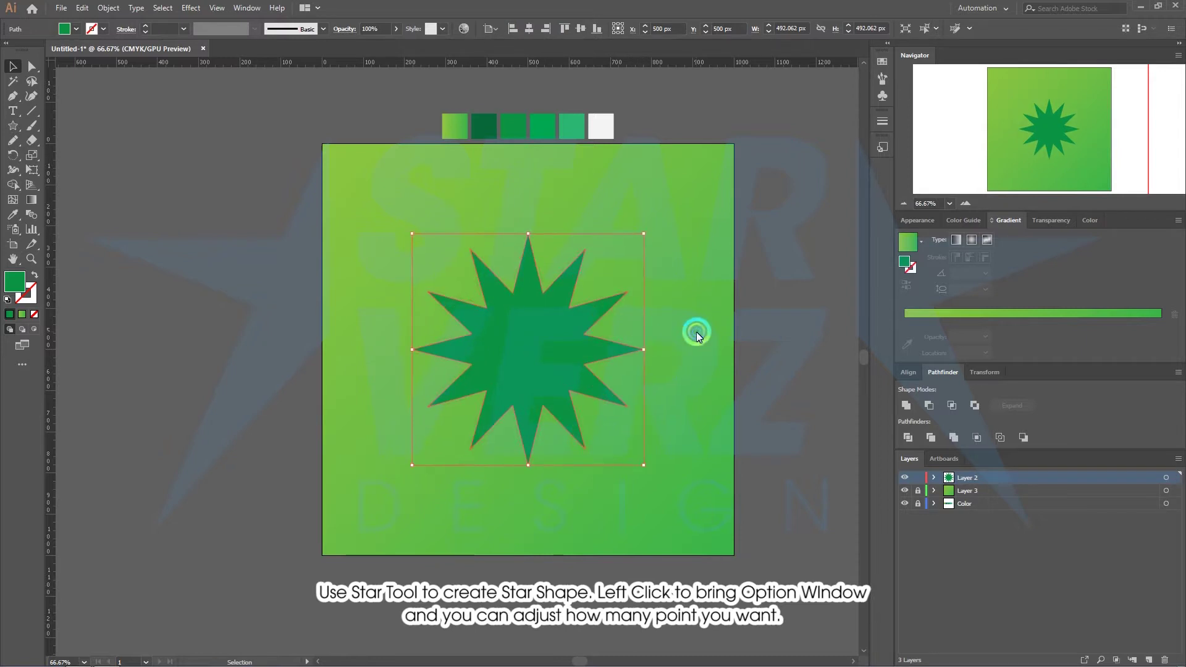
Resize the star to 662 px wide, duplicate its layer and lock Layer 2.
{"action": "left_click", "coordinate": [490, 339]}
{"action": "left_click", "coordinate": [901, 439]}
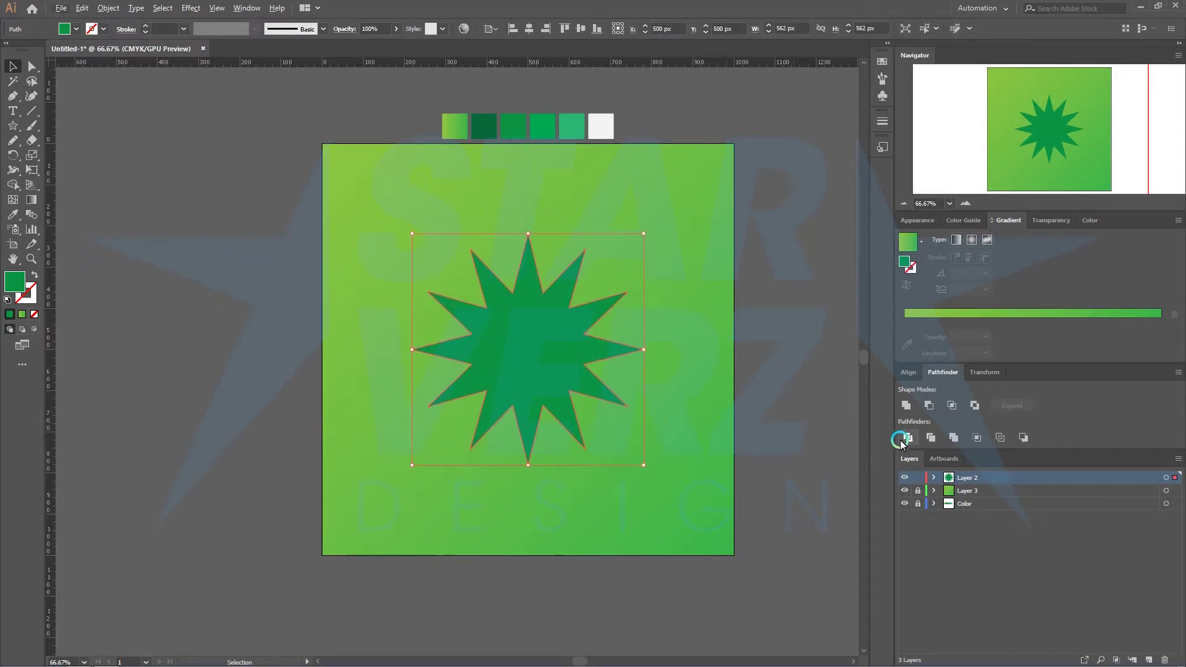
{"action": "left_click_drag", "start_coordinate": [966, 484], "coordinate": [932, 489]}
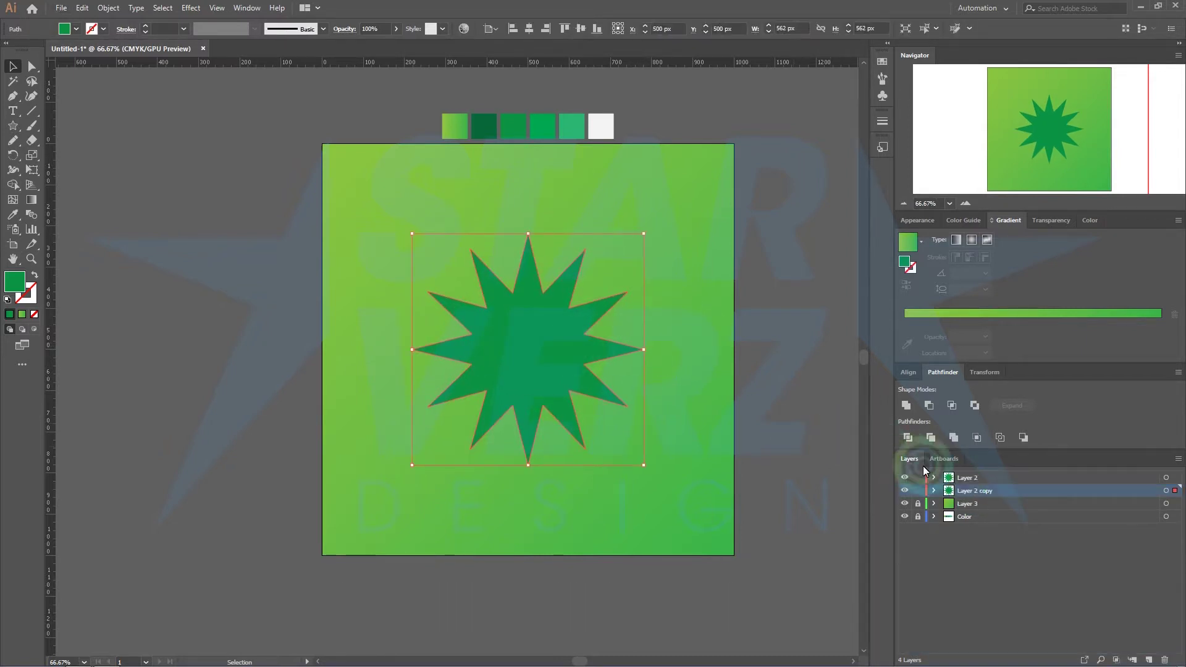
{"action": "left_click", "coordinate": [918, 478]}
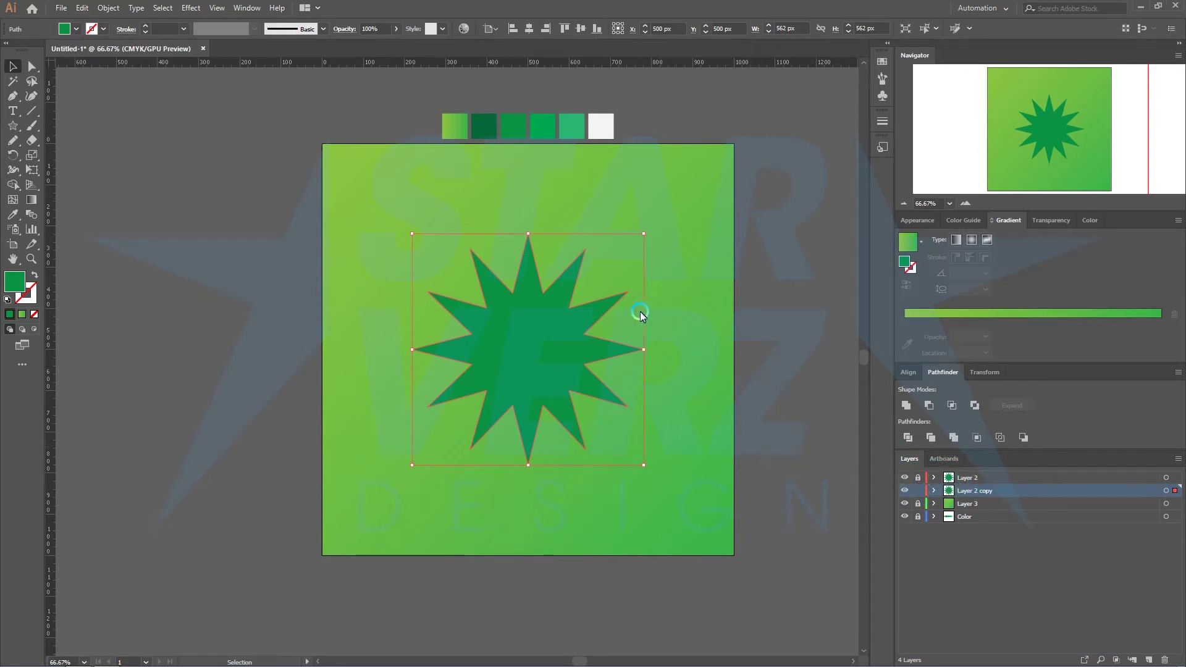
{"action": "left_click", "coordinate": [27, 67]}
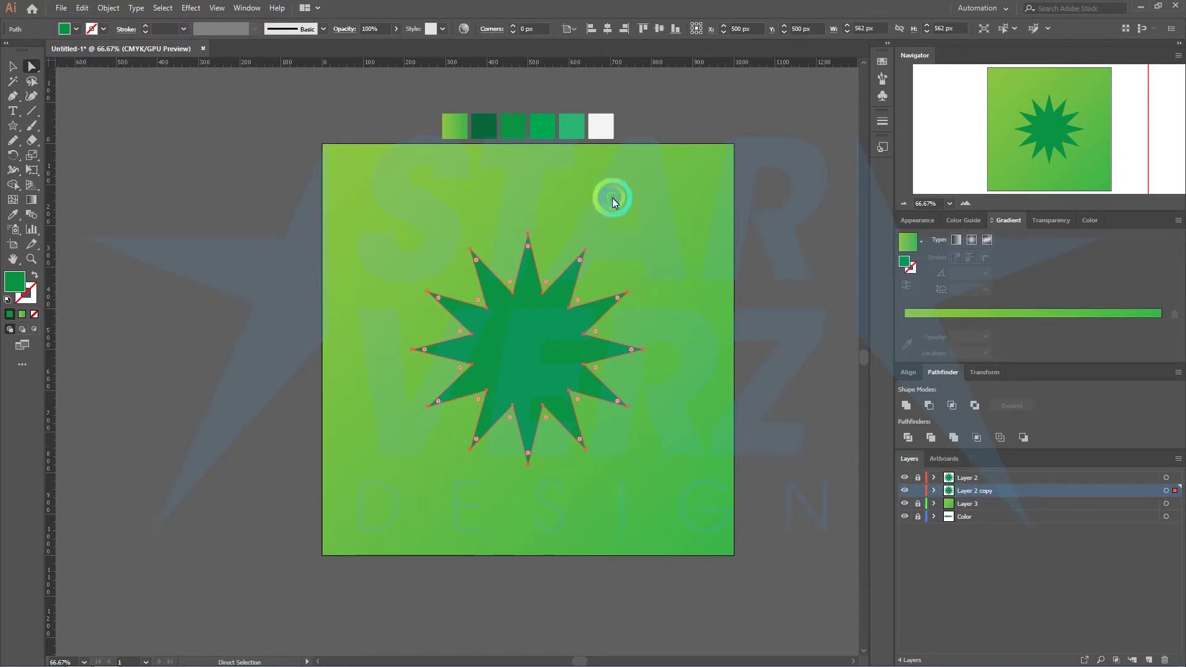
{"action": "left_click", "coordinate": [647, 266]}
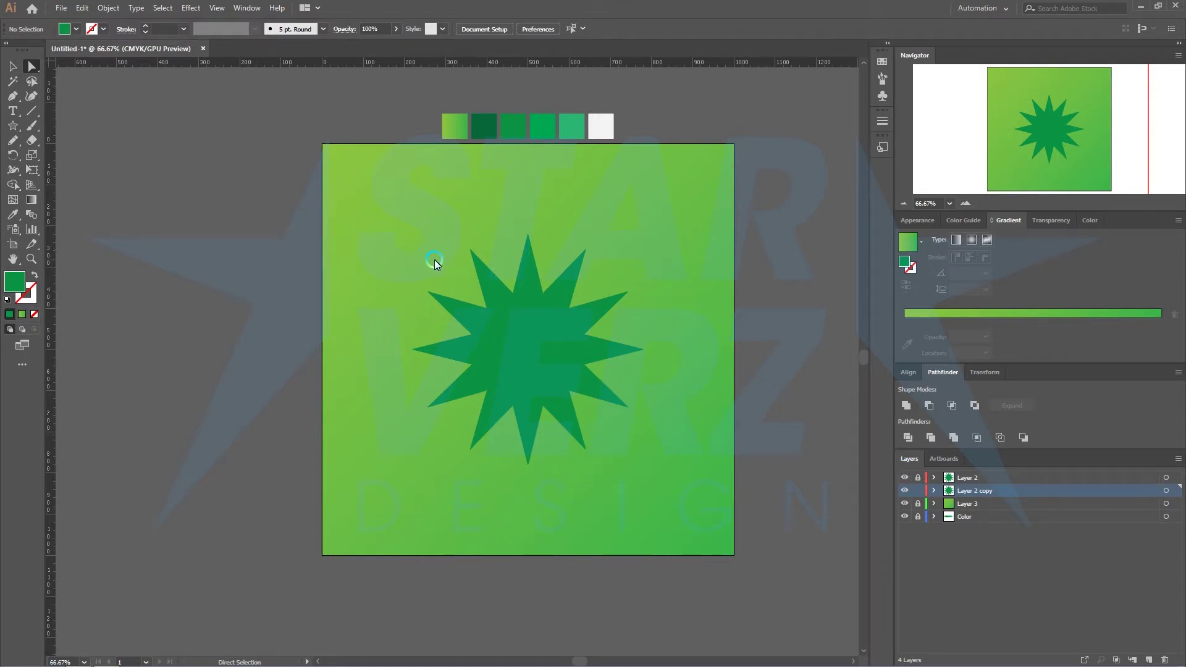
{"action": "left_click", "coordinate": [12, 214]}
{"action": "left_click", "coordinate": [494, 115]}
{"action": "left_click", "coordinate": [492, 132]}
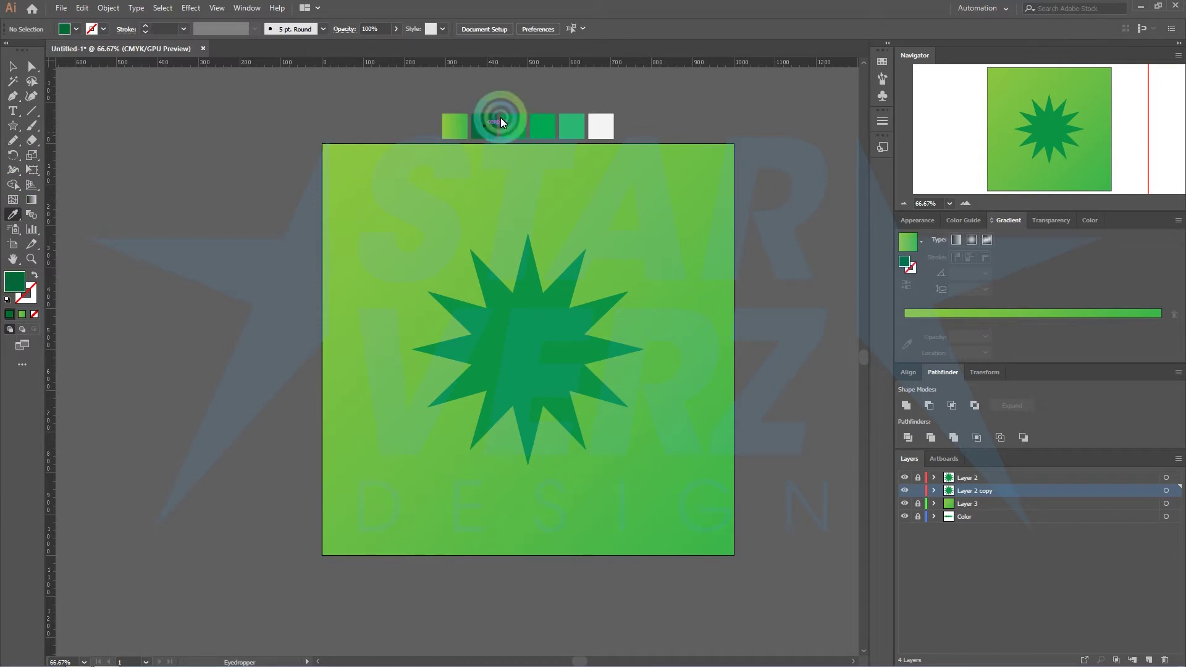
{"action": "left_click", "coordinate": [579, 135]}
{"action": "left_click", "coordinate": [32, 66]}
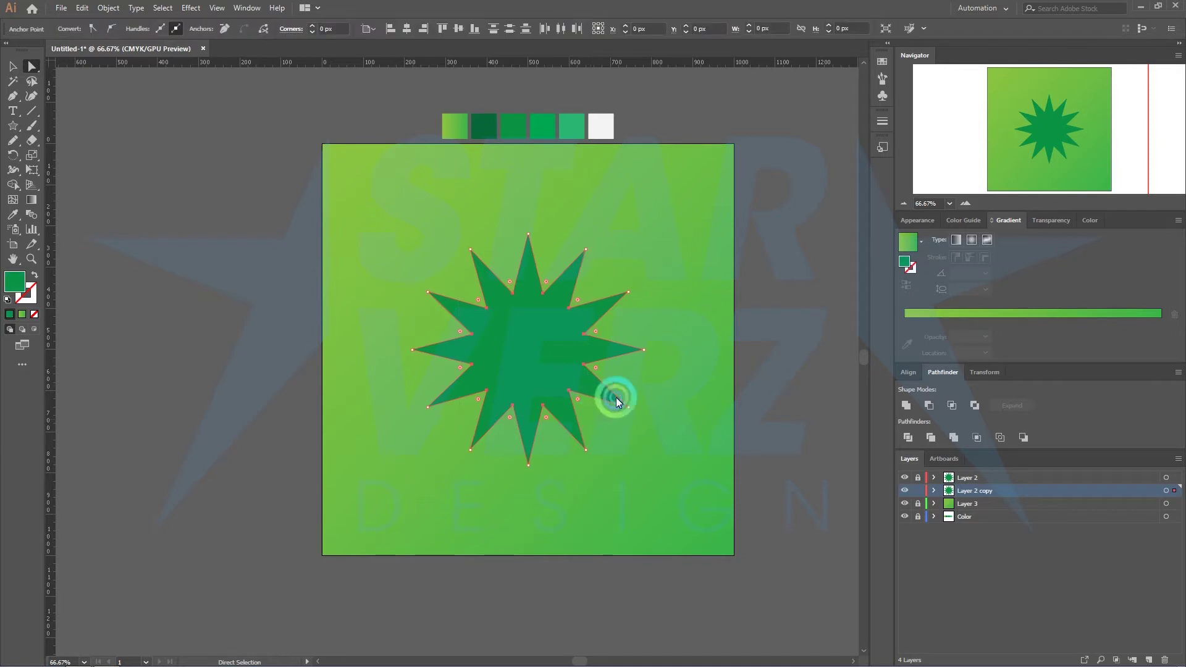
{"action": "left_click", "coordinate": [31, 155]}
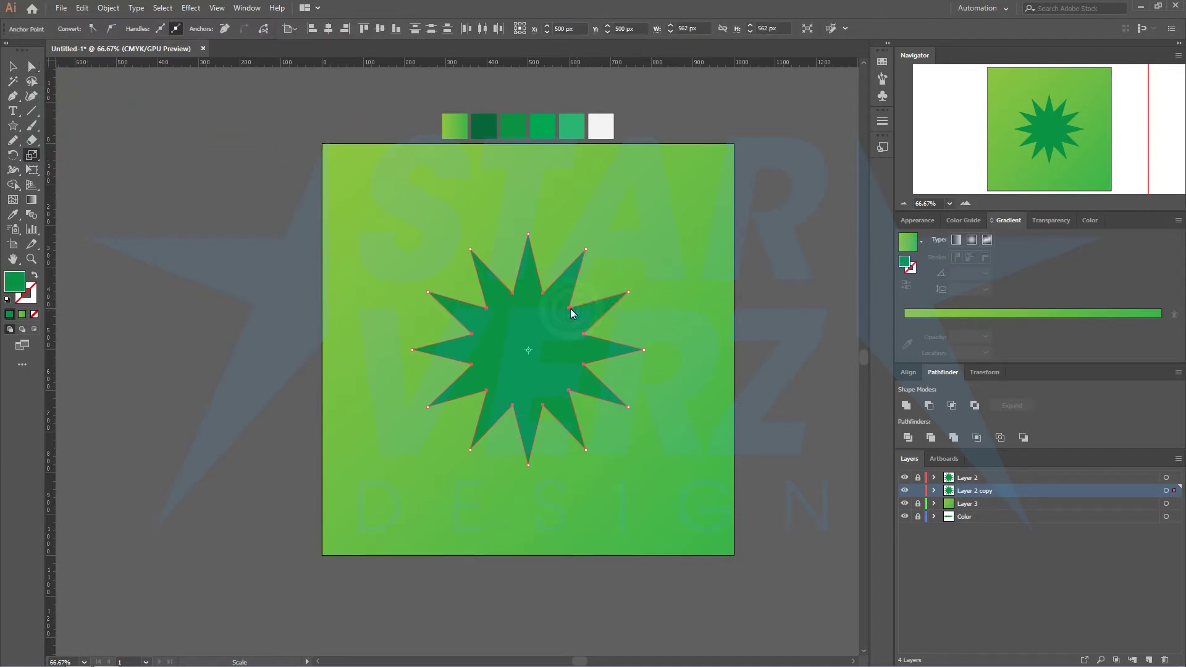
Make a copy of the star scaled about 236% with the Scale tool, then deselect.
{"action": "left_click_drag", "start_coordinate": [569, 310], "coordinate": [623, 255]}
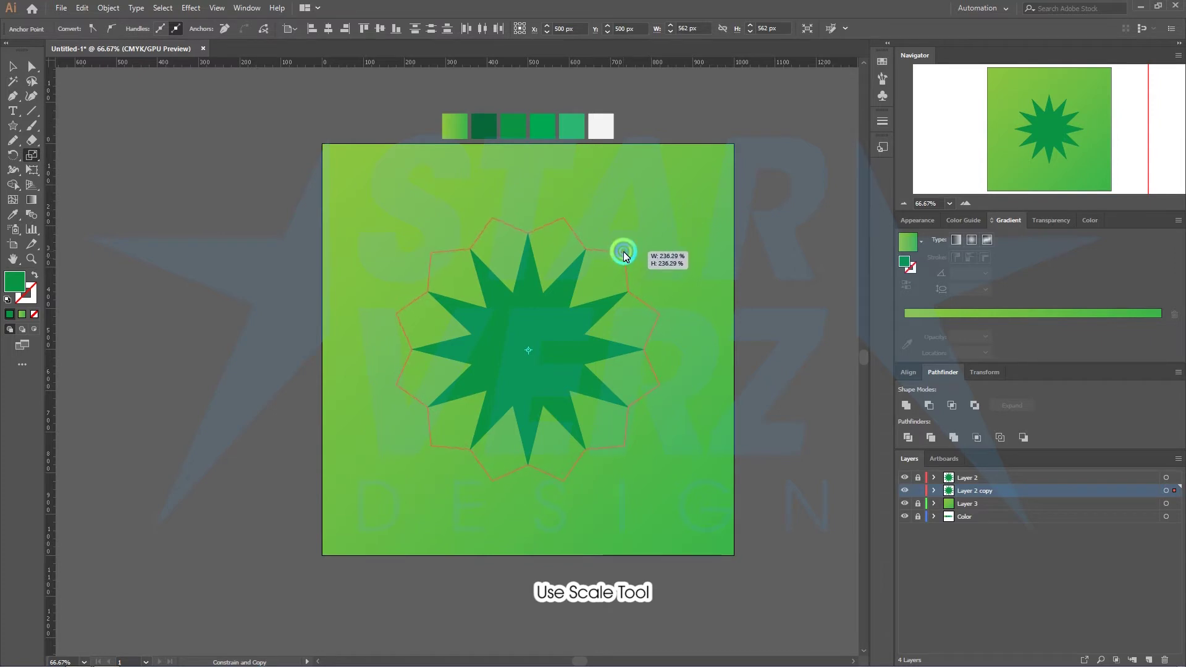
{"action": "left_click_drag", "start_coordinate": [624, 255], "coordinate": [624, 252]}
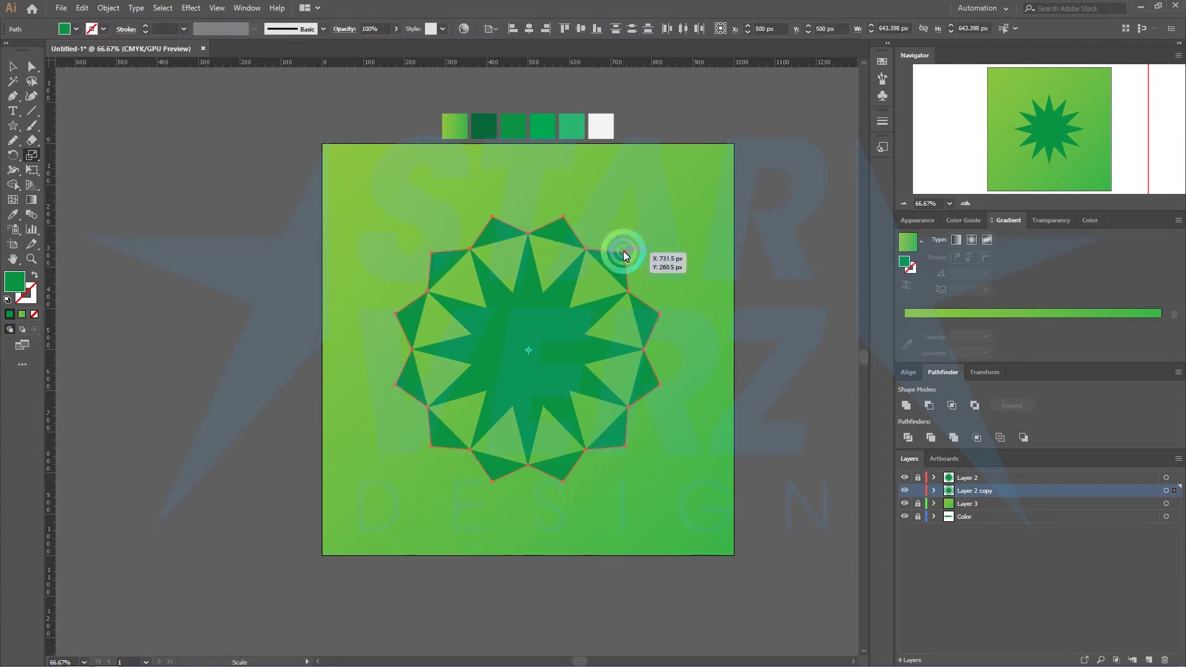
{"action": "left_click", "coordinate": [19, 68]}
{"action": "left_click", "coordinate": [438, 154]}
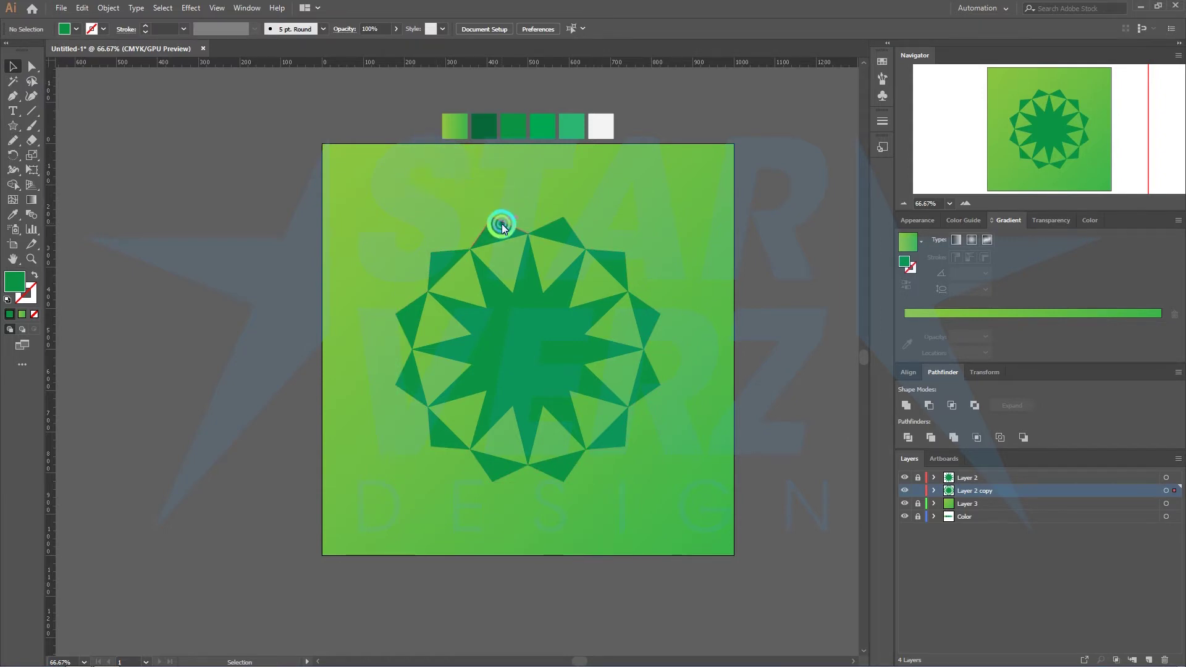
{"action": "left_click", "coordinate": [502, 224]}
{"action": "left_click", "coordinate": [642, 221]}
Hide Layer 2, delete the inner star and select the remaining triangle ring.
{"action": "left_click", "coordinate": [904, 477]}
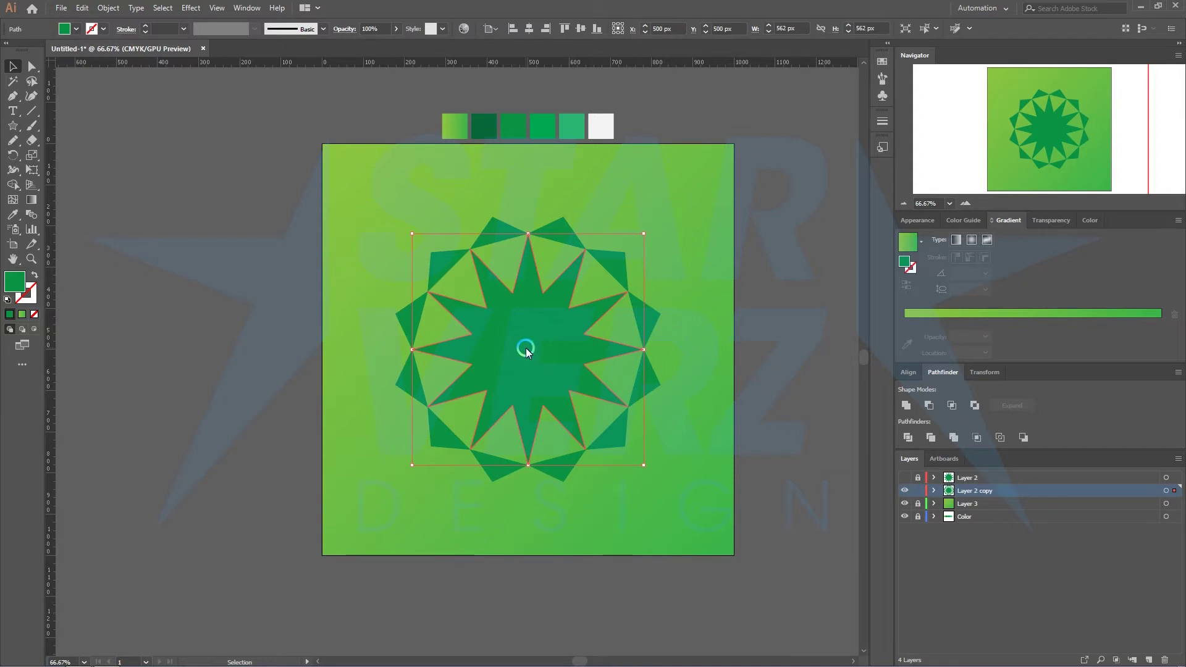
{"action": "key", "text": "Delete"}
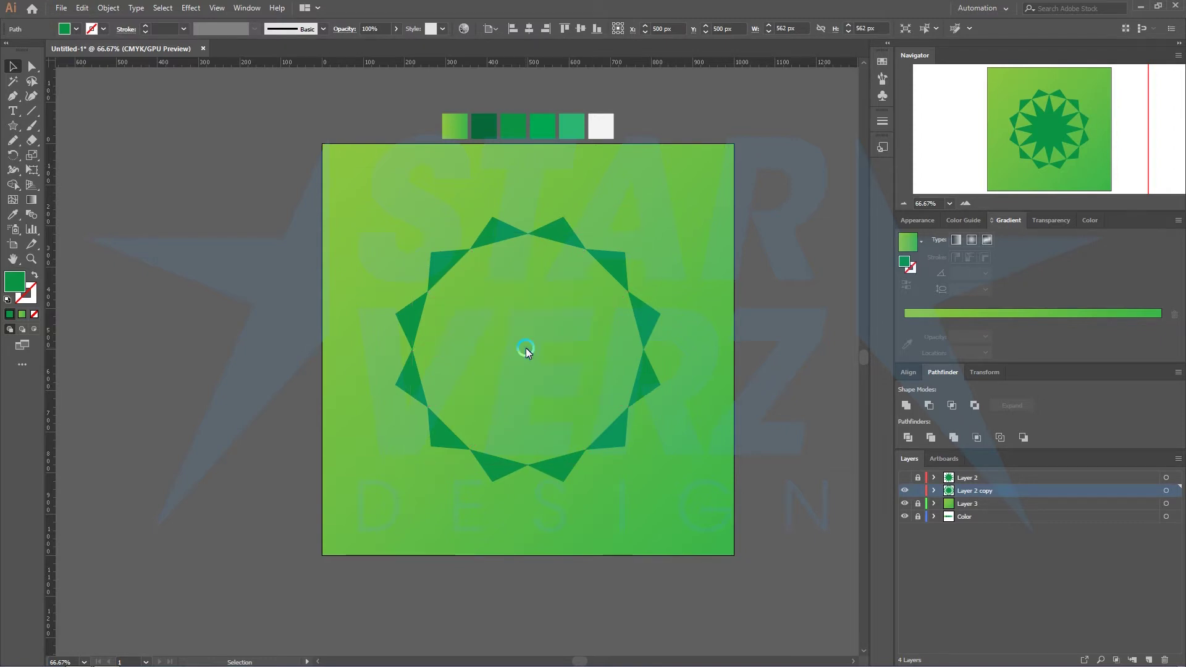
{"action": "left_click", "coordinate": [612, 365]}
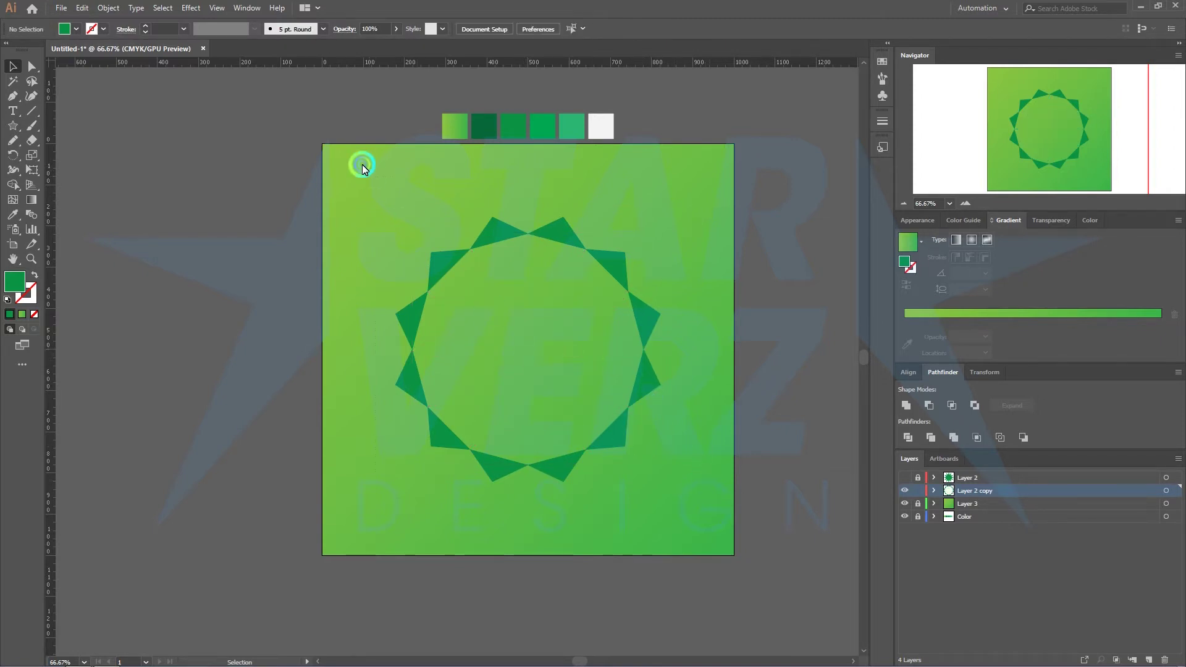
{"action": "left_click_drag", "start_coordinate": [364, 168], "coordinate": [796, 353]}
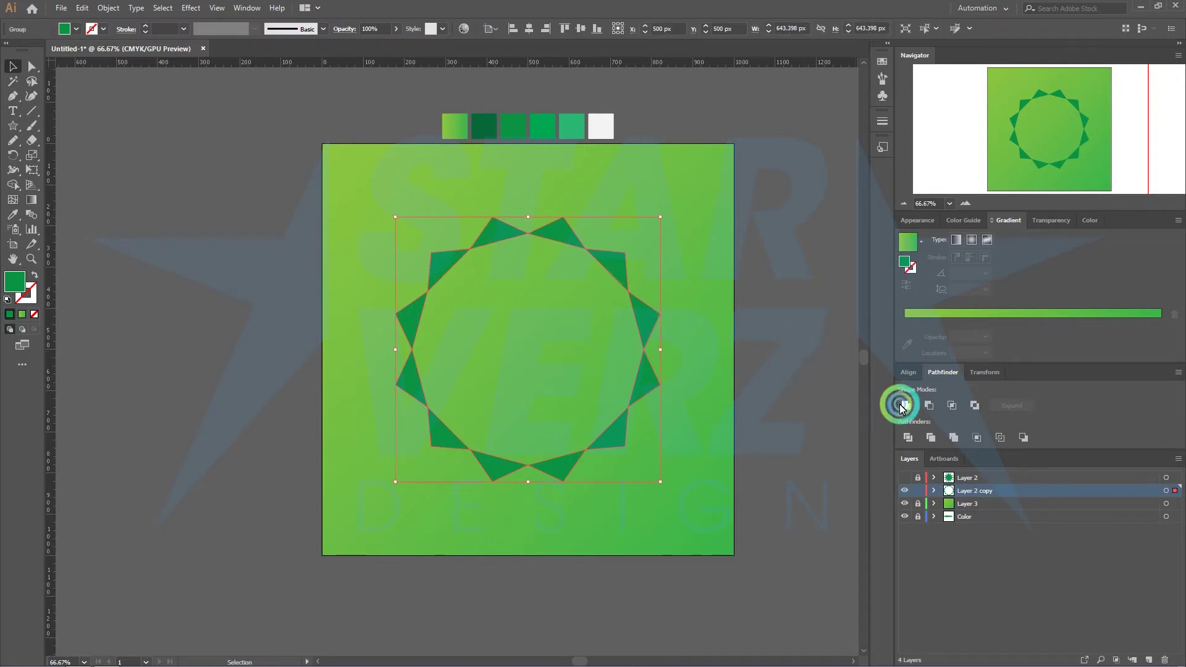
{"action": "left_click", "coordinate": [801, 414]}
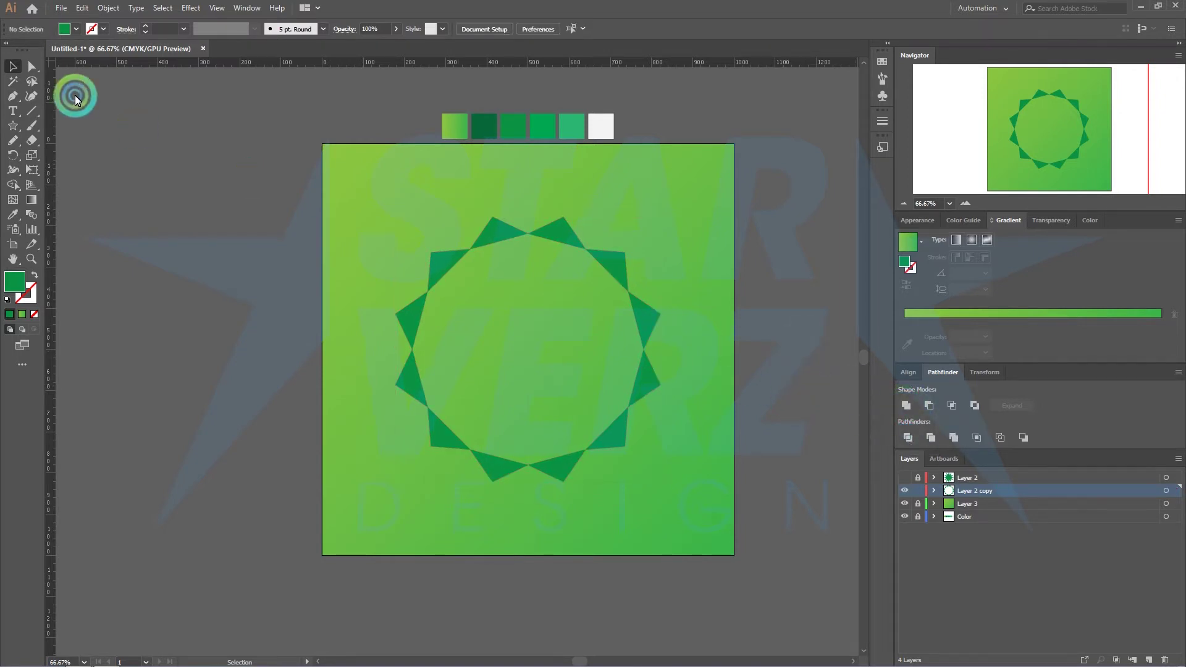
Draw a rectangle over most of the square and fill it orange.
{"action": "left_click", "coordinate": [11, 127]}
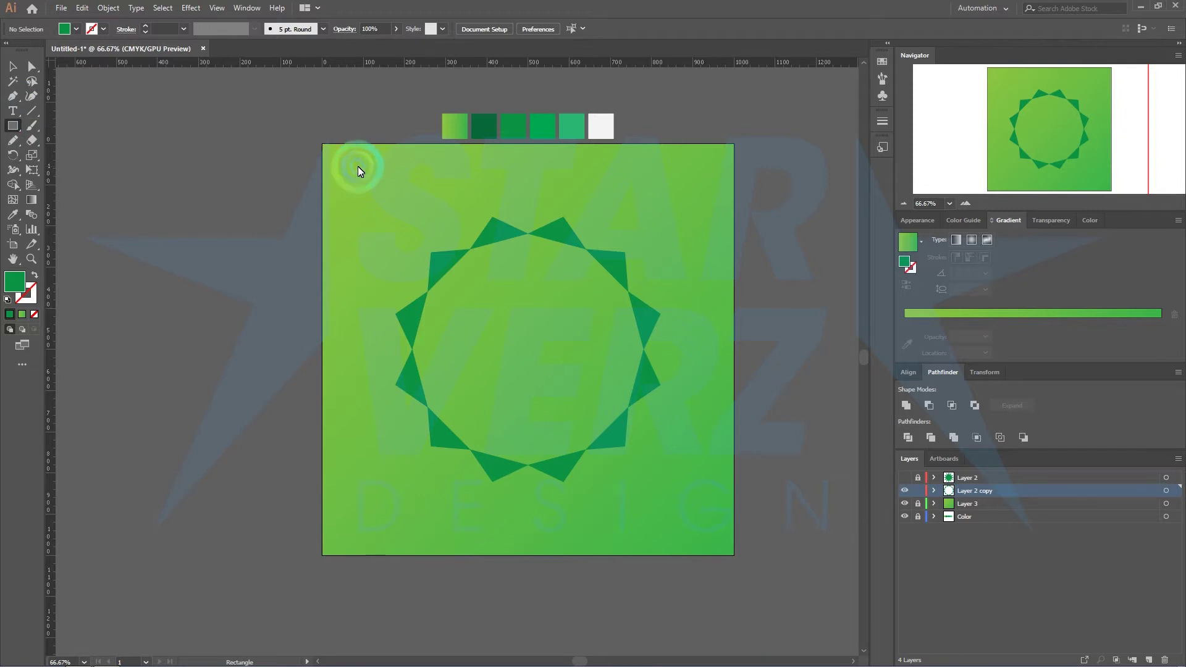
{"action": "left_click_drag", "start_coordinate": [607, 412], "coordinate": [692, 528]}
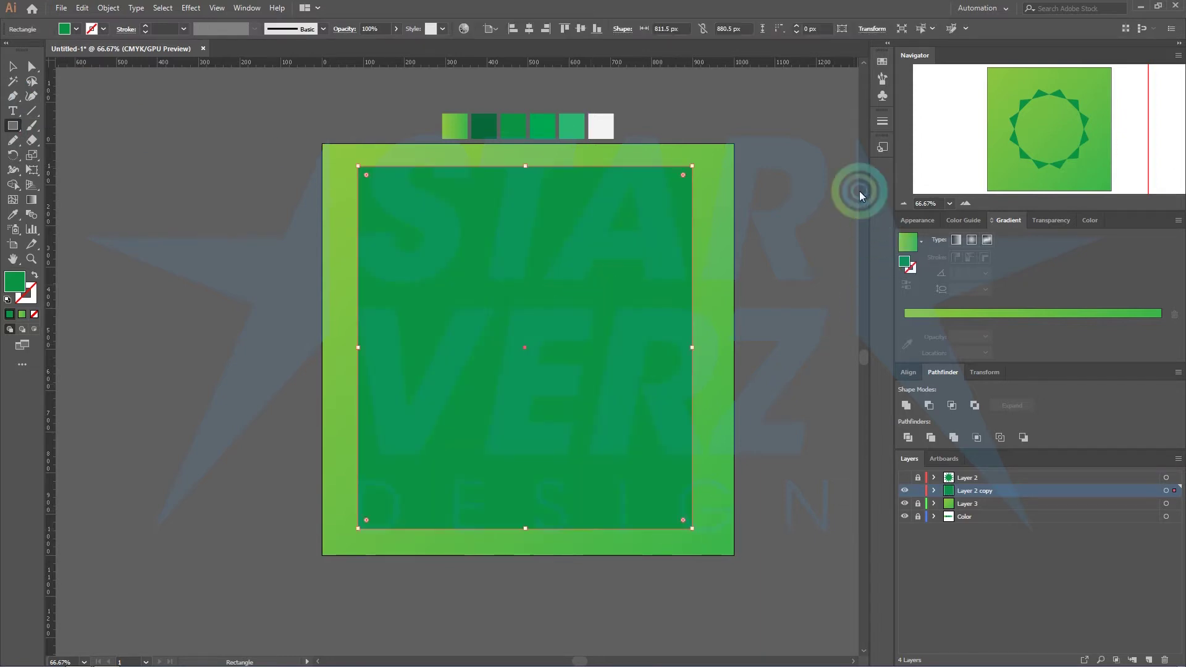
{"action": "left_click", "coordinate": [882, 61]}
{"action": "left_click", "coordinate": [840, 95]}
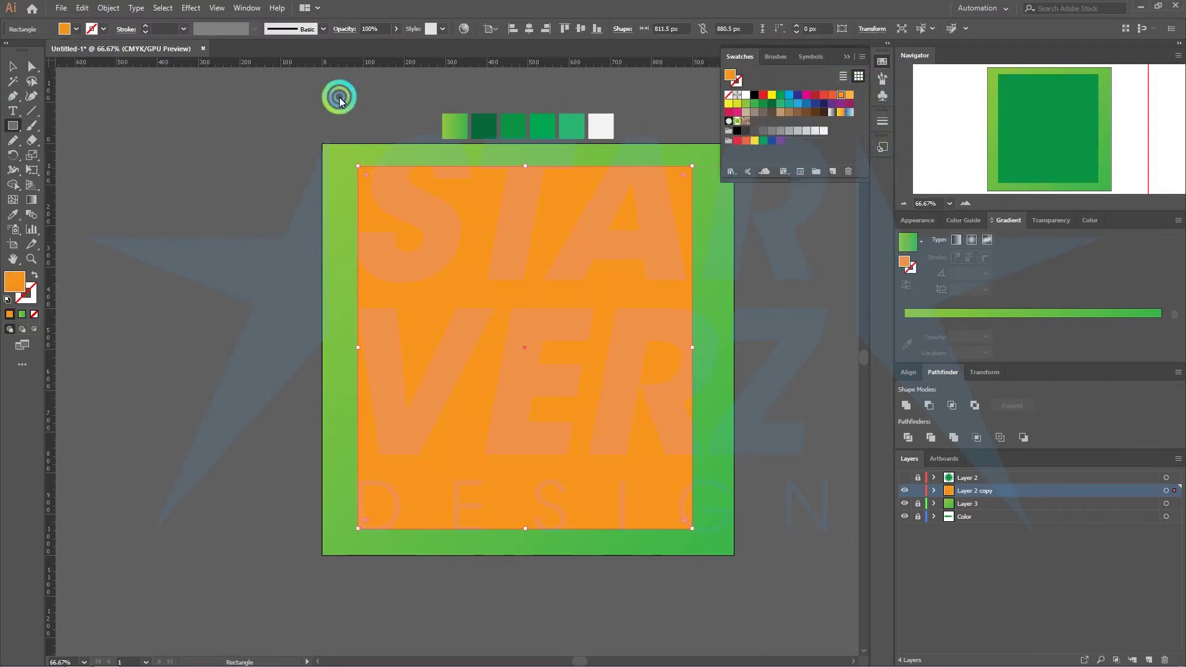
Send the orange rectangle to the back, behind the triangle ring.
{"action": "left_click", "coordinate": [12, 66]}
{"action": "right_click", "coordinate": [417, 179]}
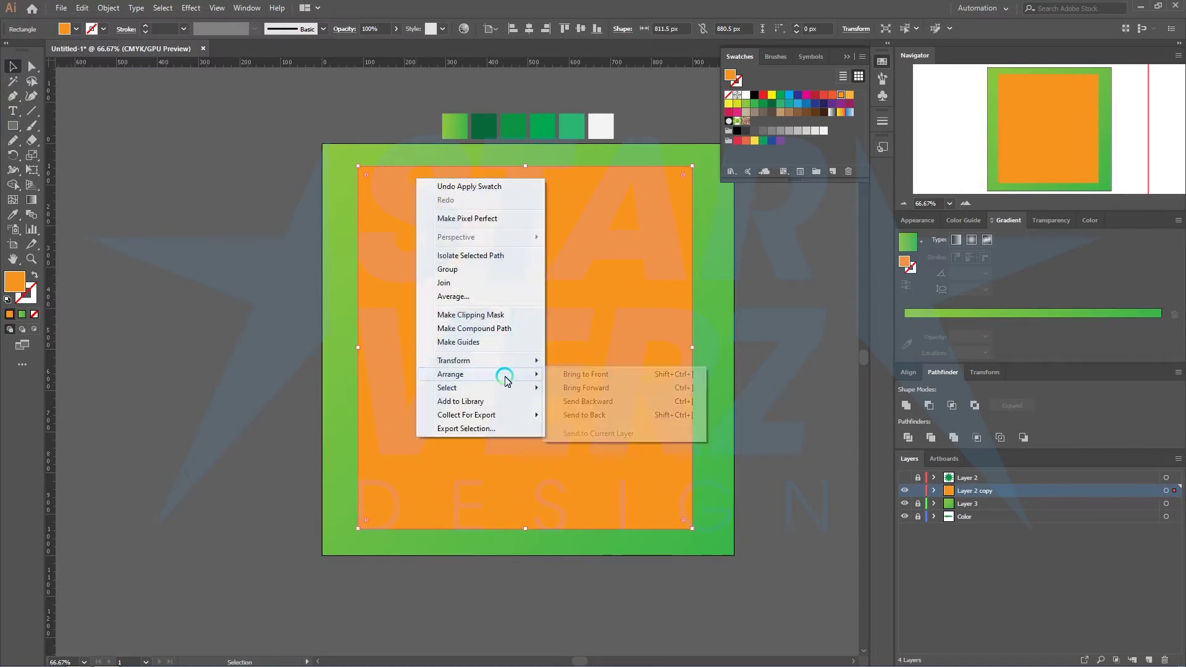
{"action": "left_click", "coordinate": [587, 414]}
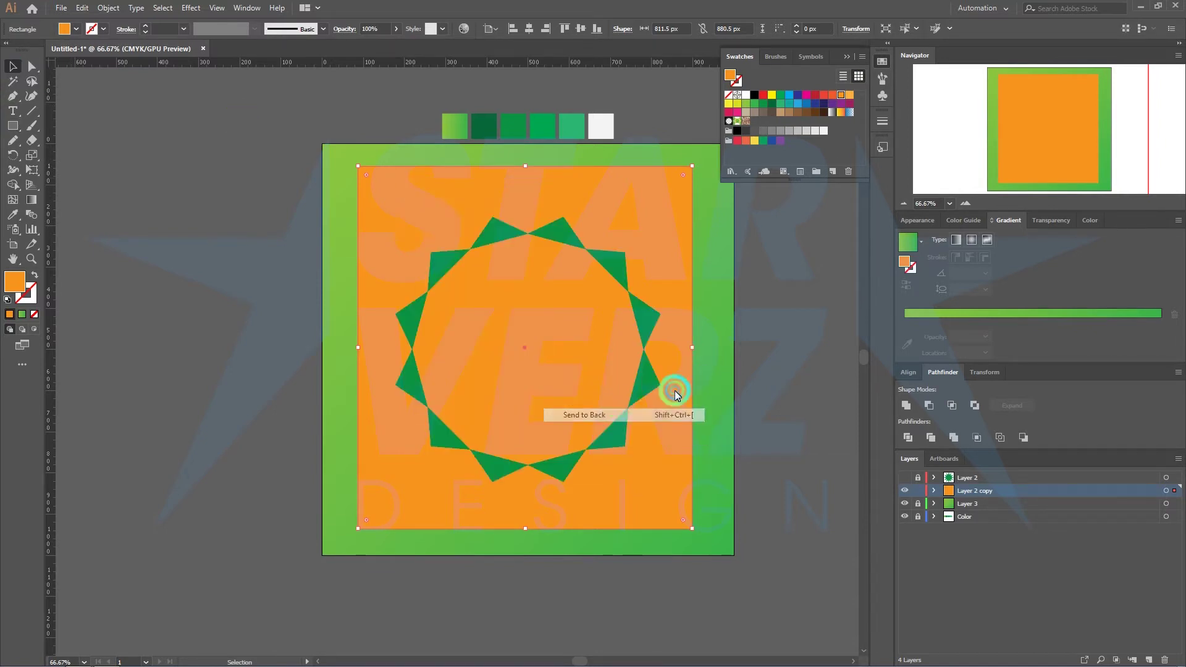
{"action": "left_click", "coordinate": [727, 384]}
{"action": "left_click", "coordinate": [520, 353]}
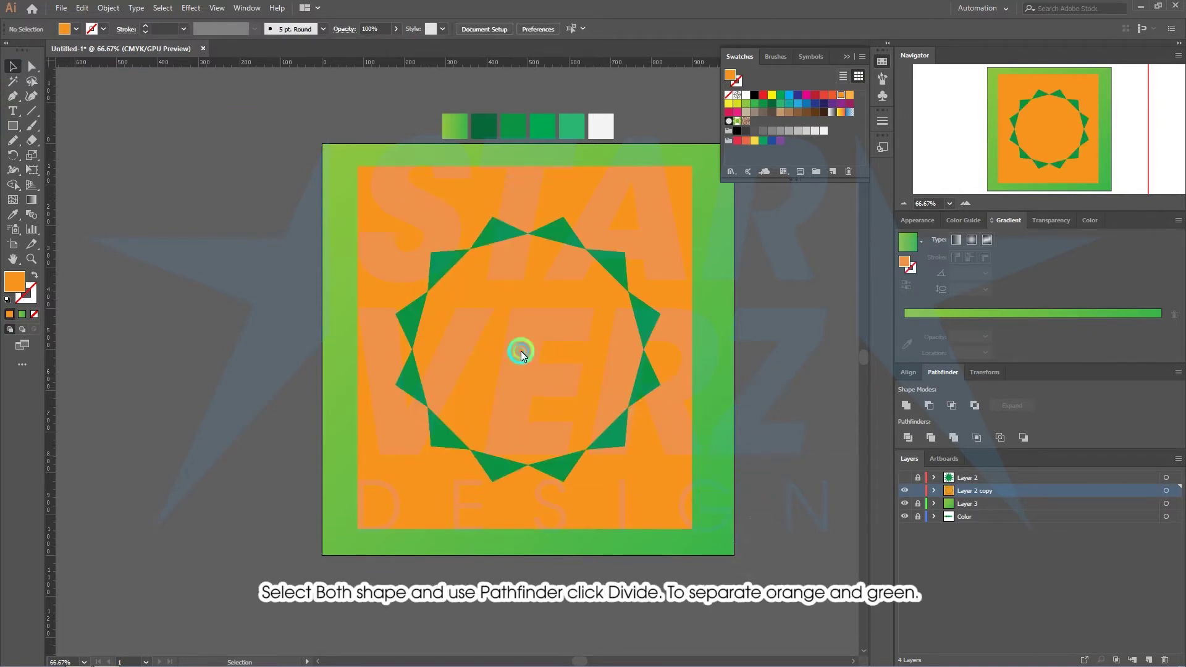
Divide the orange rectangle with Pathfinder, ungroup, and delete the orange corner pieces.
{"action": "left_click", "coordinate": [392, 206]}
{"action": "left_click", "coordinate": [911, 437]}
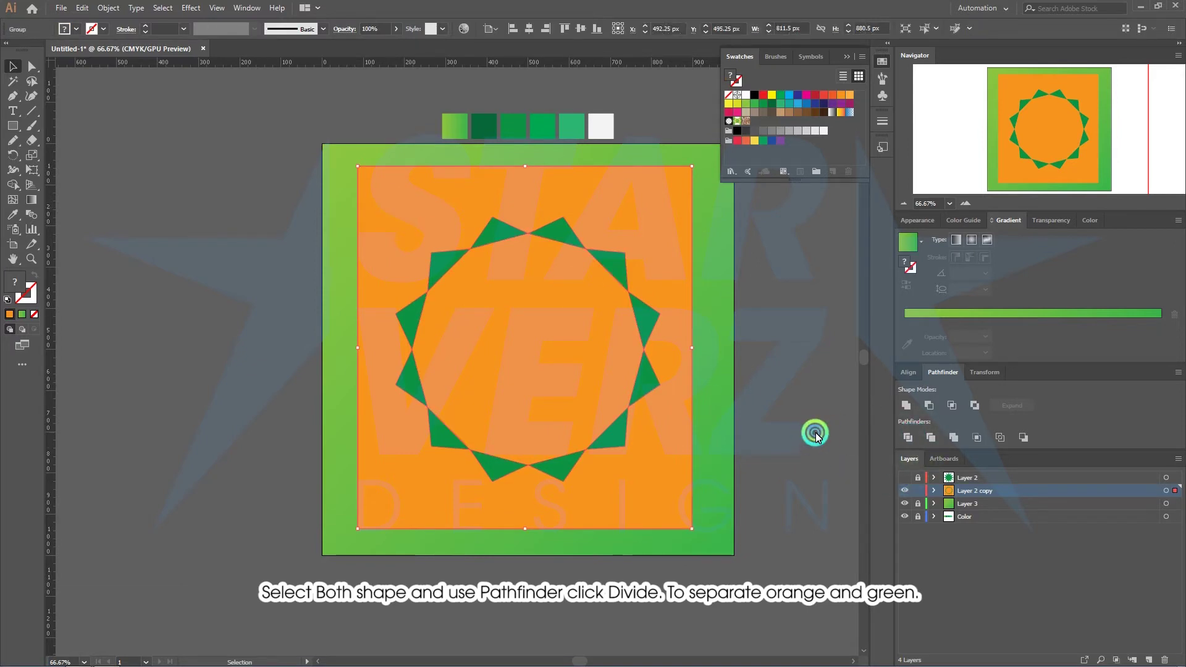
{"action": "right_click", "coordinate": [670, 425]}
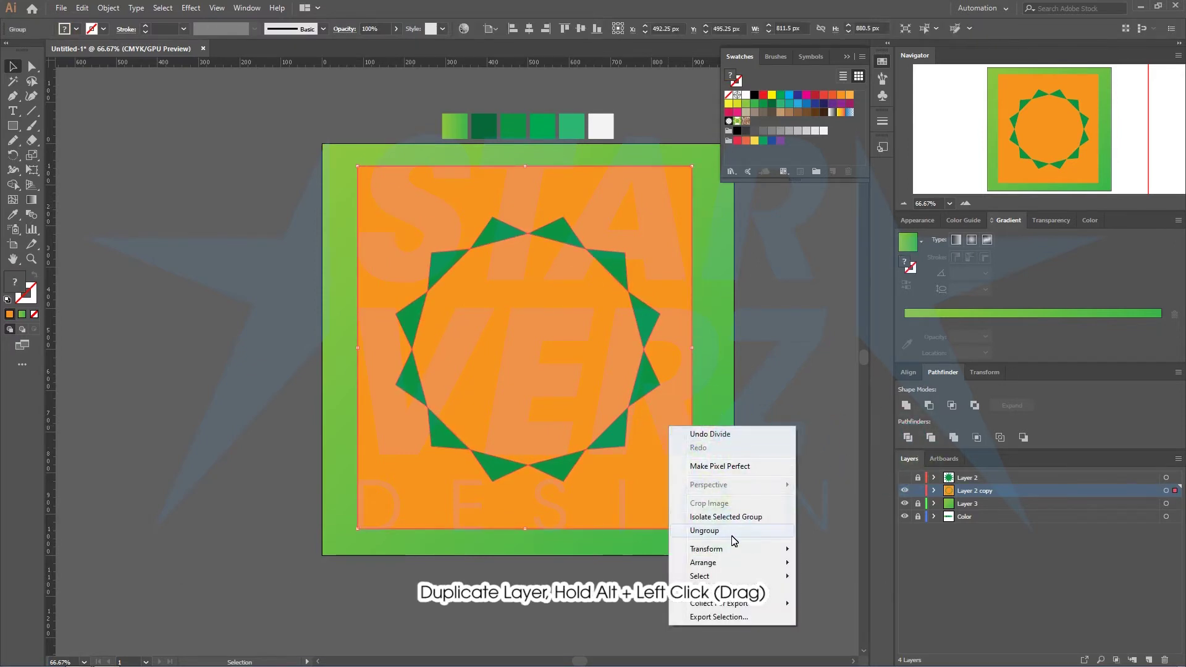
{"action": "left_click", "coordinate": [707, 530]}
{"action": "left_click", "coordinate": [647, 456]}
{"action": "key", "text": "Delete"}
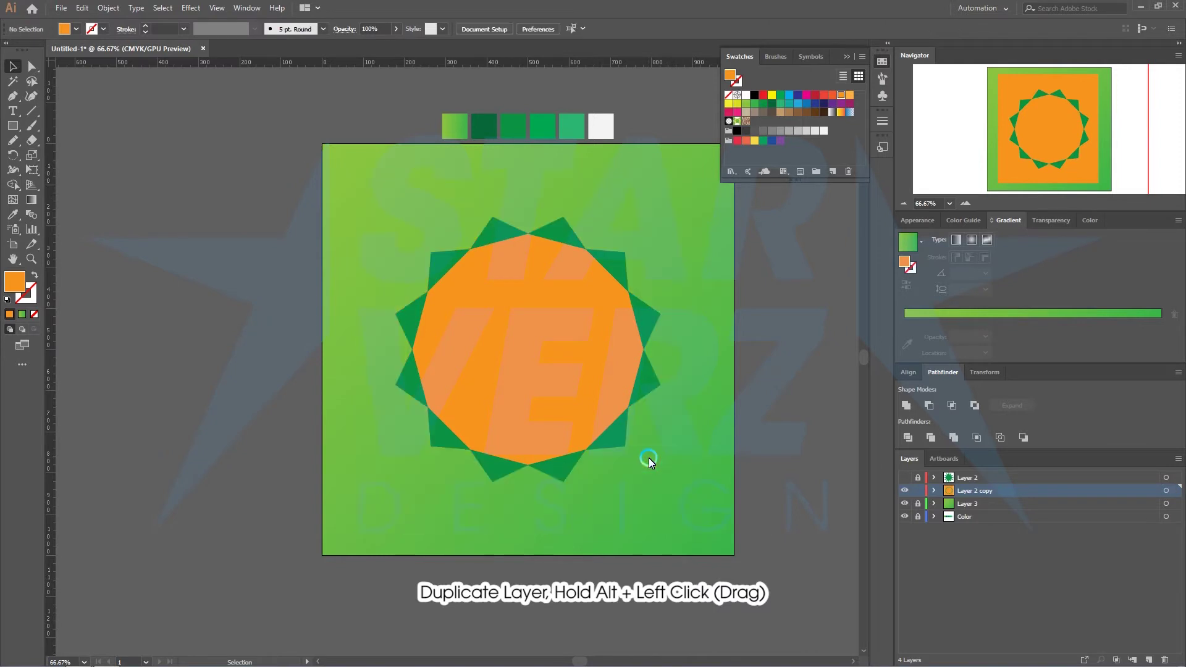
Unite the green star and orange centre into one shape, then show Layer 2.
{"action": "left_click", "coordinate": [582, 405]}
{"action": "left_click", "coordinate": [362, 220]}
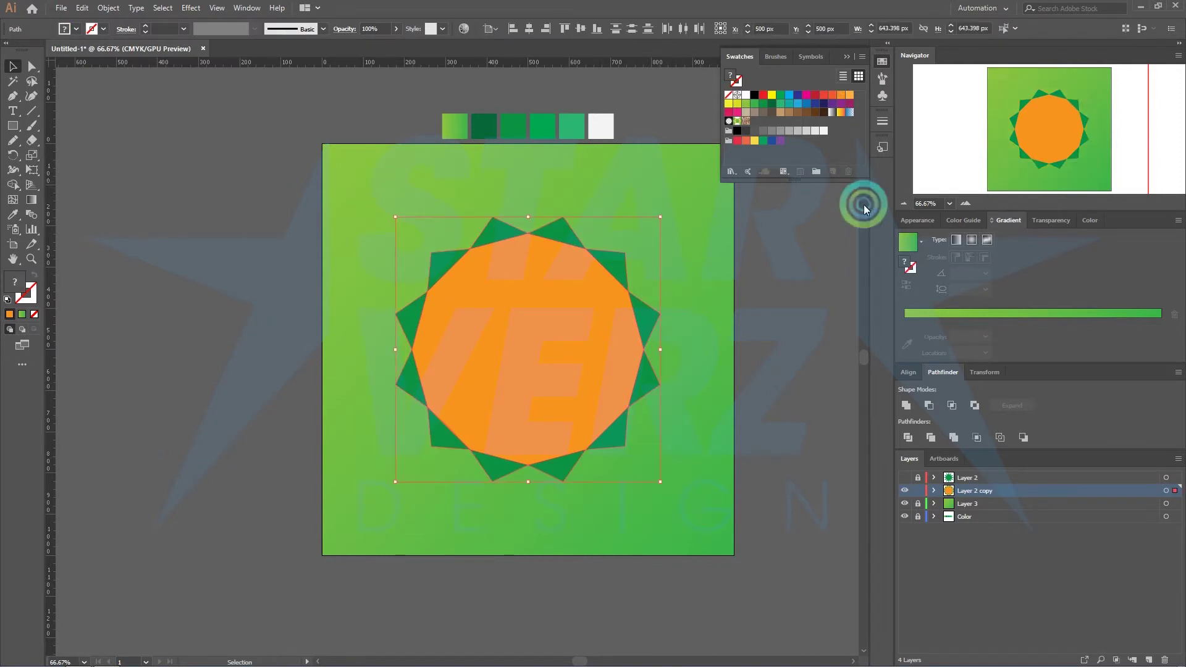
{"action": "left_click", "coordinate": [907, 405]}
{"action": "left_click", "coordinate": [846, 392]}
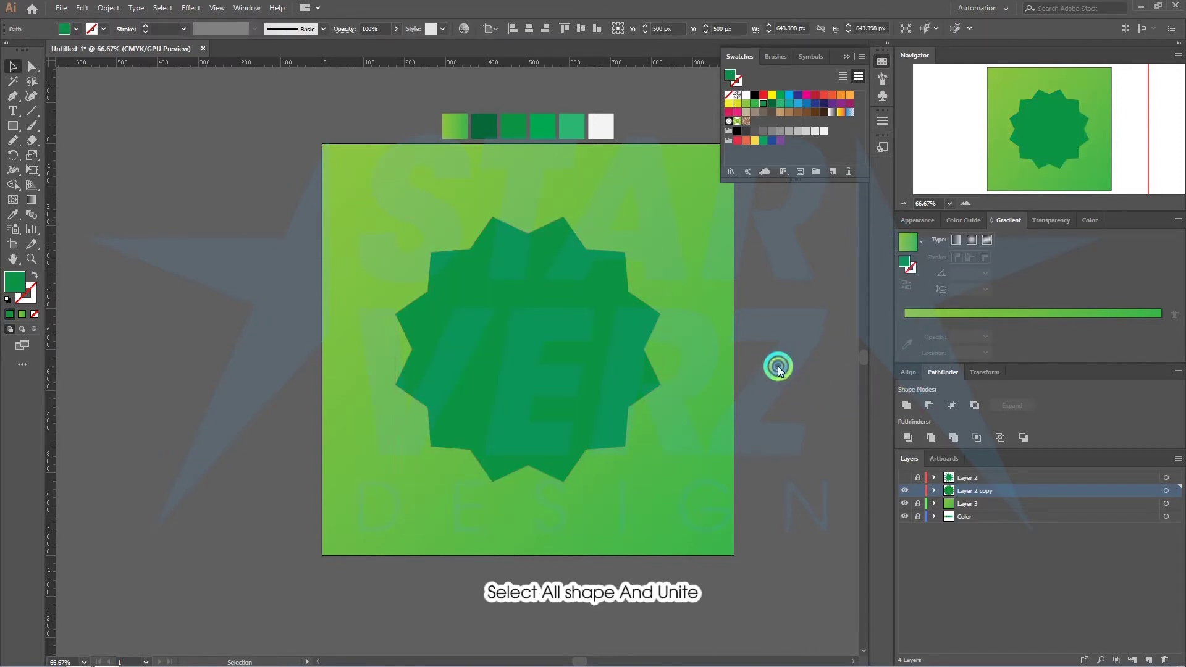
{"action": "left_click", "coordinate": [920, 490]}
{"action": "left_click", "coordinate": [861, 468]}
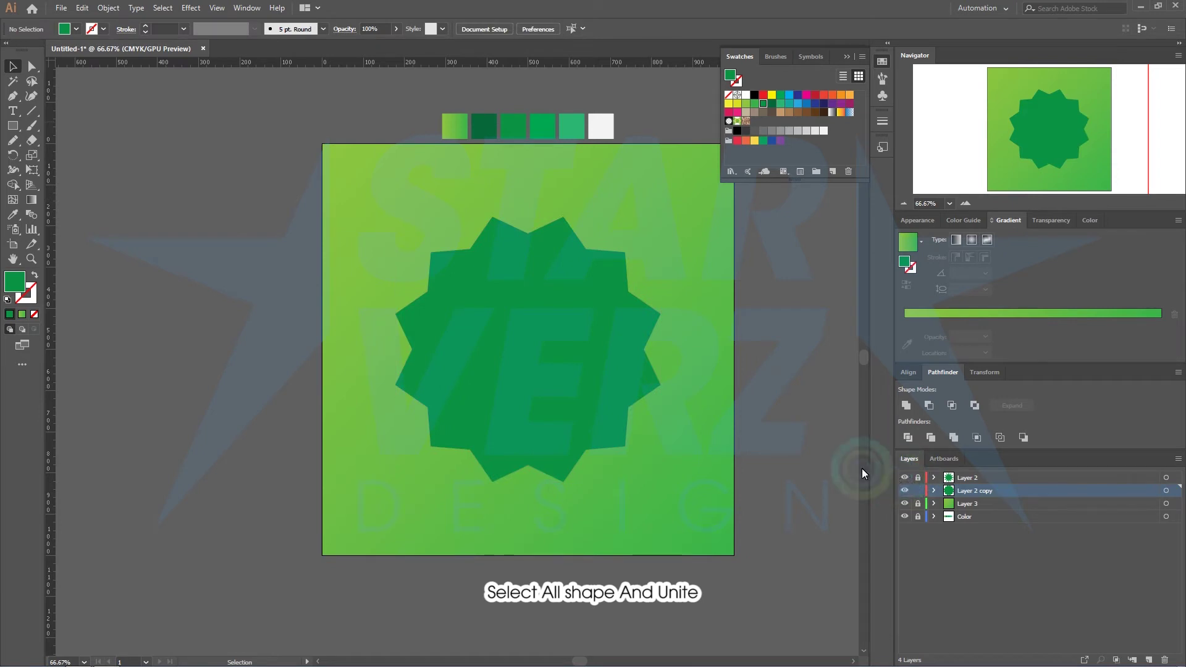
Fill the top-layer star with the lighter green from the first swatch.
{"action": "left_click", "coordinate": [528, 336]}
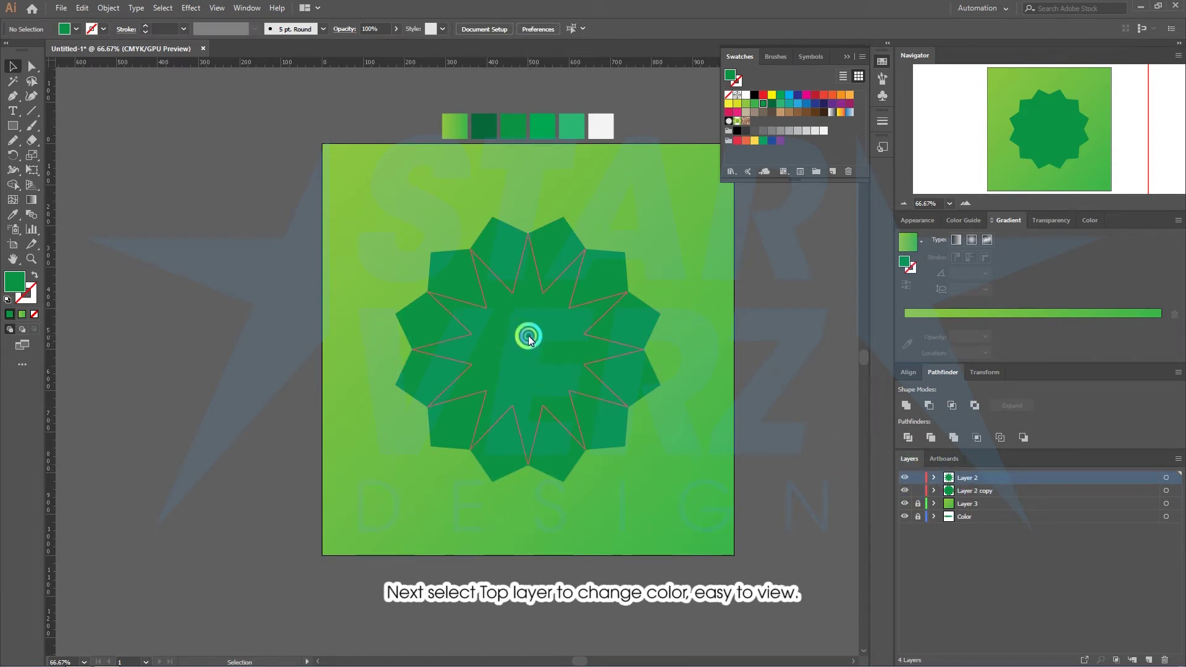
{"action": "left_click", "coordinate": [10, 215]}
{"action": "left_click", "coordinate": [453, 128]}
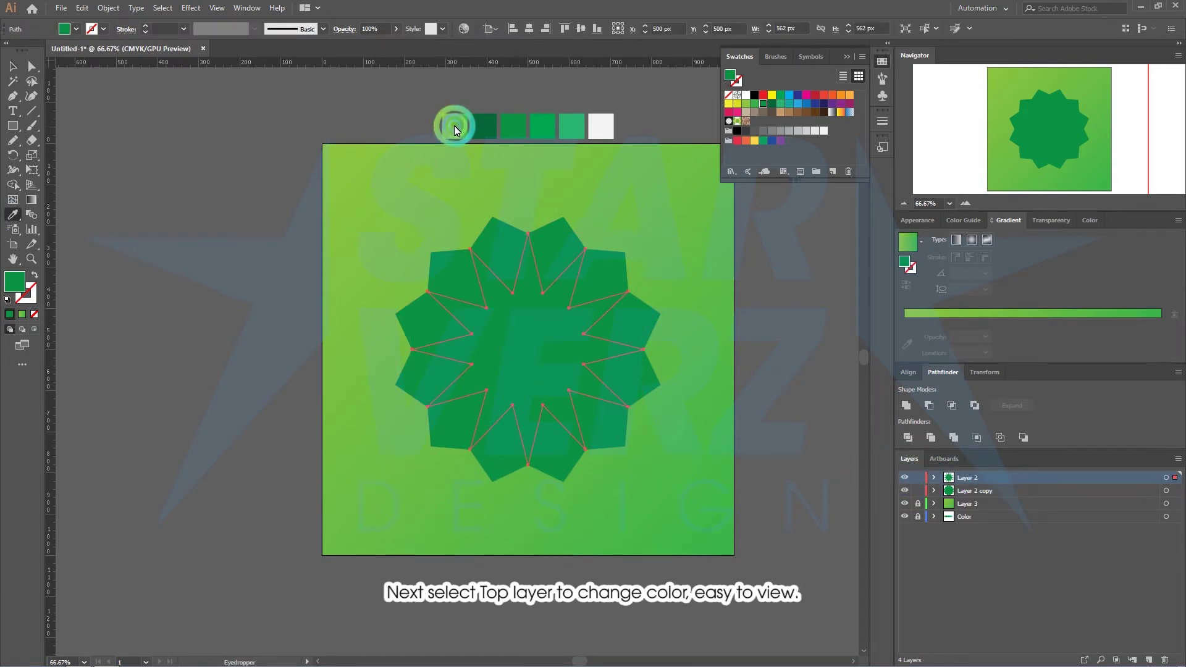
{"action": "left_click", "coordinate": [12, 66]}
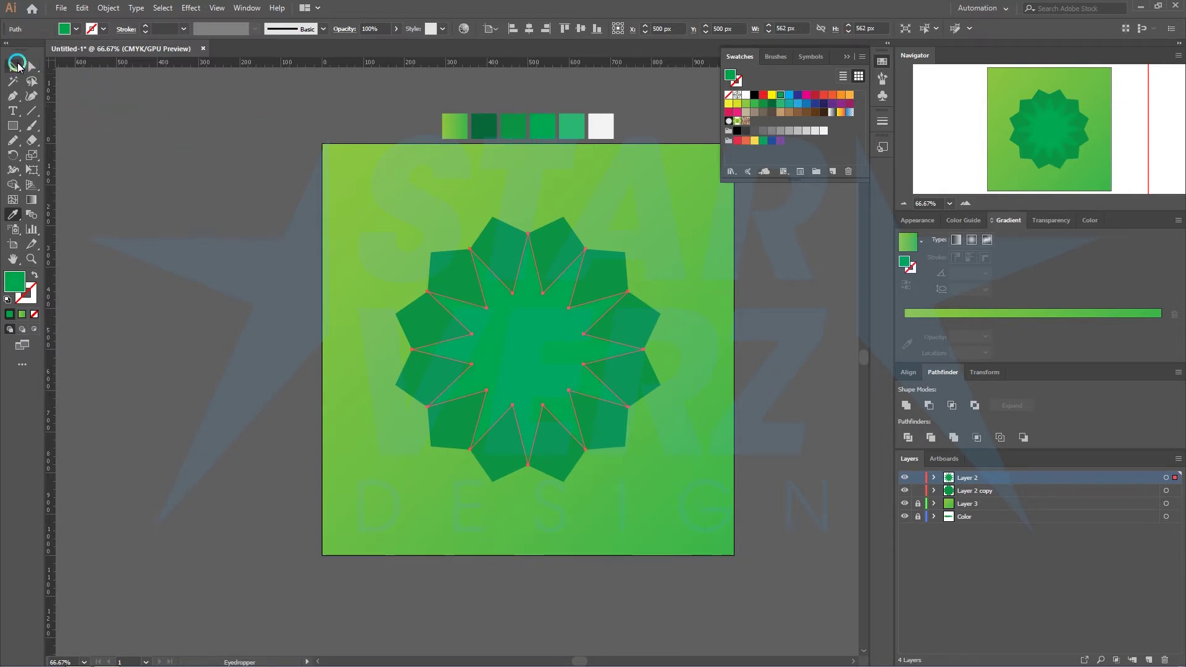
{"action": "left_click", "coordinate": [270, 172]}
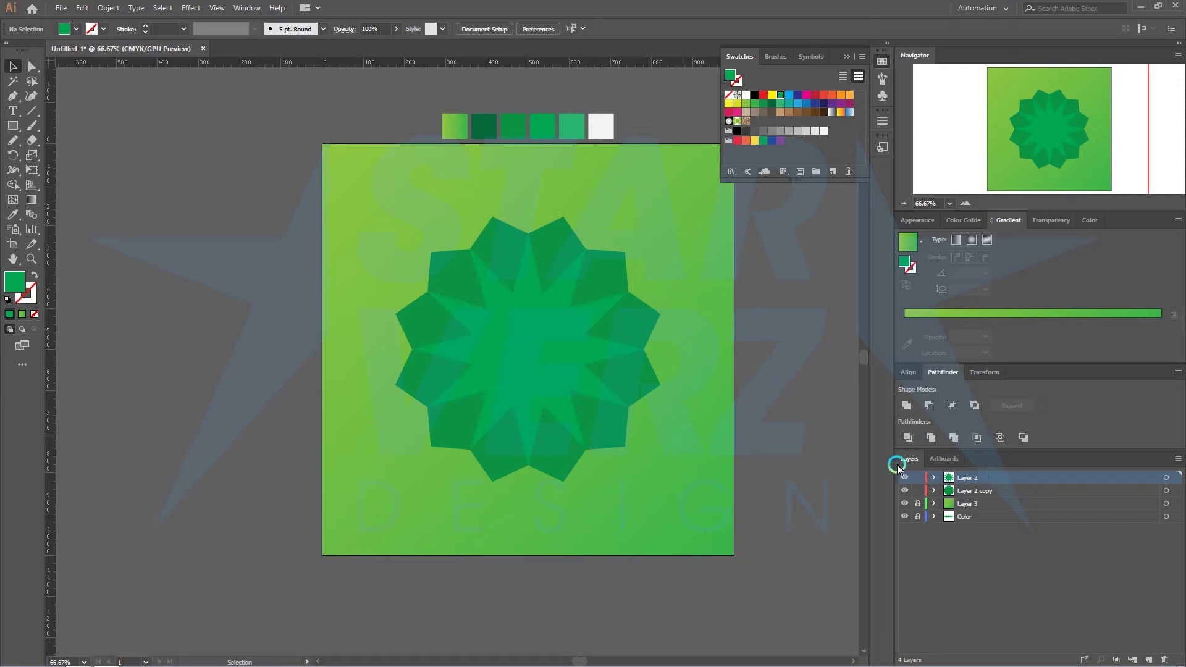
Duplicate the top star layer as Layer 2 copy 2.
{"action": "left_click_drag", "start_coordinate": [978, 481], "coordinate": [979, 476]}
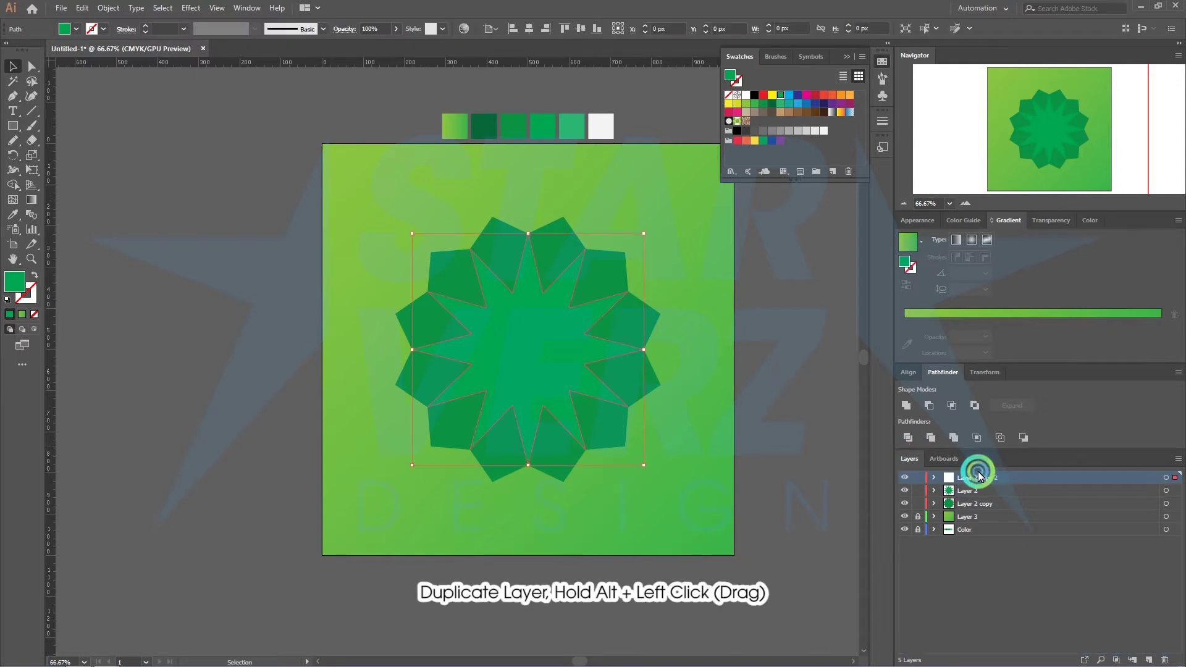
{"action": "left_click", "coordinate": [597, 357]}
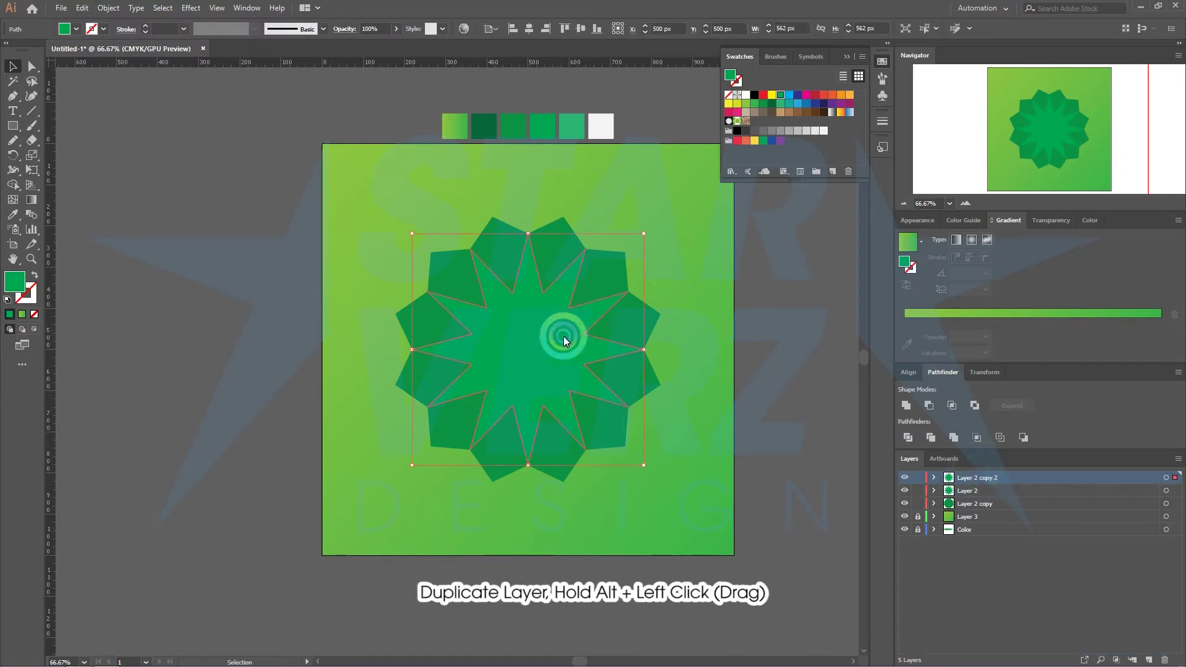
{"action": "left_click", "coordinate": [609, 317]}
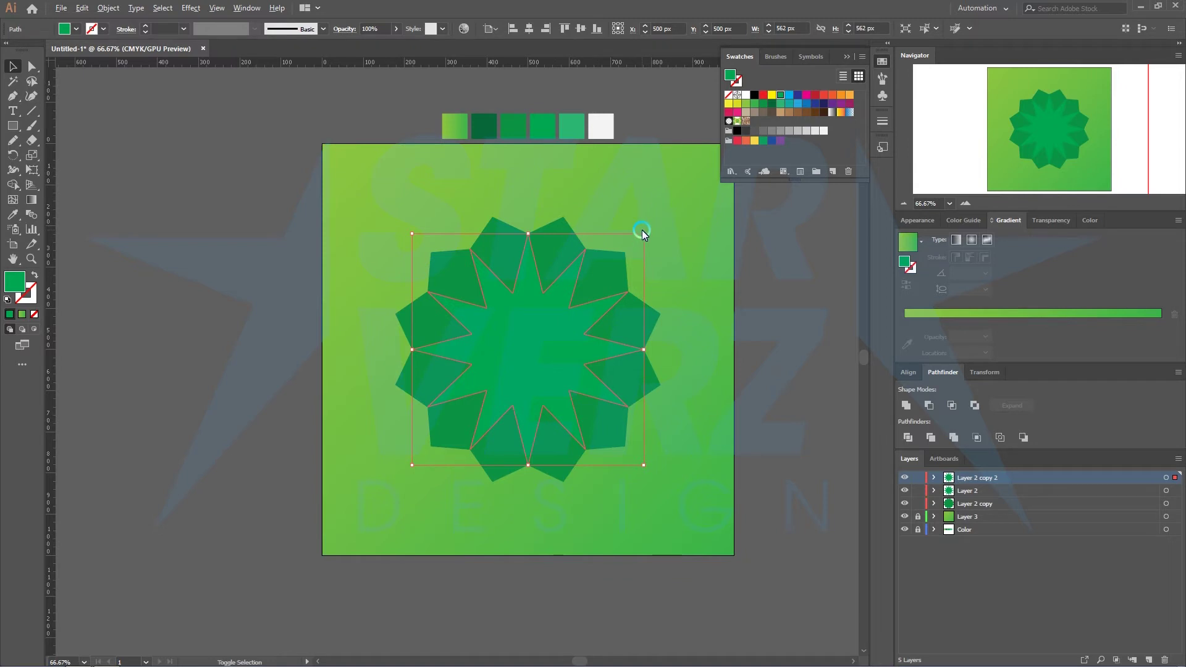
Shrink and rotate the duplicated star, filling it with the dark green swatch.
{"action": "mouse_move", "coordinate": [642, 231]}
{"action": "left_mouse_down"}
{"action": "mouse_move", "coordinate": [600, 263]}
{"action": "mouse_move", "coordinate": [633, 337]}
{"action": "mouse_move", "coordinate": [593, 296]}
{"action": "left_mouse_up"}
{"action": "scroll", "coordinate": [580, 300], "scroll_direction": "up", "scroll_amount": 3}
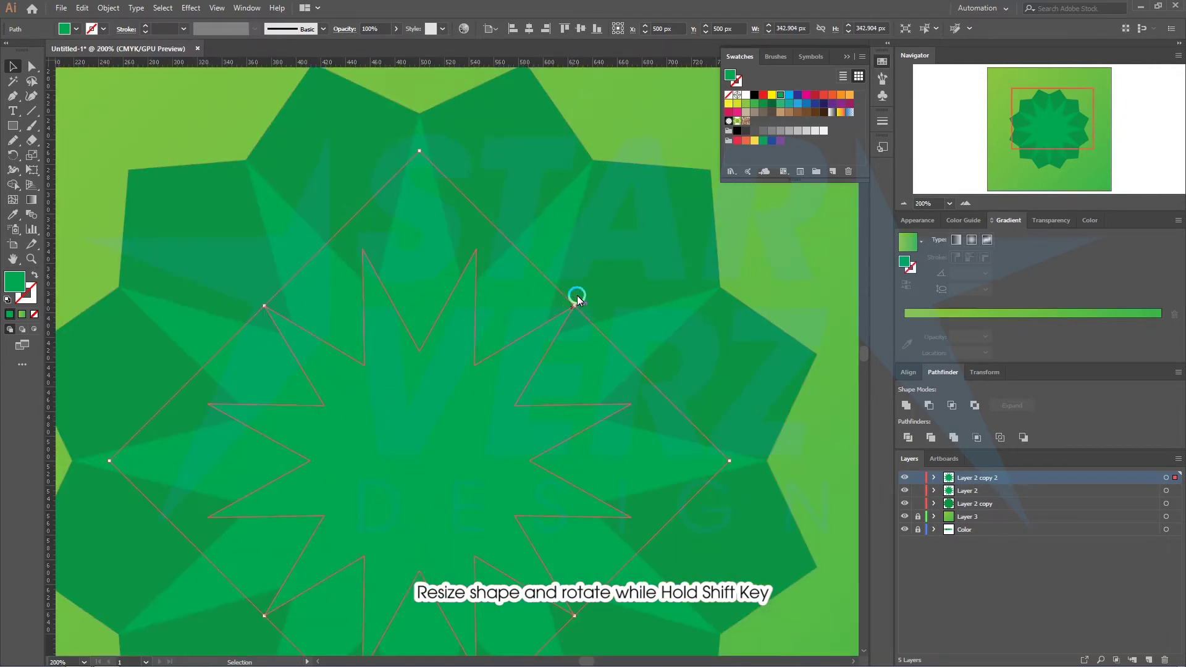
{"action": "scroll", "coordinate": [558, 232], "scroll_direction": "down", "scroll_amount": 2, "text": "alt"}
{"action": "scroll", "coordinate": [564, 244], "scroll_direction": "up", "scroll_amount": 5}
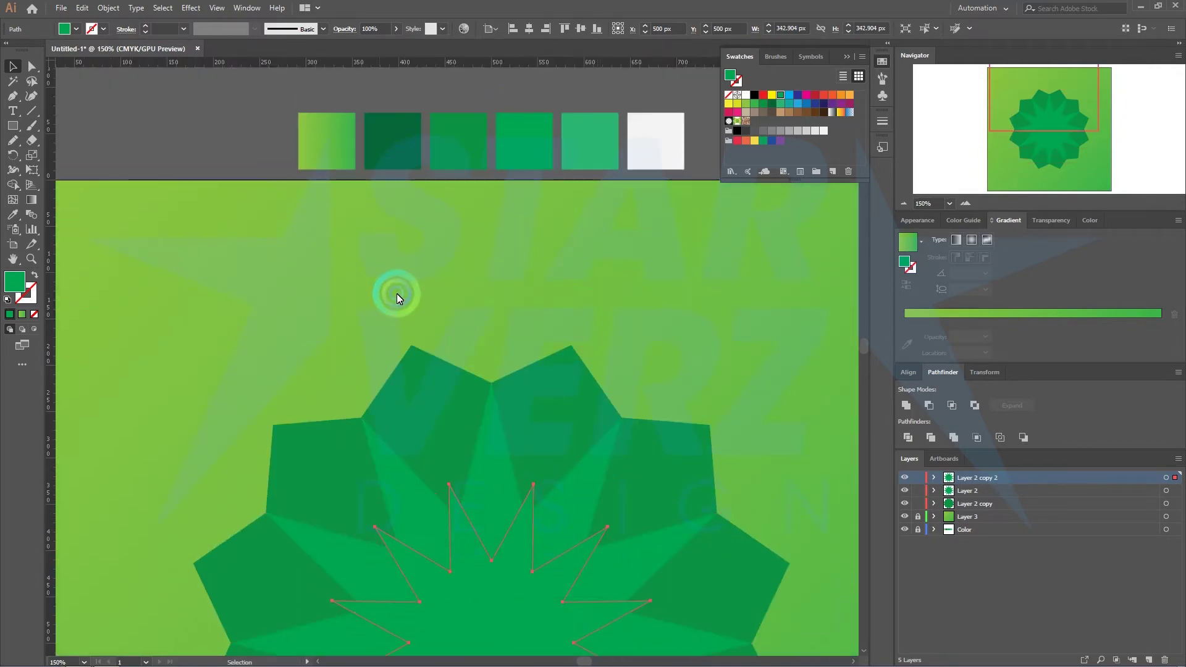
{"action": "left_click", "coordinate": [368, 145]}
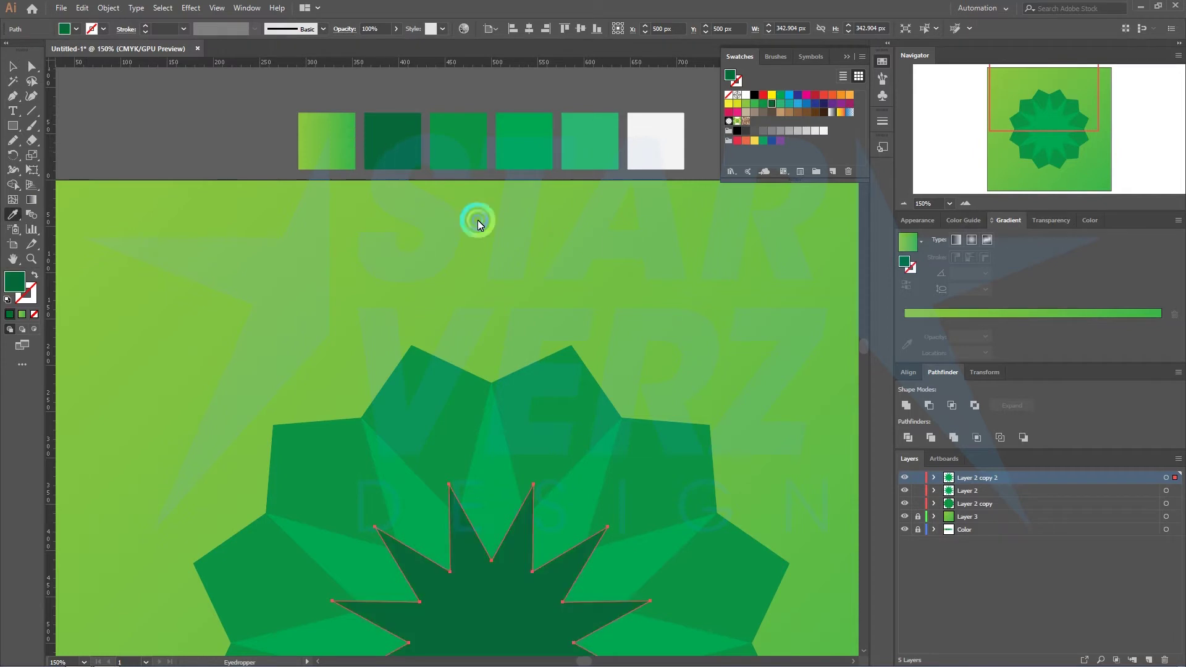
{"action": "scroll", "coordinate": [488, 222], "scroll_direction": "down", "scroll_amount": 2}
Resize the diamond path and star to about 271 px to fit the rosette's centre.
{"action": "left_click_drag", "start_coordinate": [525, 311], "coordinate": [519, 269]}
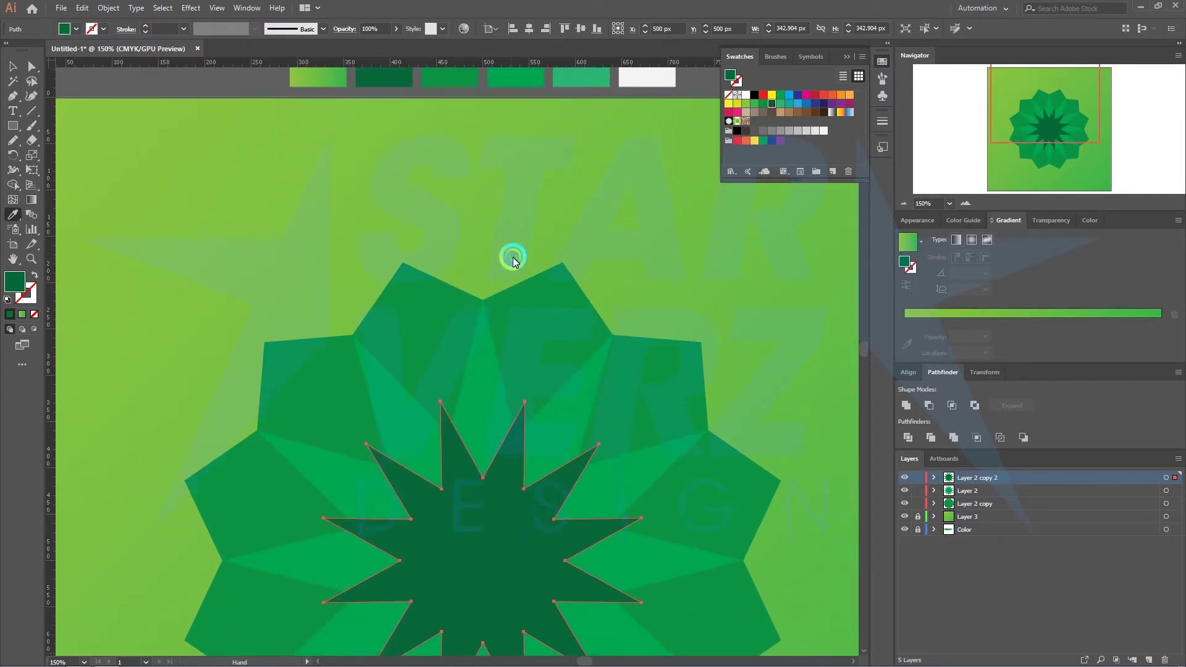
{"action": "left_click_drag", "start_coordinate": [508, 248], "coordinate": [514, 267]}
{"action": "key", "text": "v"}
{"action": "left_click", "coordinate": [603, 454]}
{"action": "left_click_drag", "start_coordinate": [602, 453], "coordinate": [568, 486]}
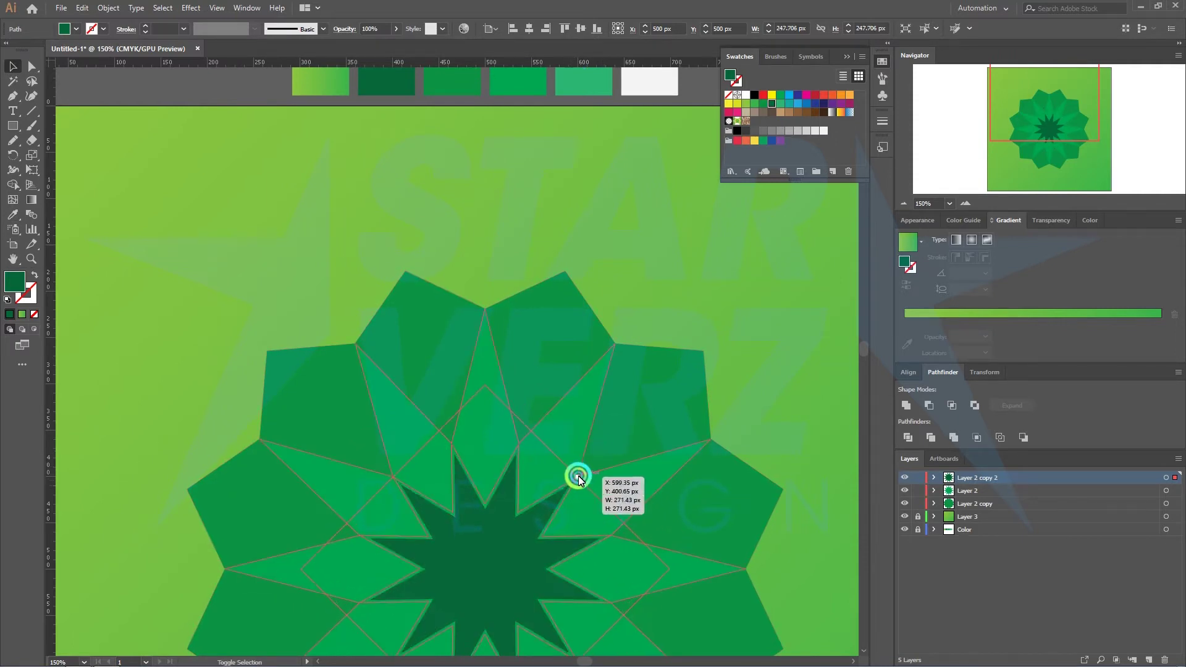
{"action": "left_click_drag", "start_coordinate": [569, 486], "coordinate": [642, 352]}
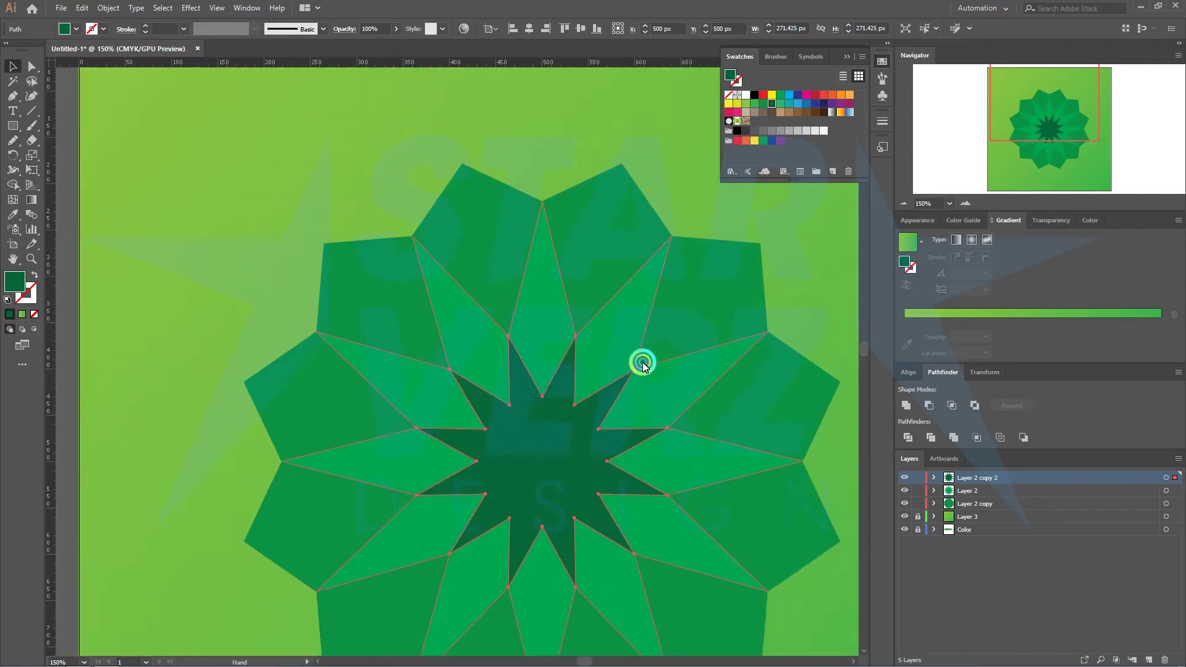
{"action": "left_click", "coordinate": [789, 296]}
{"action": "left_click_drag", "start_coordinate": [794, 289], "coordinate": [761, 322]}
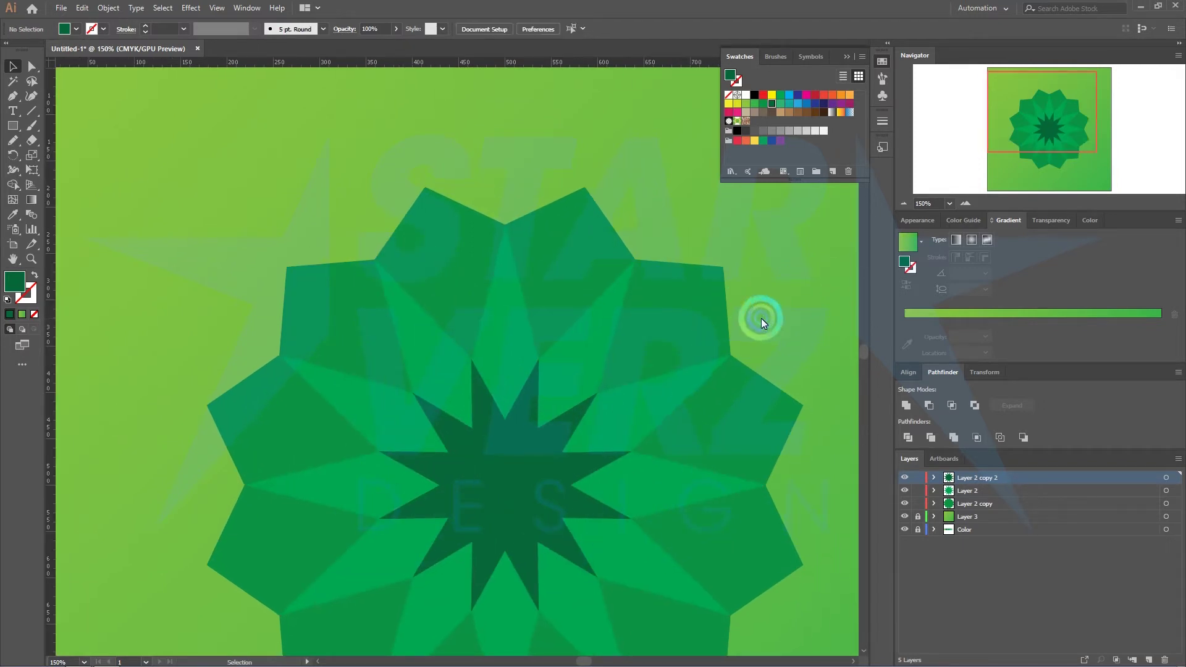
{"action": "key", "text": "ctrl+1"}
Divide the star pattern with Pathfinder and ungroup the pieces.
{"action": "left_click", "coordinate": [703, 373]}
{"action": "left_click", "coordinate": [719, 318]}
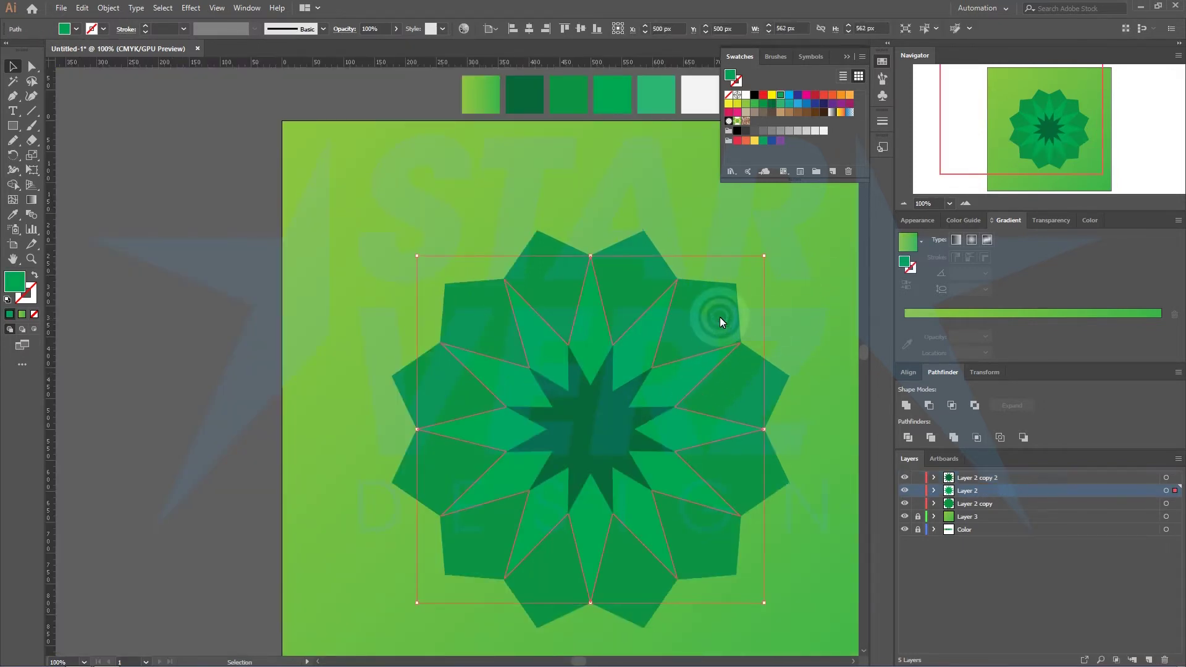
{"action": "left_click", "coordinate": [907, 437]}
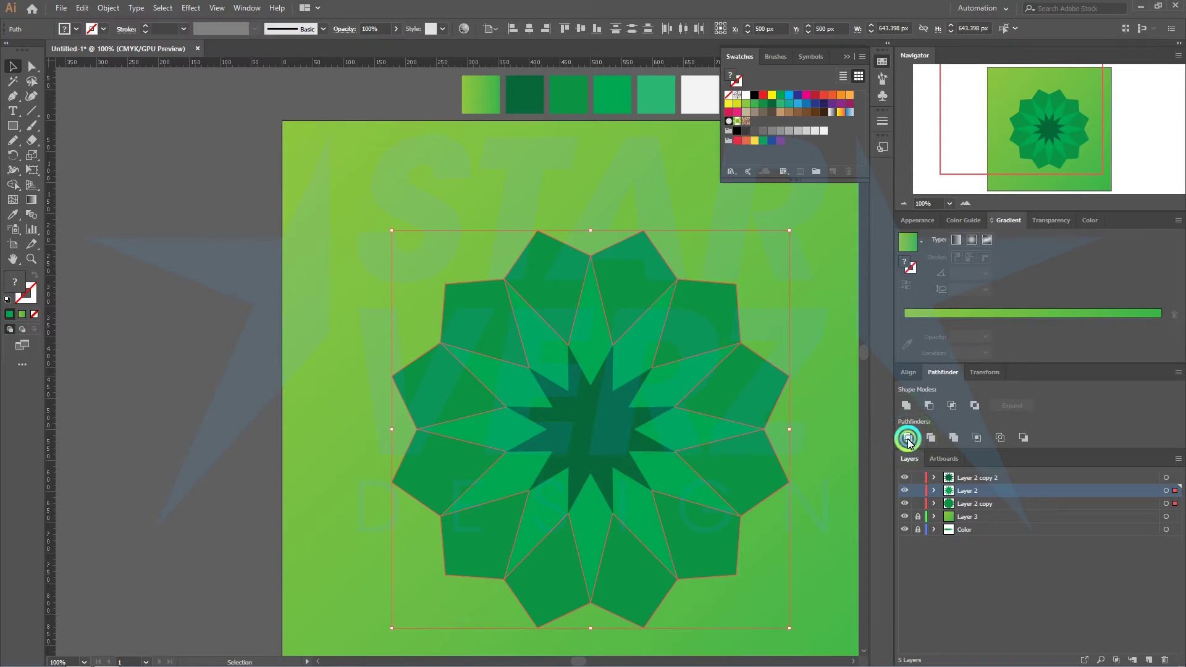
{"action": "right_click", "coordinate": [719, 327]}
{"action": "left_click", "coordinate": [760, 430]}
Fill alternating outer petals with the dark centre green using the Eyedropper.
{"action": "left_click", "coordinate": [704, 310]}
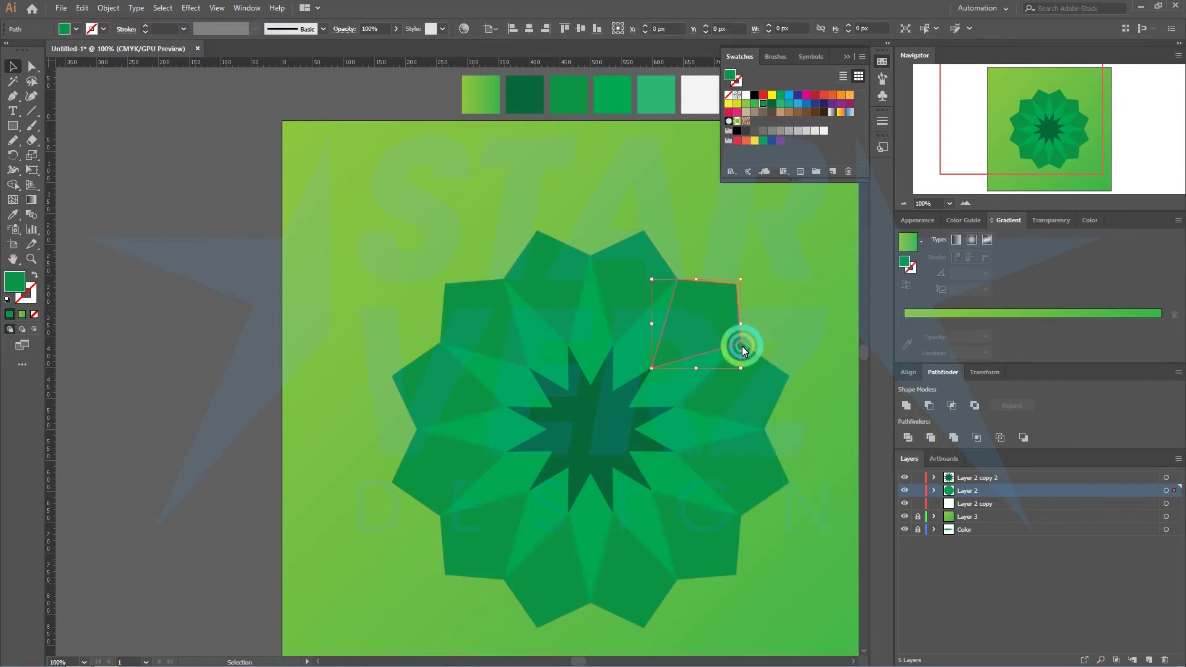
{"action": "left_click", "coordinate": [751, 476], "text": "shift"}
{"action": "left_click", "coordinate": [632, 561], "text": "shift"}
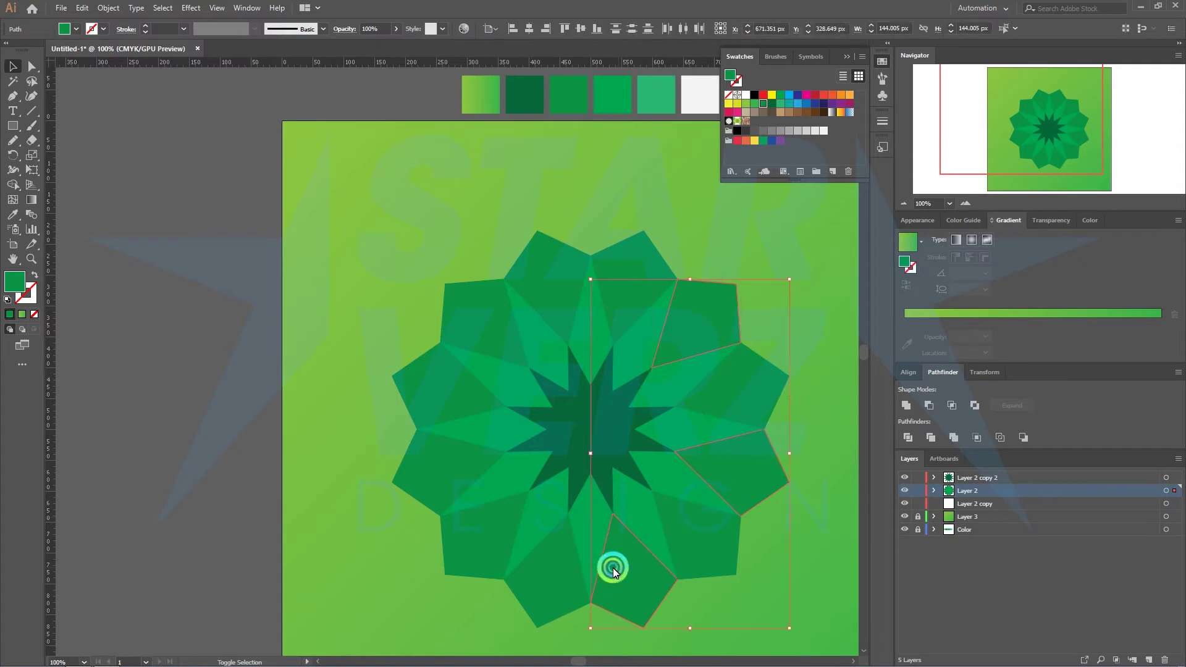
{"action": "left_click", "coordinate": [474, 536], "text": "shift"}
{"action": "left_click", "coordinate": [424, 392], "text": "shift"}
{"action": "left_click", "coordinate": [471, 348], "text": "shift"}
{"action": "left_click", "coordinate": [538, 281], "text": "shift"}
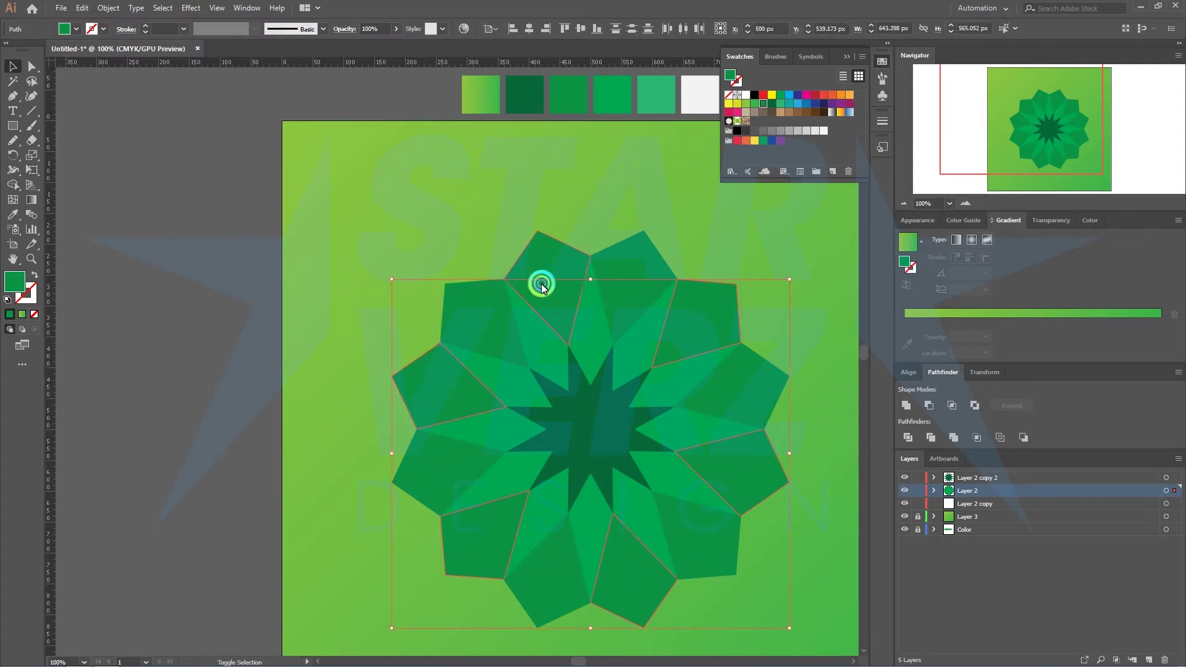
{"action": "left_click", "coordinate": [408, 265], "text": "shift"}
{"action": "key", "text": "i"}
{"action": "left_click", "coordinate": [593, 413]}
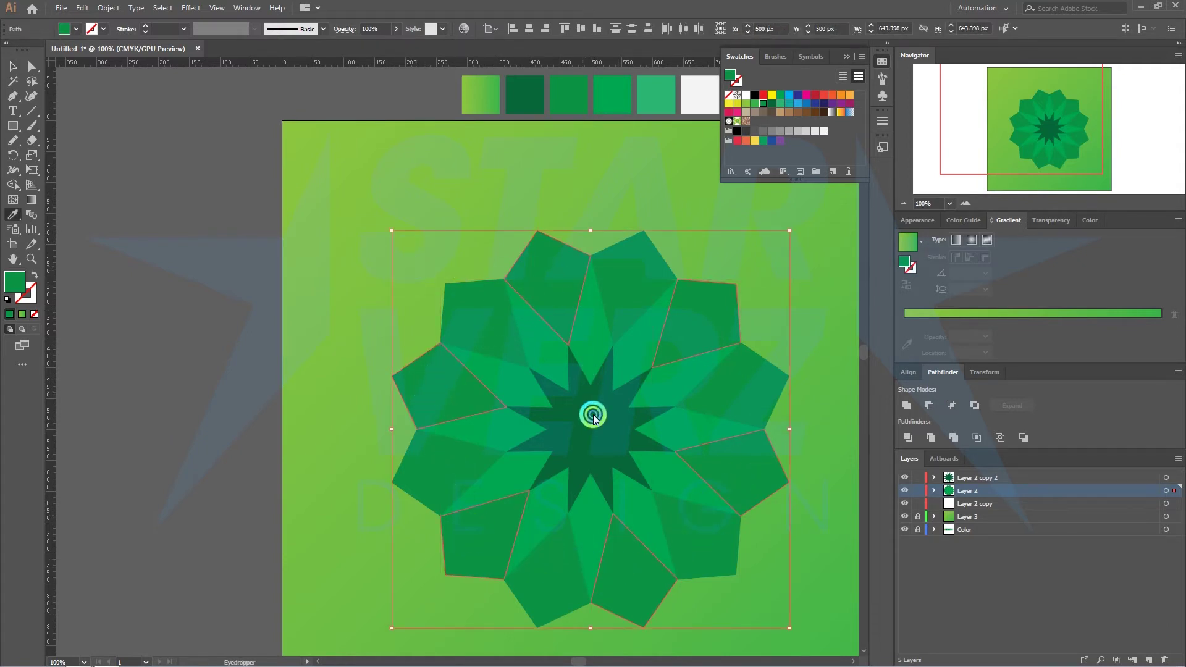
{"action": "key", "text": "v"}
{"action": "left_click", "coordinate": [809, 346]}
Delete the outer petal pieces around the star.
{"action": "mouse_move", "coordinate": [808, 346]}
{"action": "left_mouse_down"}
{"action": "mouse_move", "coordinate": [760, 350]}
{"action": "mouse_move", "coordinate": [759, 284]}
{"action": "left_mouse_up"}
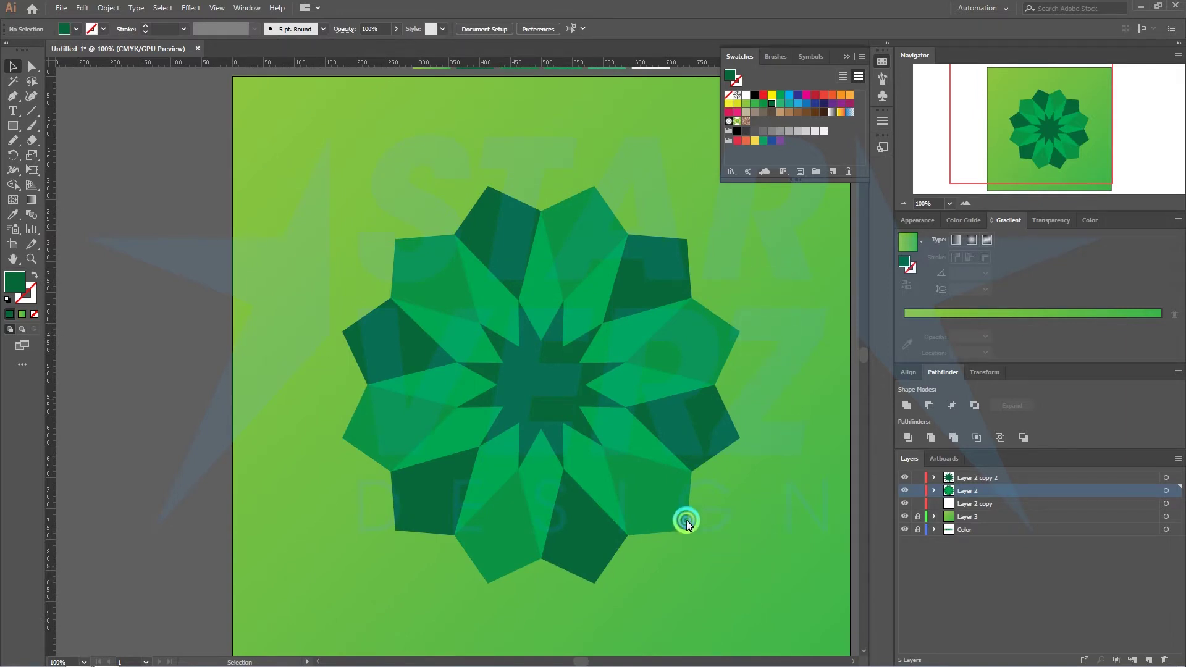
{"action": "left_click_drag", "start_coordinate": [687, 520], "coordinate": [388, 189]}
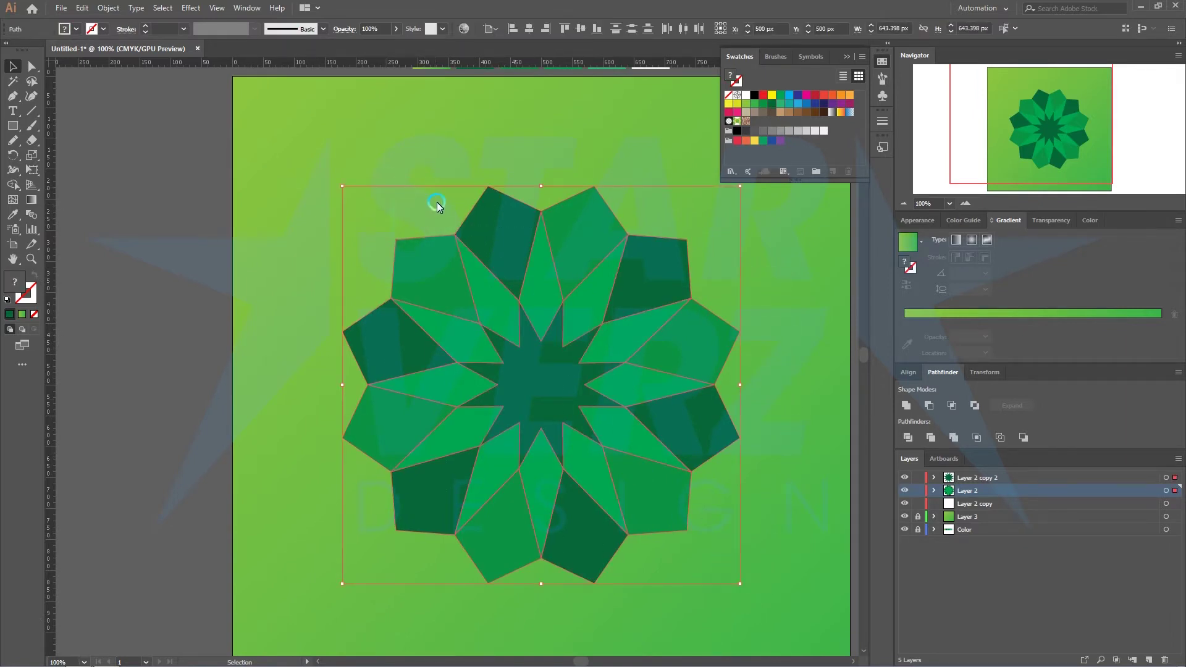
{"action": "left_click", "coordinate": [436, 202]}
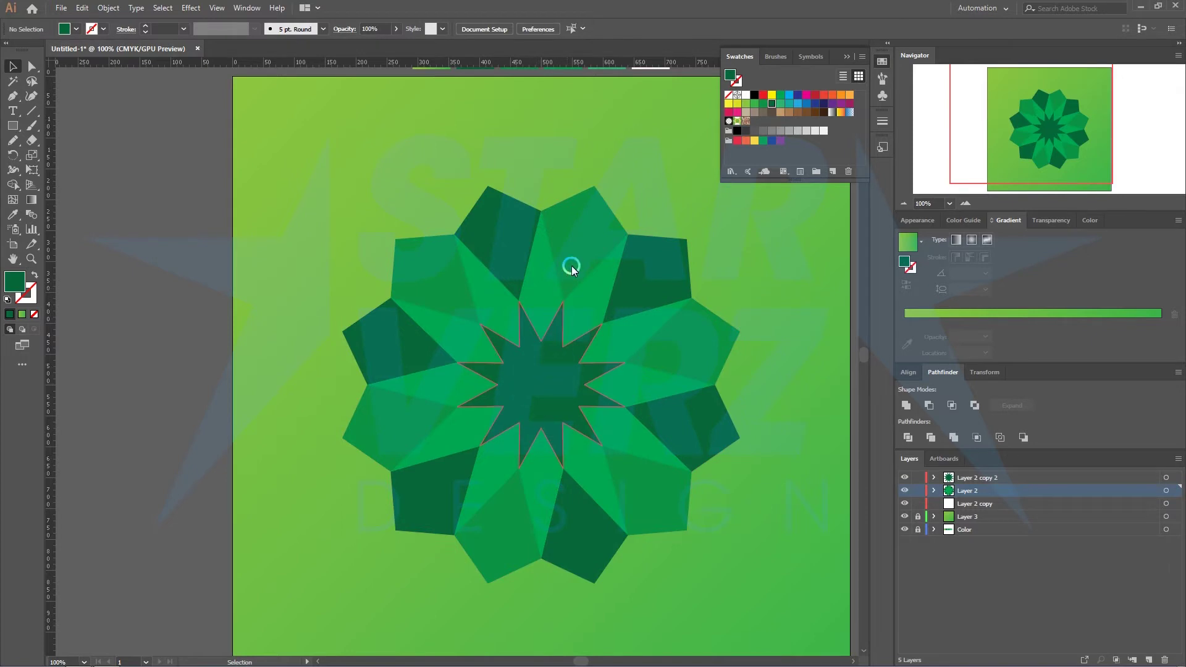
{"action": "left_click", "coordinate": [497, 232]}
{"action": "left_click", "coordinate": [548, 238], "text": "shift"}
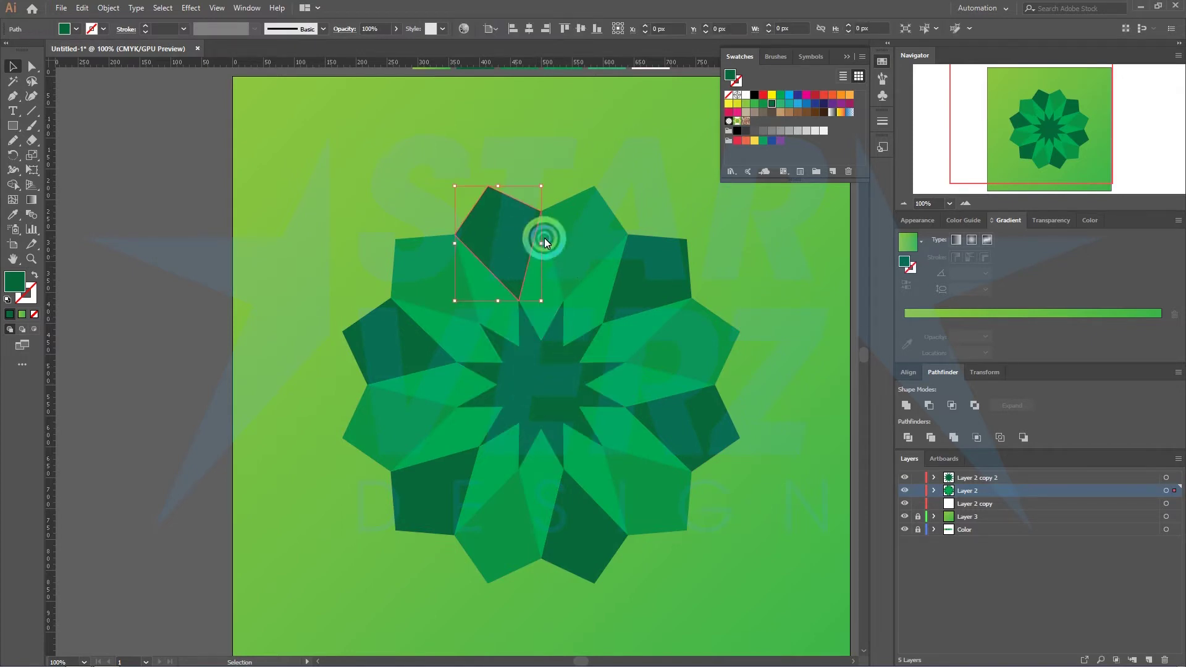
{"action": "left_click", "coordinate": [653, 257], "text": "shift"}
{"action": "left_click", "coordinate": [693, 328], "text": "shift"}
{"action": "left_click", "coordinate": [698, 410], "text": "shift"}
{"action": "left_click", "coordinate": [648, 480], "text": "shift"}
{"action": "left_click", "coordinate": [572, 517], "text": "shift"}
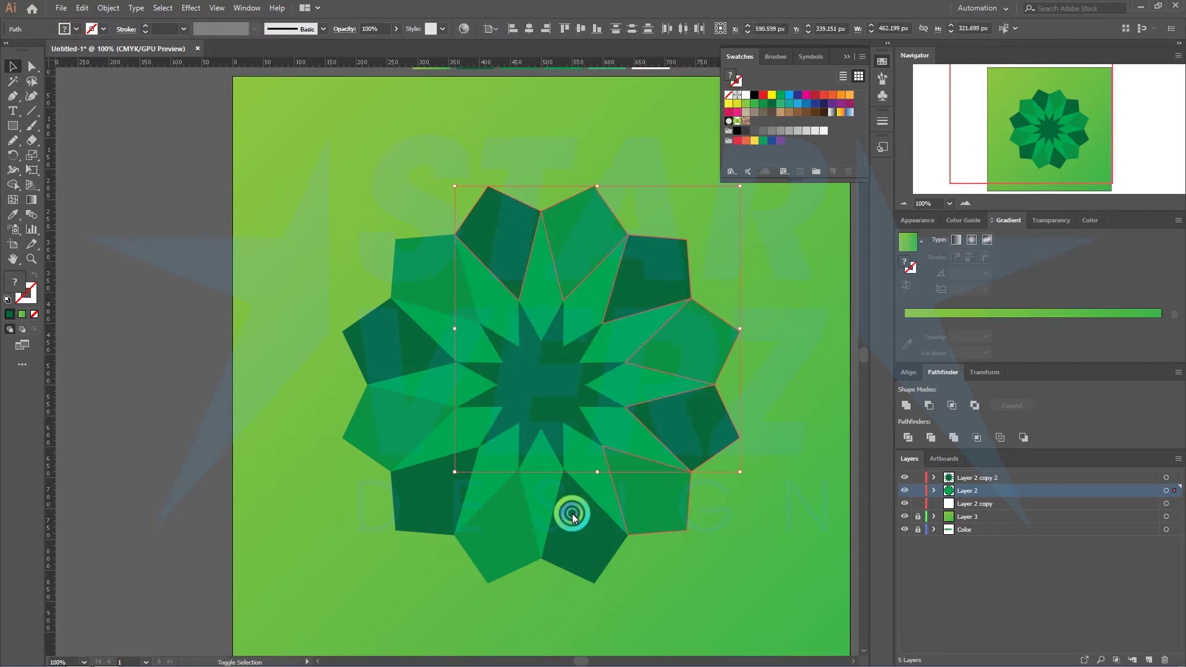
{"action": "left_click", "coordinate": [497, 516], "text": "shift"}
{"action": "left_click", "coordinate": [436, 490], "text": "shift"}
{"action": "left_click", "coordinate": [402, 418], "text": "shift"}
{"action": "left_click", "coordinate": [406, 350], "text": "shift"}
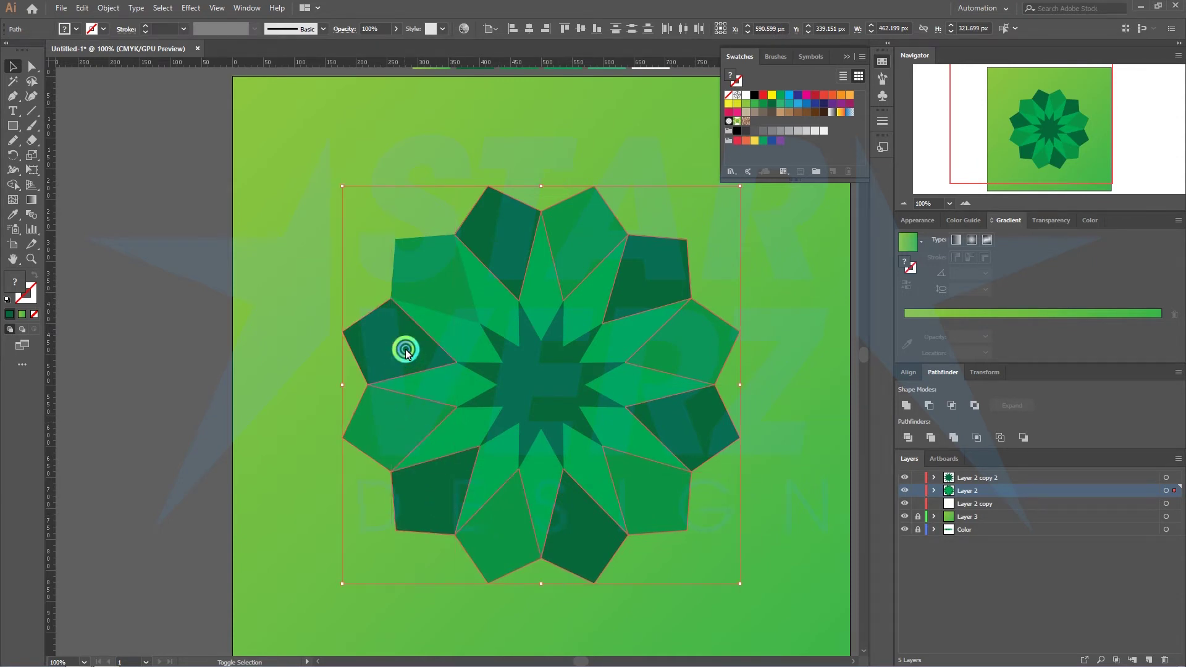
{"action": "left_click", "coordinate": [463, 264], "text": "shift"}
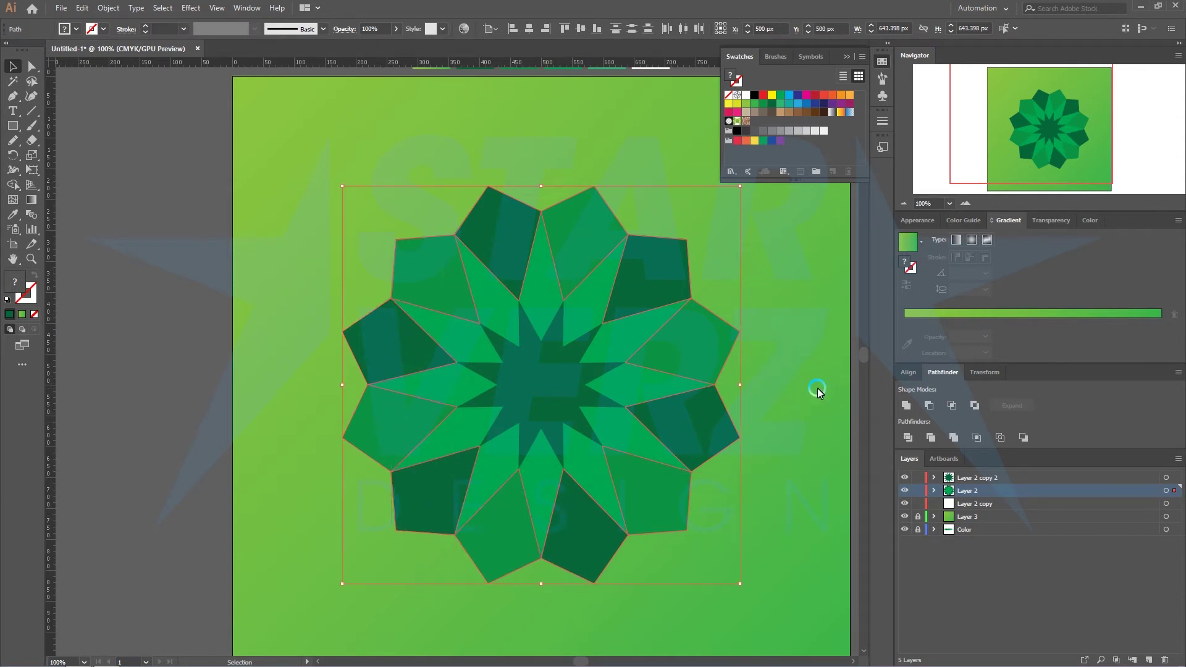
{"action": "key", "text": "Delete"}
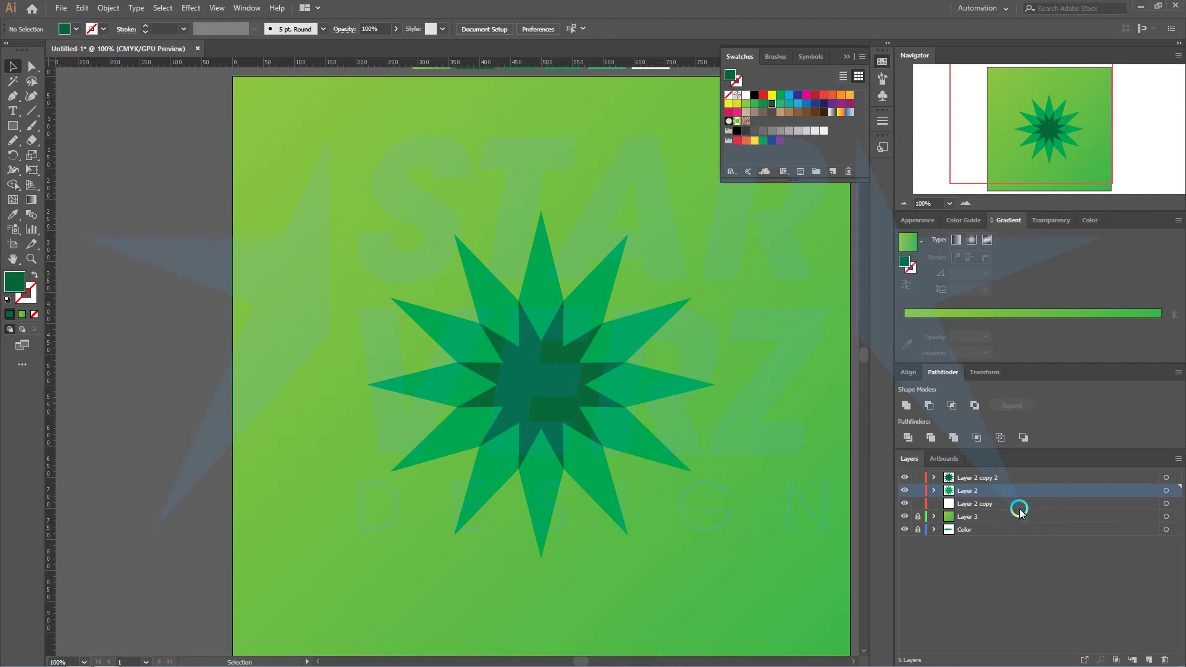
Move Layer 2 copy above Layer 2, lock Layer 2 and unlock Layer 2 copy.
{"action": "left_click_drag", "start_coordinate": [1000, 505], "coordinate": [995, 484]}
{"action": "left_click", "coordinate": [917, 503]}
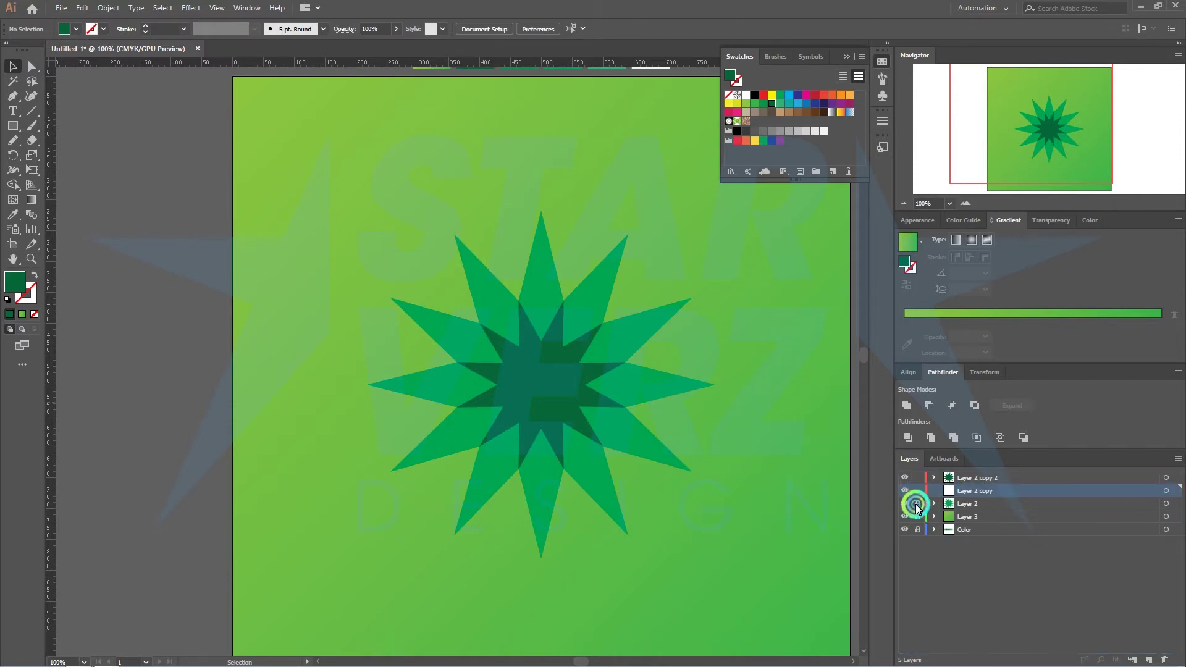
{"action": "left_click", "coordinate": [918, 491]}
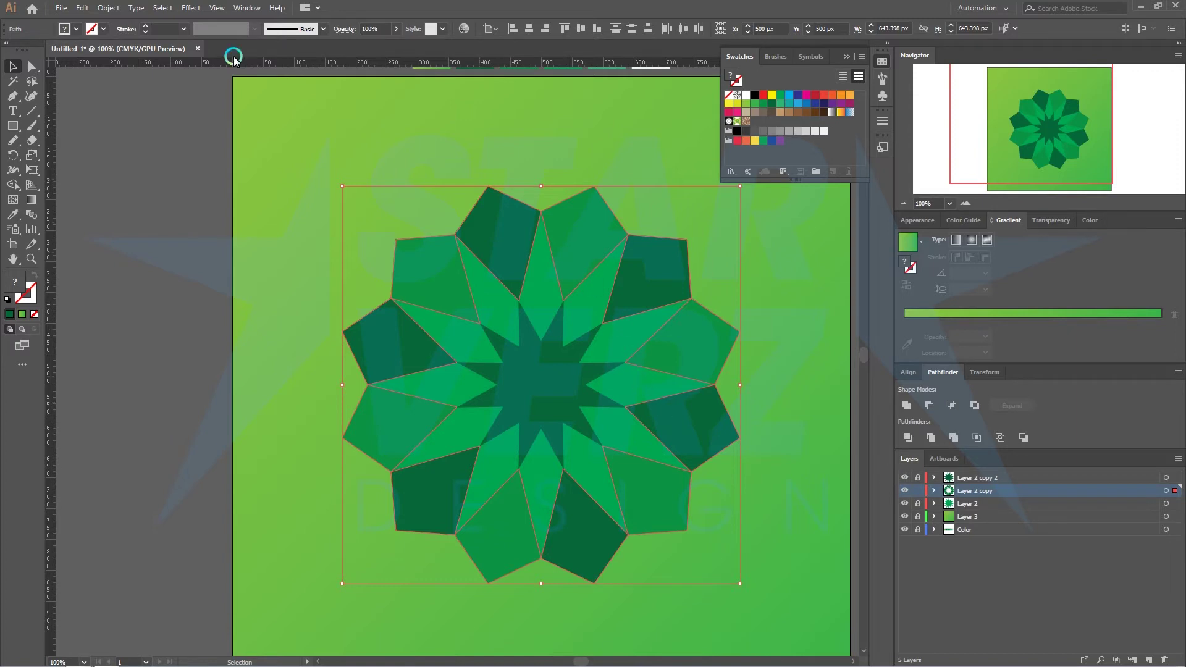
Apply a 10 px Offset Path with Round joins to the outer petals.
{"action": "left_click", "coordinate": [110, 8]}
{"action": "mouse_move", "coordinate": [130, 291]}
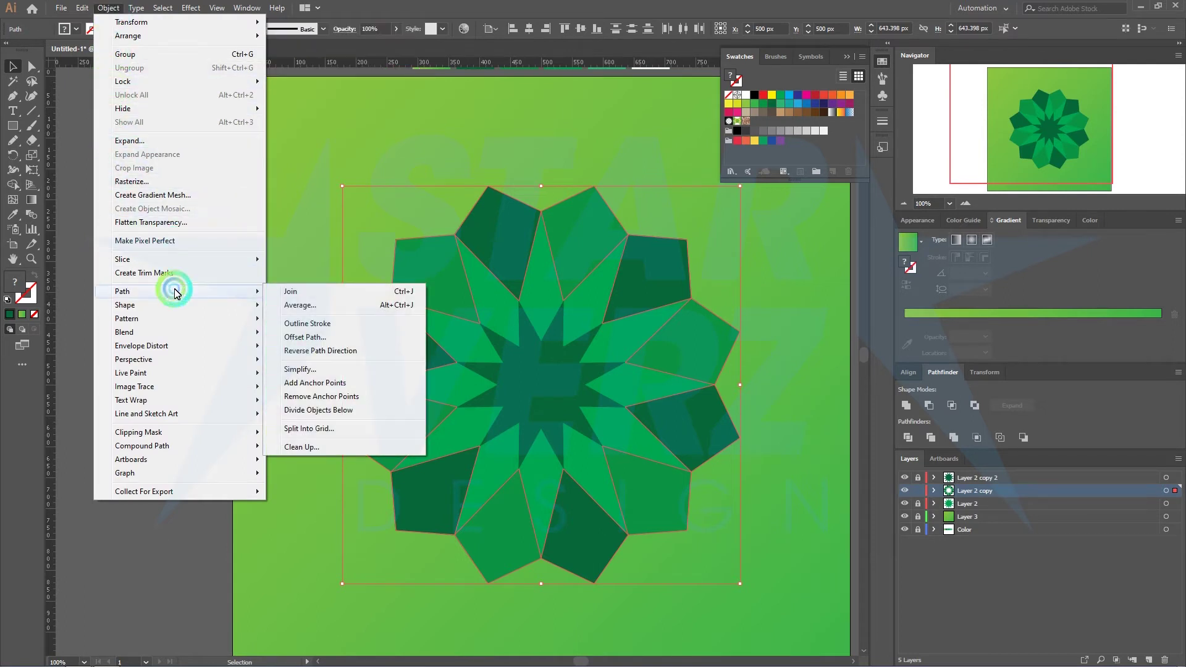
{"action": "left_click", "coordinate": [306, 336]}
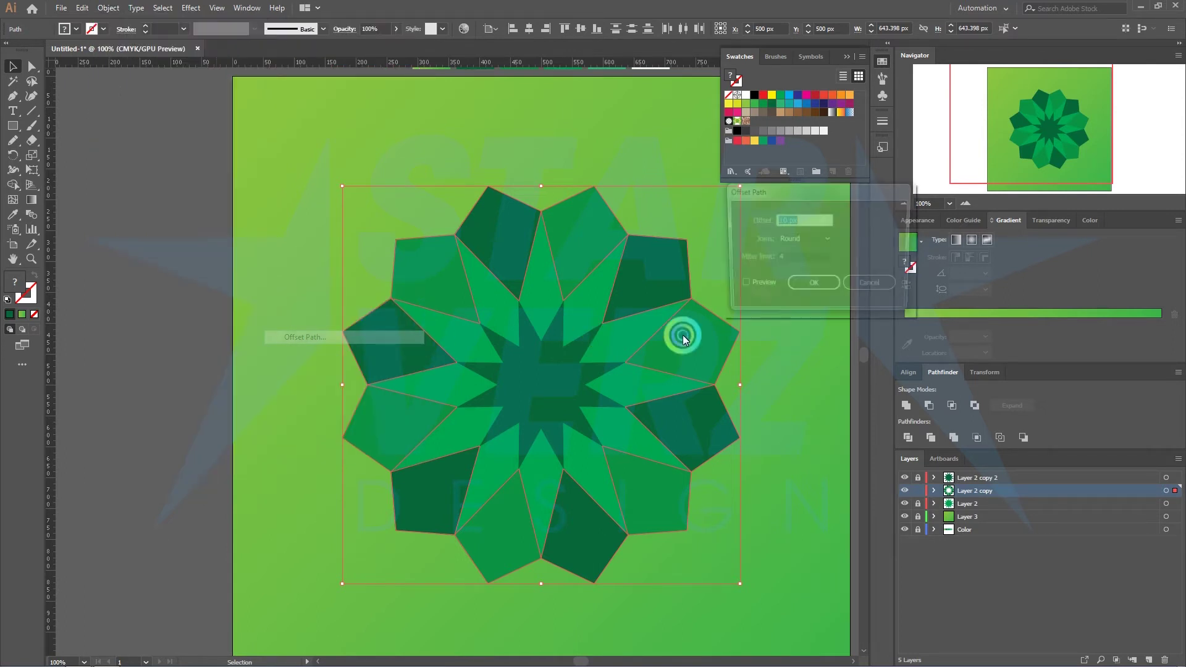
{"action": "left_click", "coordinate": [756, 286]}
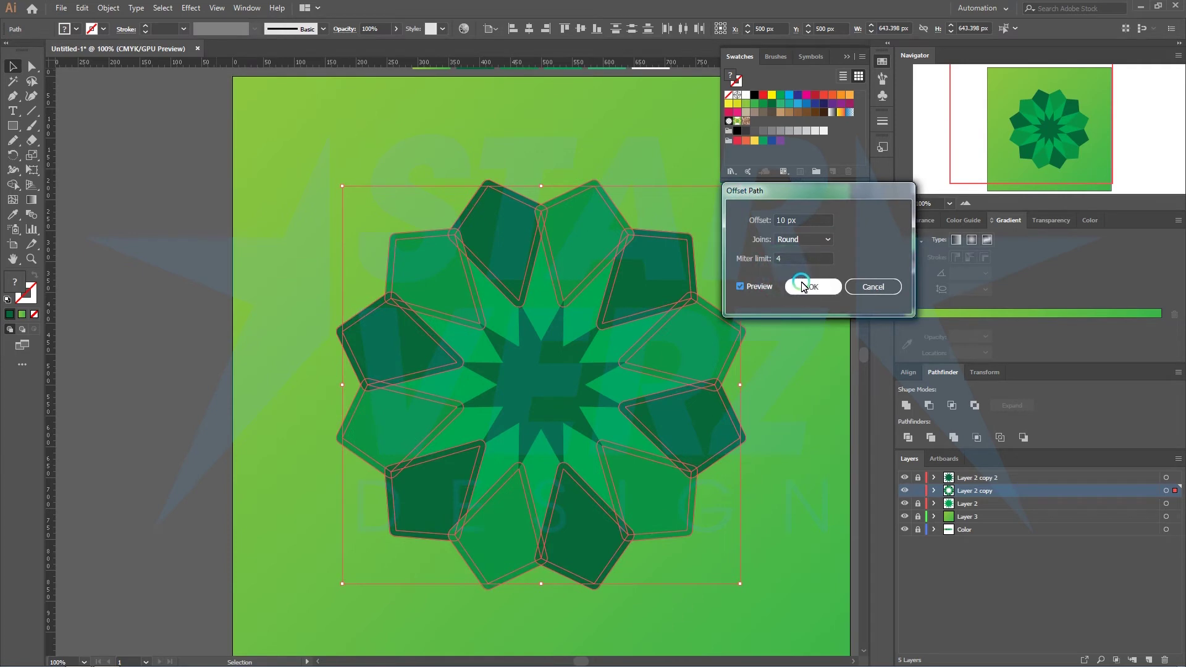
{"action": "left_click", "coordinate": [802, 285]}
Fill the offset shapes white with the Eyedropper.
{"action": "left_click_drag", "start_coordinate": [521, 141], "coordinate": [490, 215]}
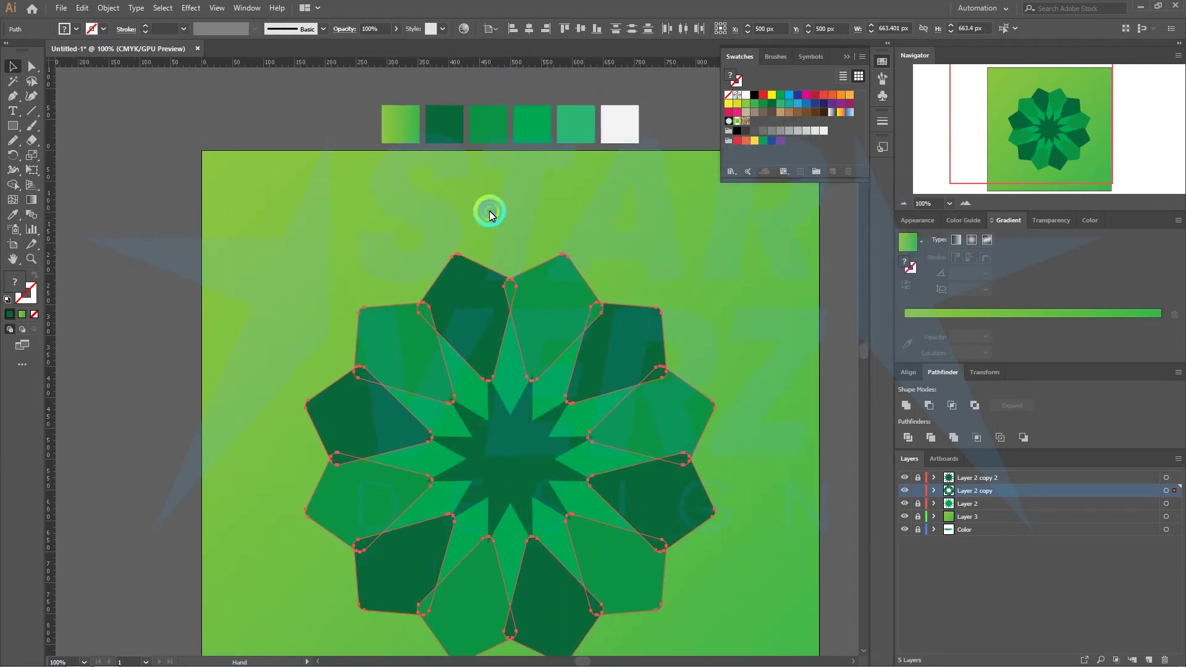
{"action": "left_click", "coordinate": [365, 202]}
{"action": "left_click", "coordinate": [13, 218]}
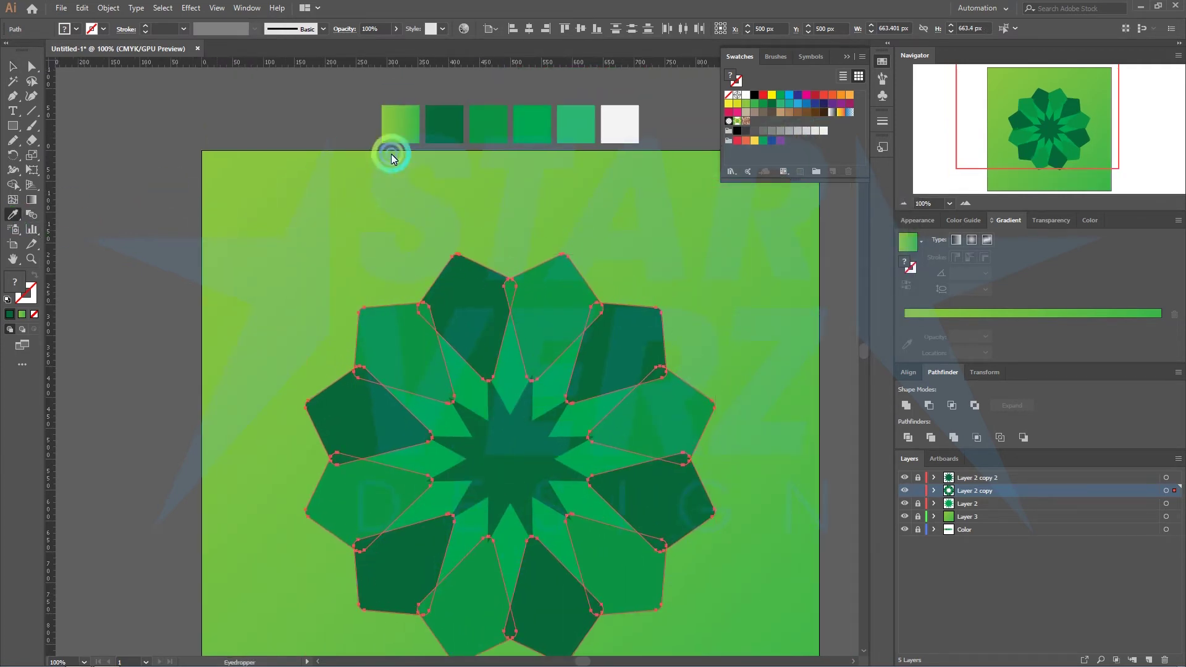
{"action": "left_click", "coordinate": [621, 127]}
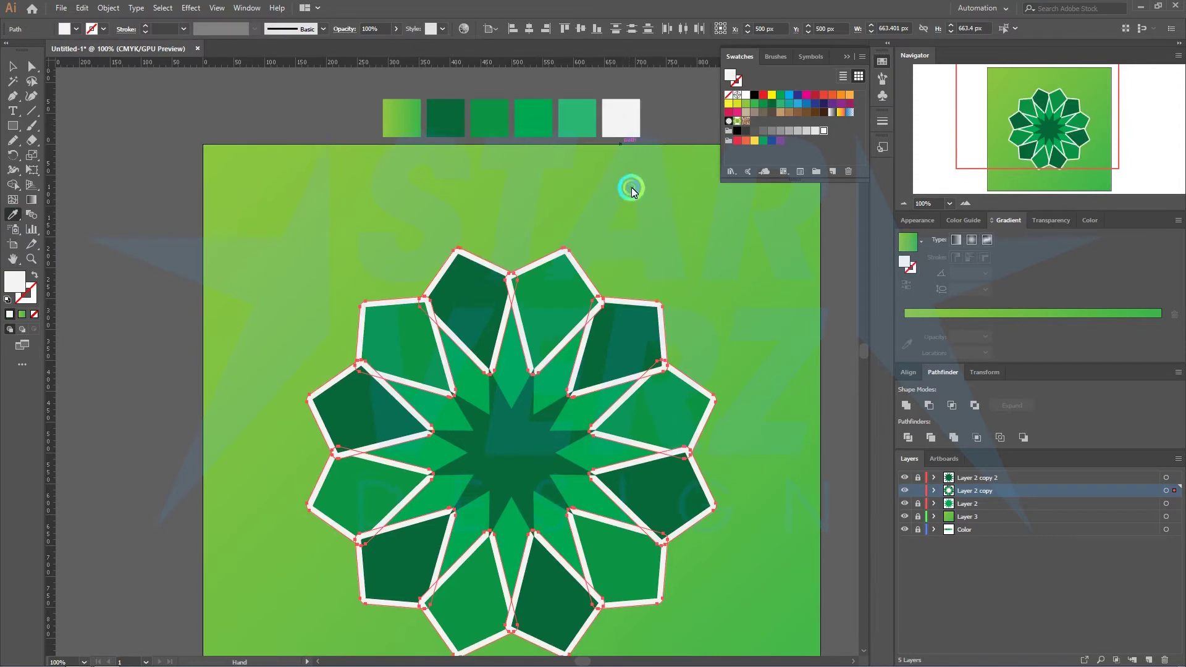
{"action": "scroll", "coordinate": [408, 142], "scroll_direction": "down", "scroll_amount": 2}
Select the white offset shapes, cut them, and paste them back in front.
{"action": "key", "text": "v"}
{"action": "left_click", "coordinate": [197, 117]}
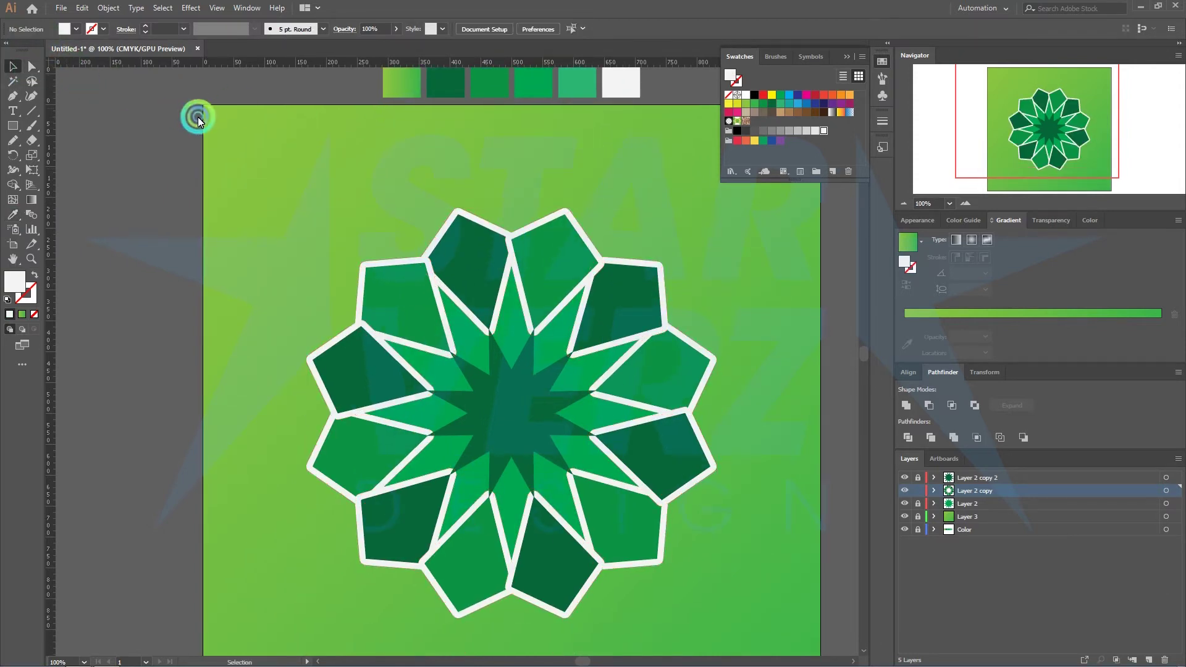
{"action": "left_click", "coordinate": [360, 272]}
{"action": "left_click", "coordinate": [12, 66]}
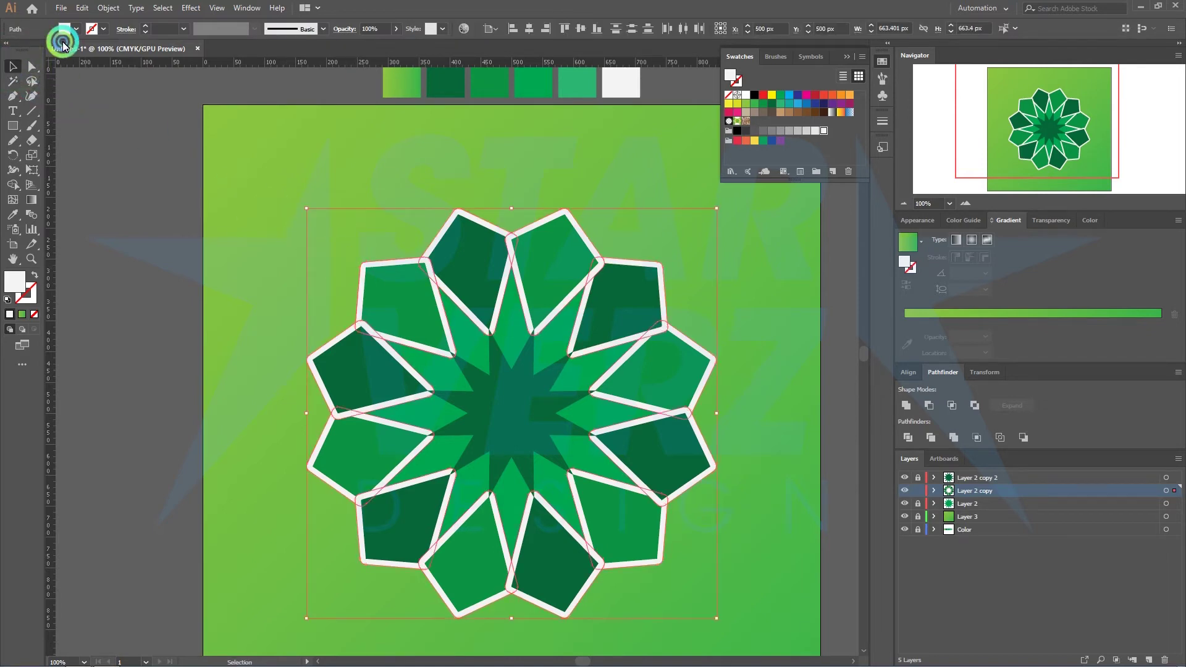
{"action": "left_click", "coordinate": [87, 9]}
{"action": "left_click", "coordinate": [99, 54]}
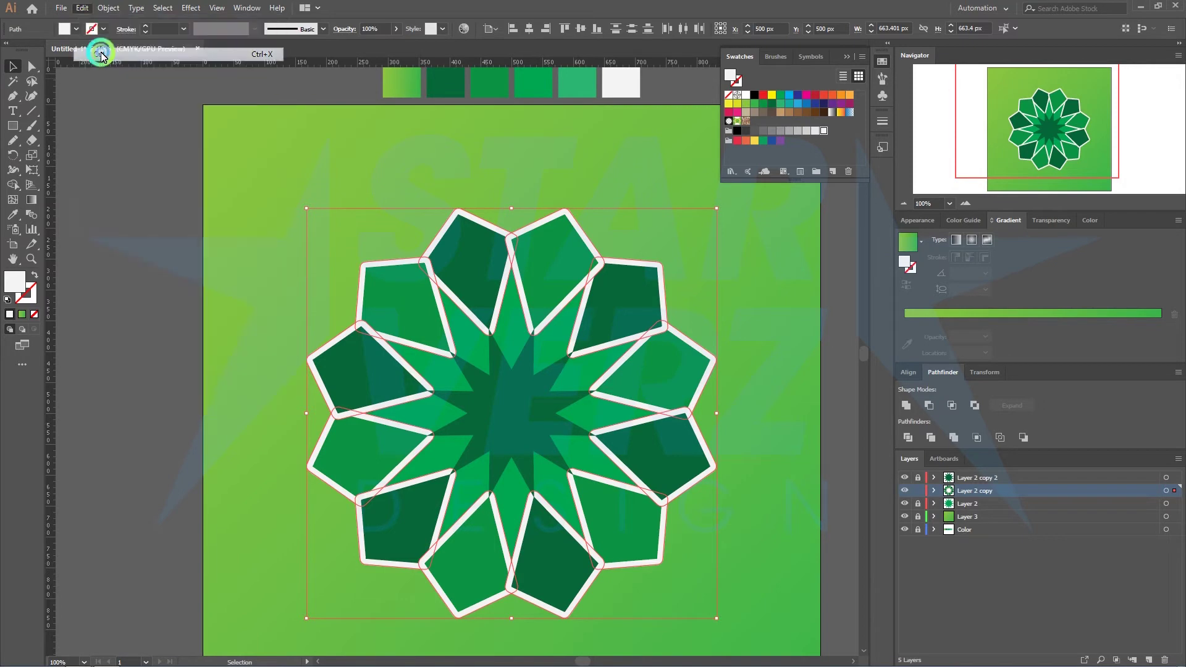
{"action": "left_click", "coordinate": [82, 8]}
{"action": "left_click", "coordinate": [114, 95]}
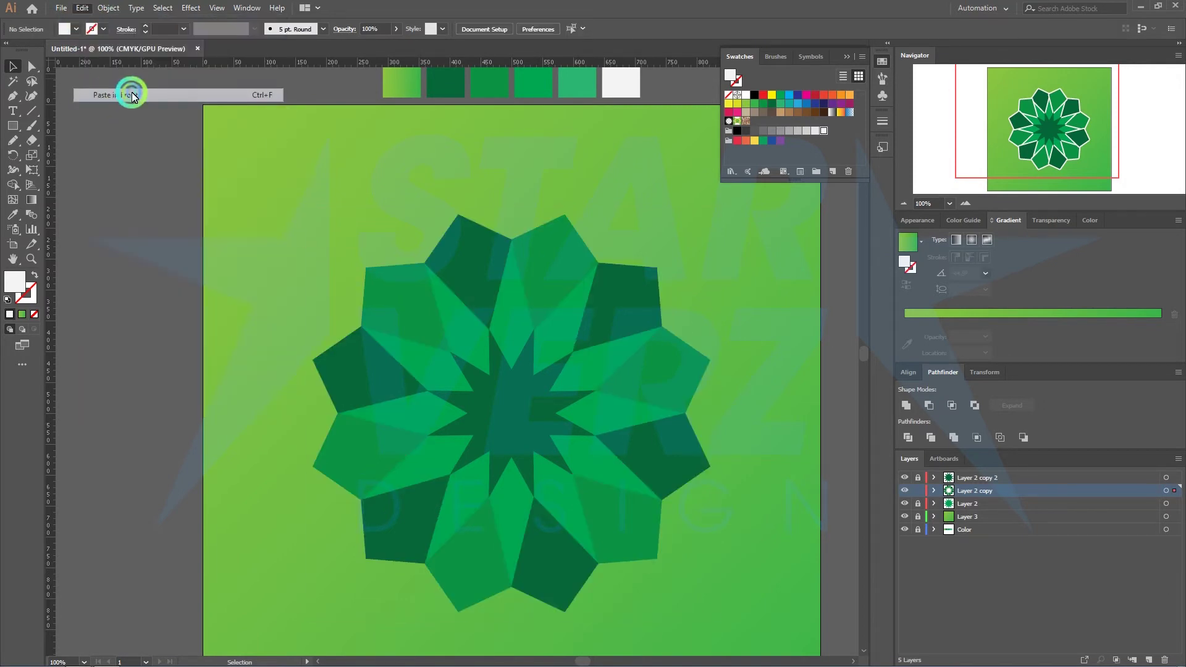
Unite the white shapes into one and send it backward behind the green petals.
{"action": "left_click", "coordinate": [909, 405]}
{"action": "right_click", "coordinate": [636, 299]}
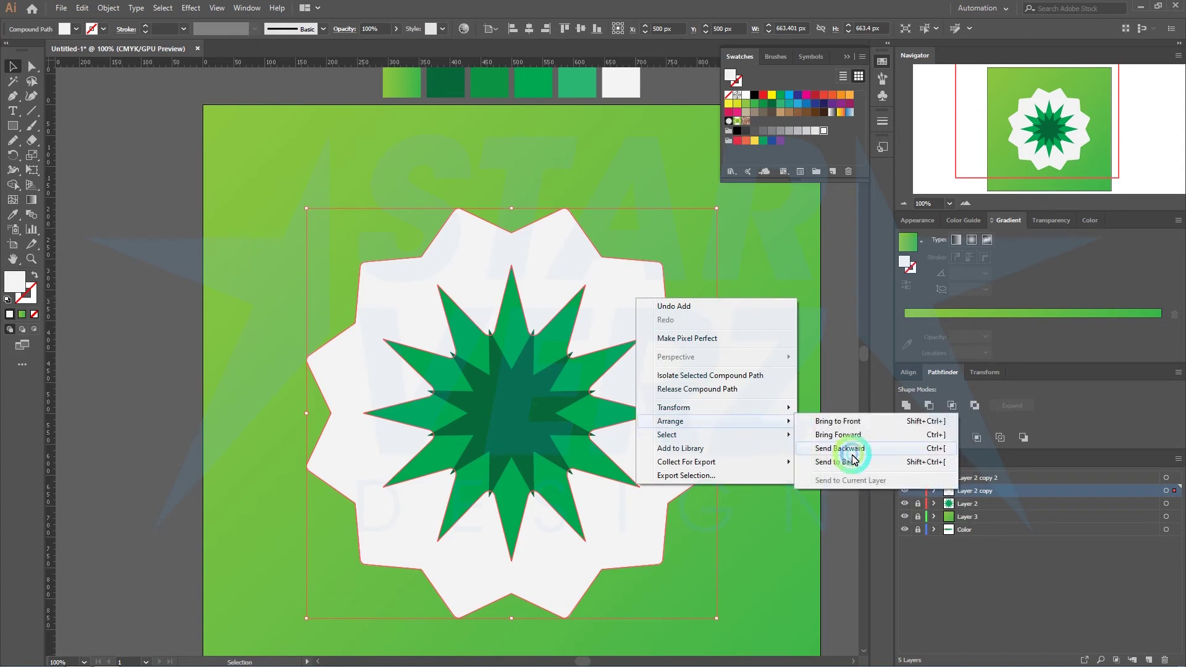
{"action": "left_click", "coordinate": [830, 460]}
{"action": "left_click", "coordinate": [769, 412]}
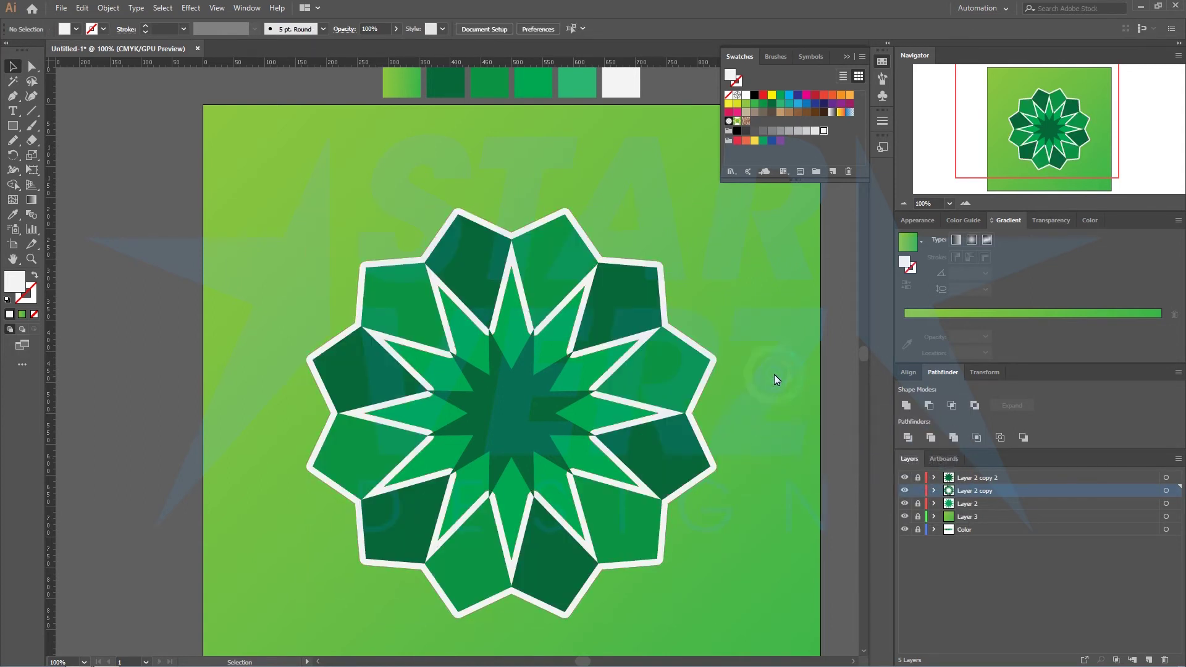
Unlock Layer 2 copy 2 and give the inner star a rounded 10 px offset path.
{"action": "left_click", "coordinate": [918, 479]}
{"action": "left_click", "coordinate": [543, 397]}
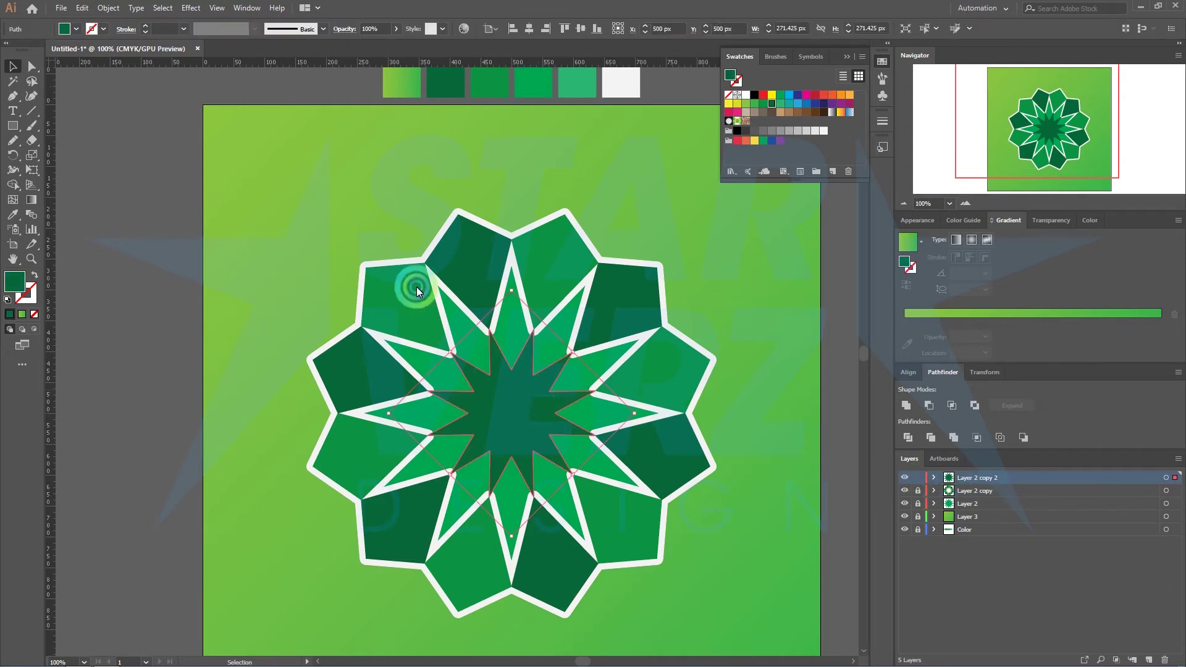
{"action": "left_click", "coordinate": [108, 8]}
{"action": "left_click", "coordinate": [160, 295]}
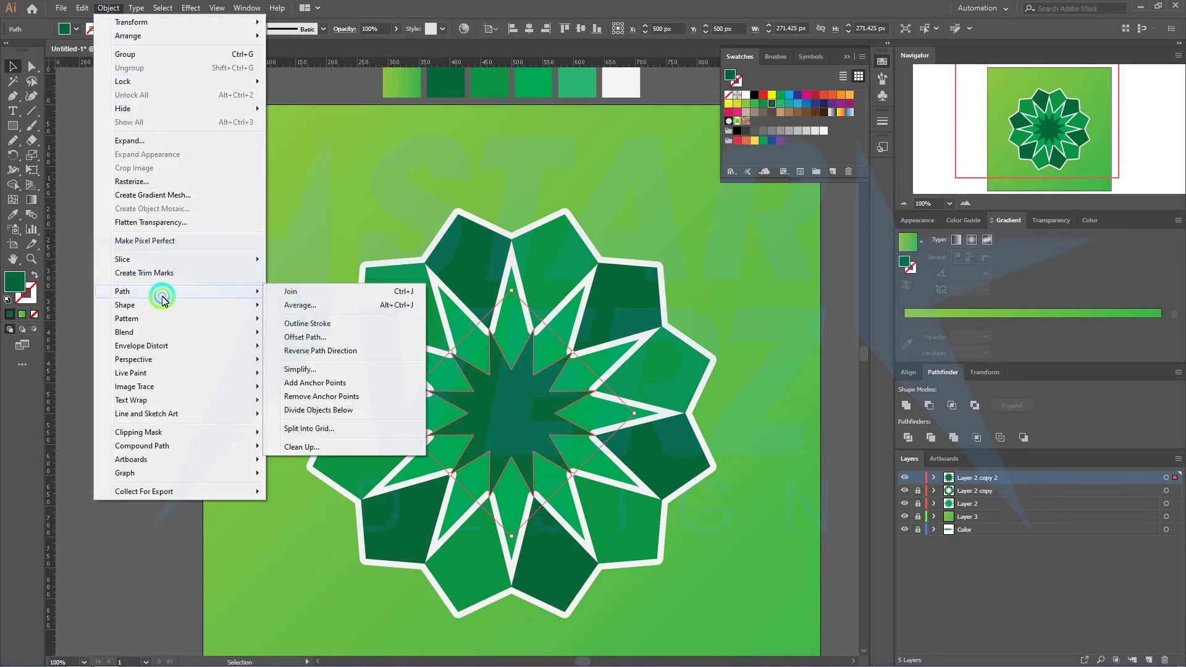
{"action": "left_click", "coordinate": [244, 292]}
{"action": "left_click", "coordinate": [305, 337]}
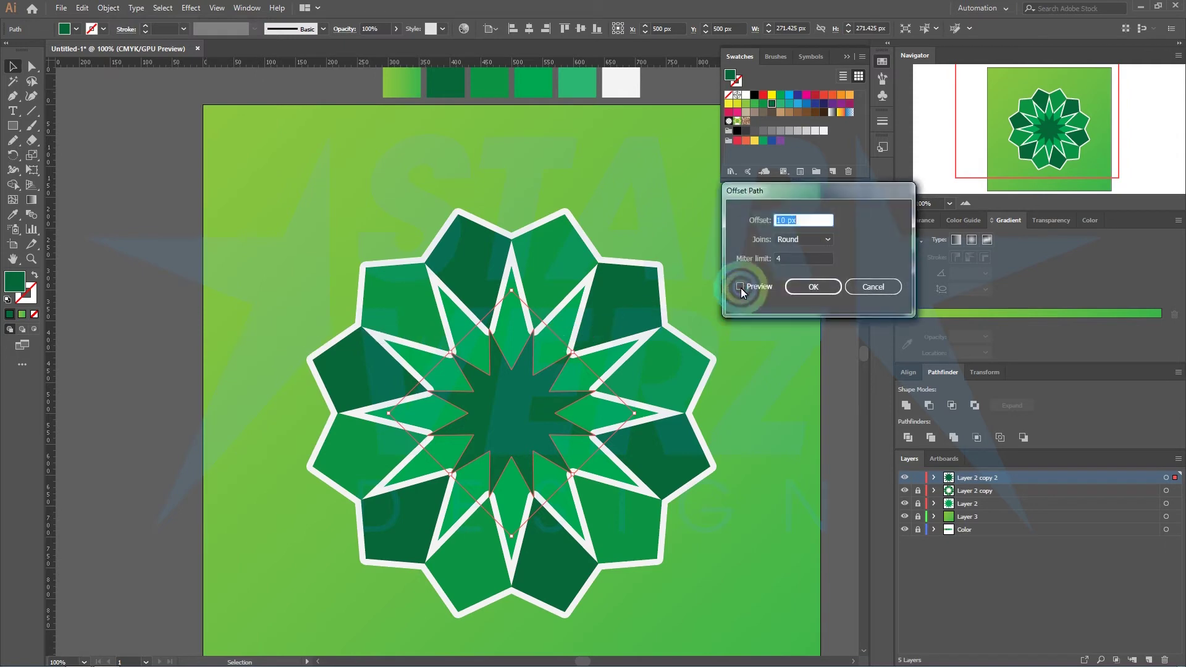
{"action": "left_click", "coordinate": [741, 287]}
{"action": "left_click", "coordinate": [813, 287]}
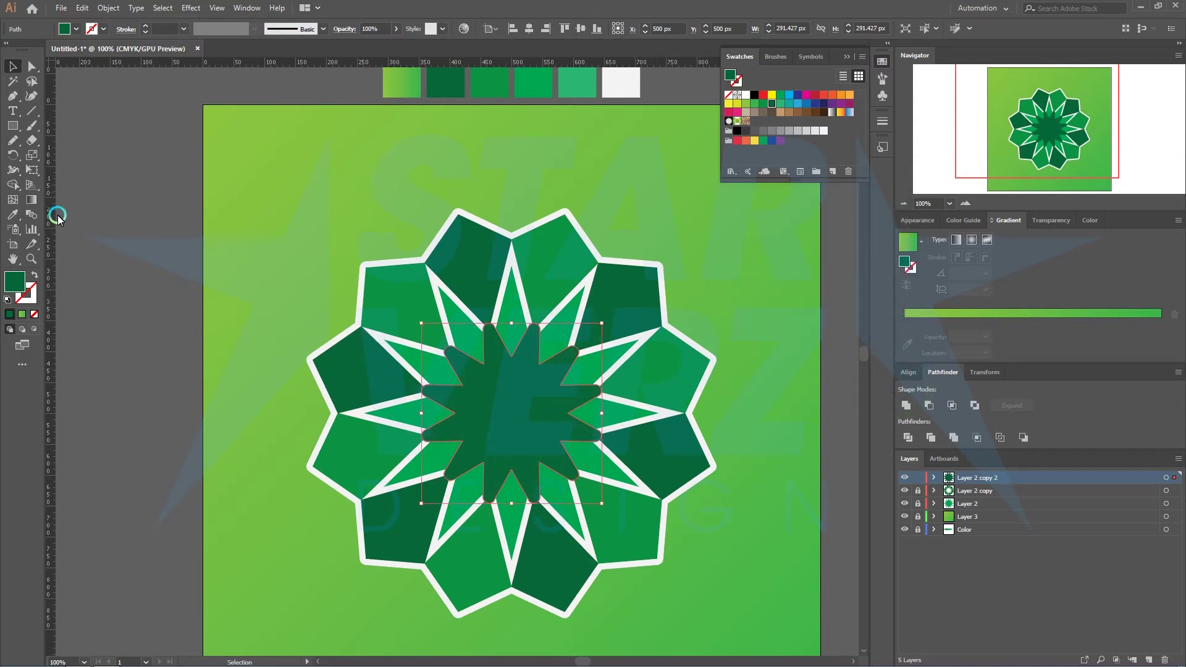
Fill the offset star white and group its pieces.
{"action": "left_click", "coordinate": [12, 214]}
{"action": "left_click", "coordinate": [619, 84]}
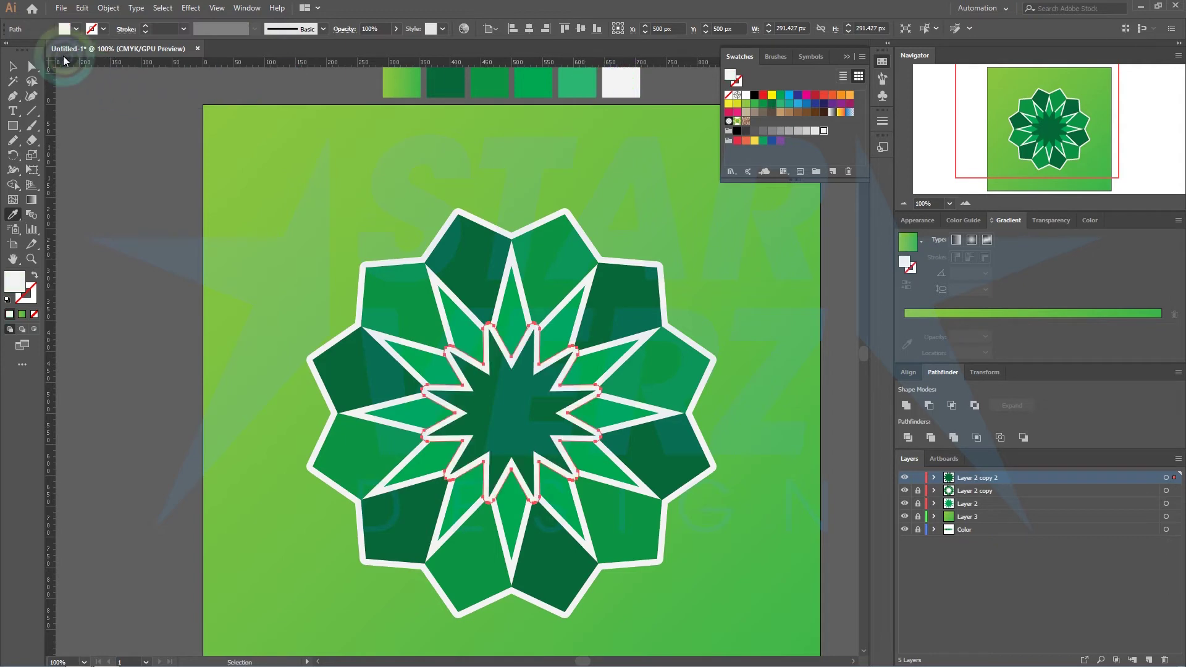
{"action": "left_click", "coordinate": [12, 66]}
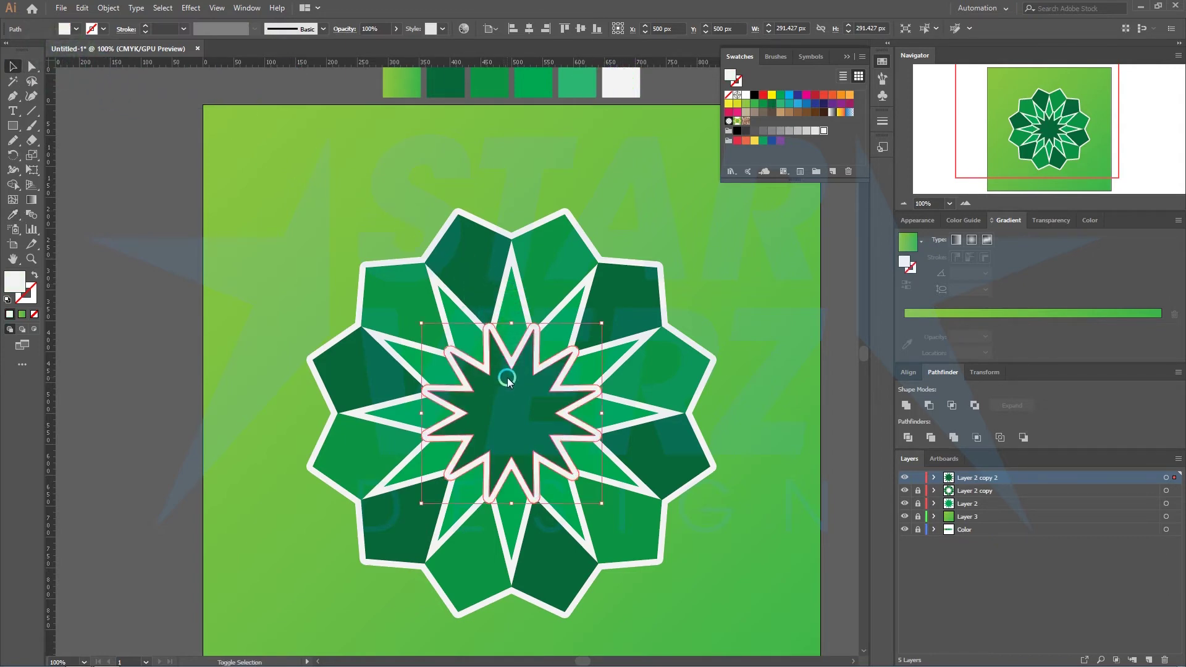
{"action": "right_click", "coordinate": [531, 382]}
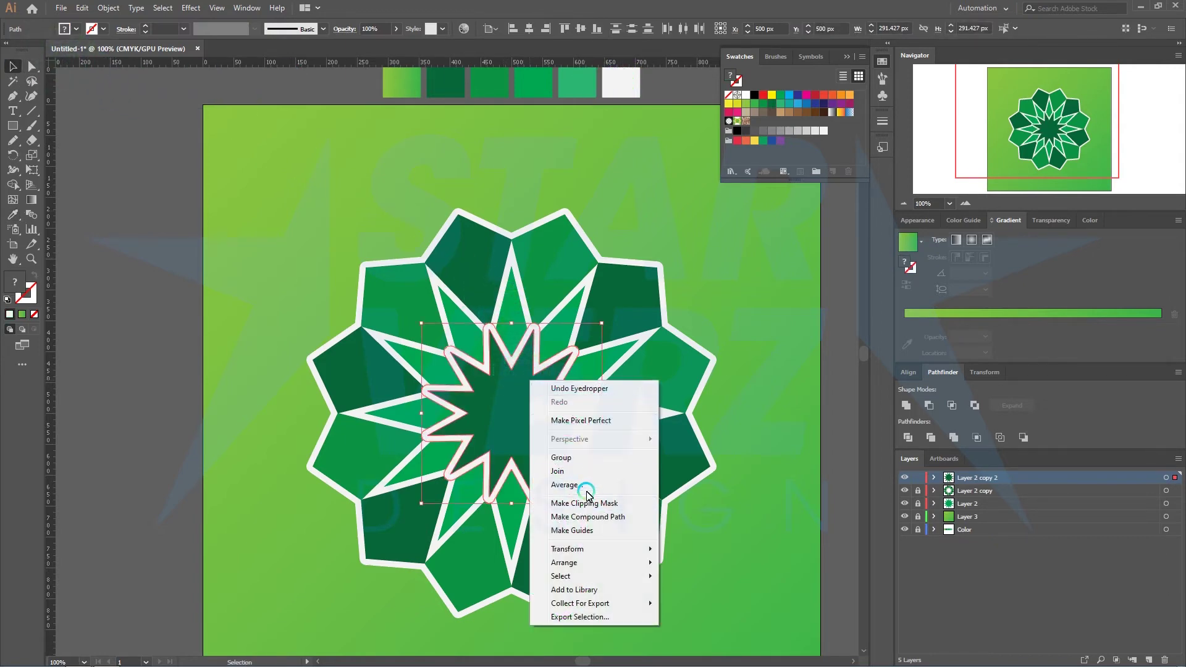
{"action": "left_click", "coordinate": [579, 458]}
Scale the white star outline down to about 271 px so it traces the star's points.
{"action": "scroll", "coordinate": [531, 332], "scroll_direction": "up", "scroll_amount": 3}
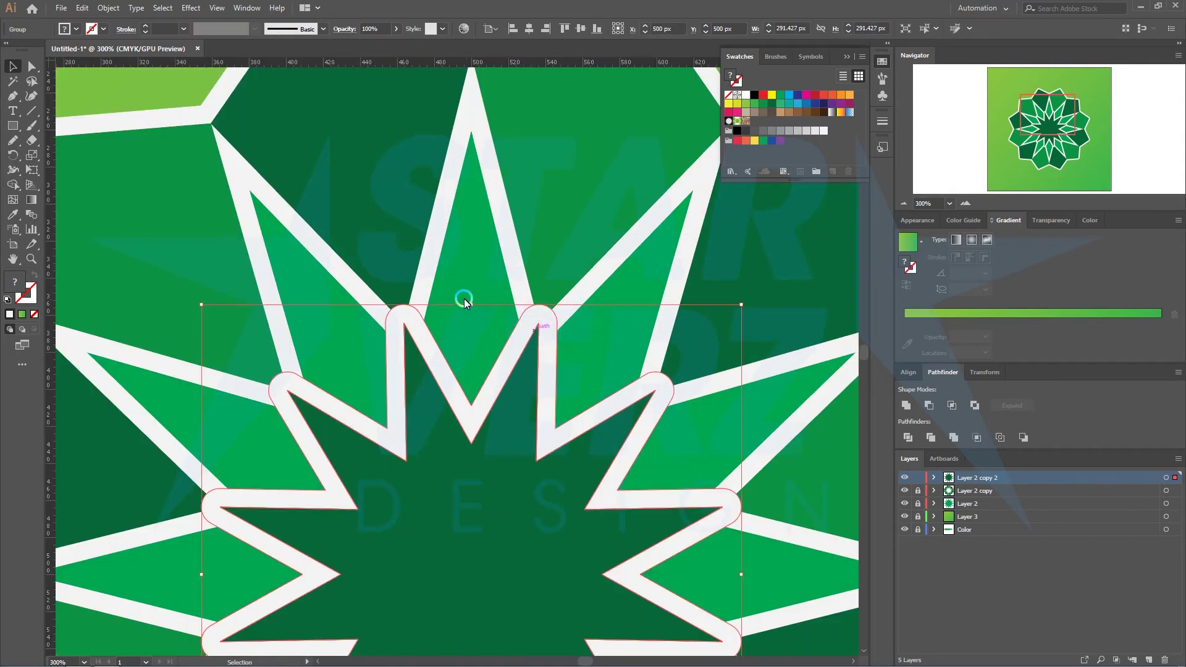
{"action": "left_click_drag", "start_coordinate": [471, 305], "coordinate": [470, 315]}
{"action": "left_click_drag", "start_coordinate": [733, 575], "coordinate": [722, 565]}
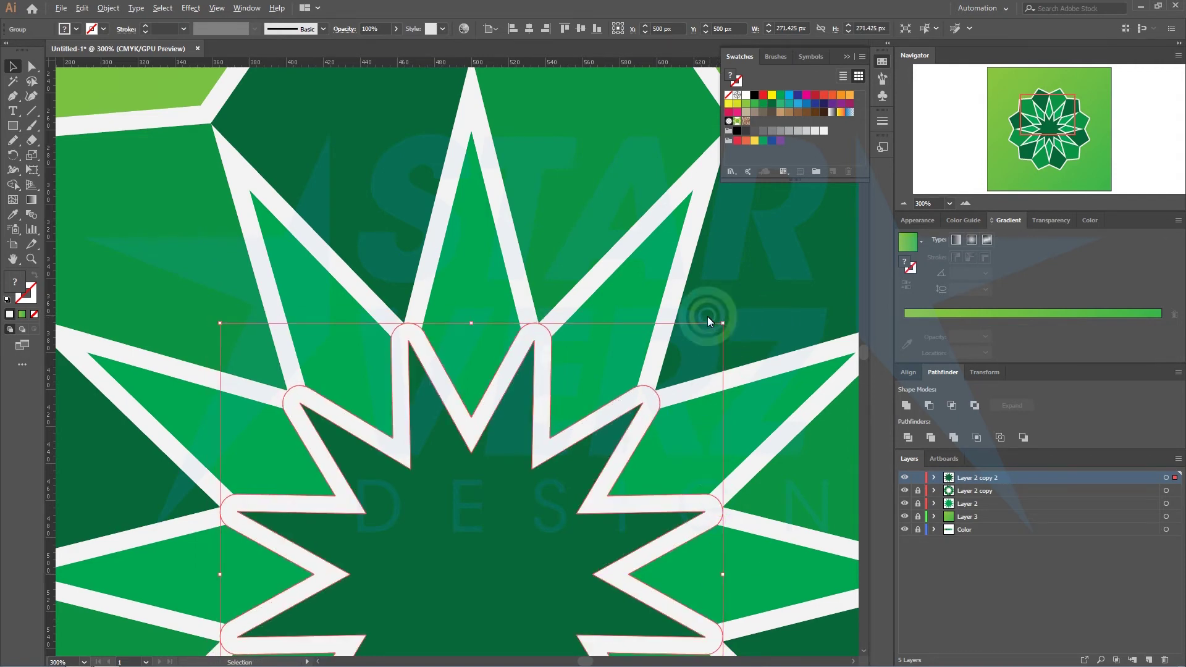
{"action": "key", "text": "ctrl+1"}
{"action": "left_click", "coordinate": [821, 305]}
{"action": "mouse_move", "coordinate": [813, 305]}
{"action": "left_mouse_down"}
{"action": "mouse_move", "coordinate": [754, 306]}
{"action": "mouse_move", "coordinate": [730, 300]}
{"action": "mouse_move", "coordinate": [735, 288]}
{"action": "left_mouse_up"}
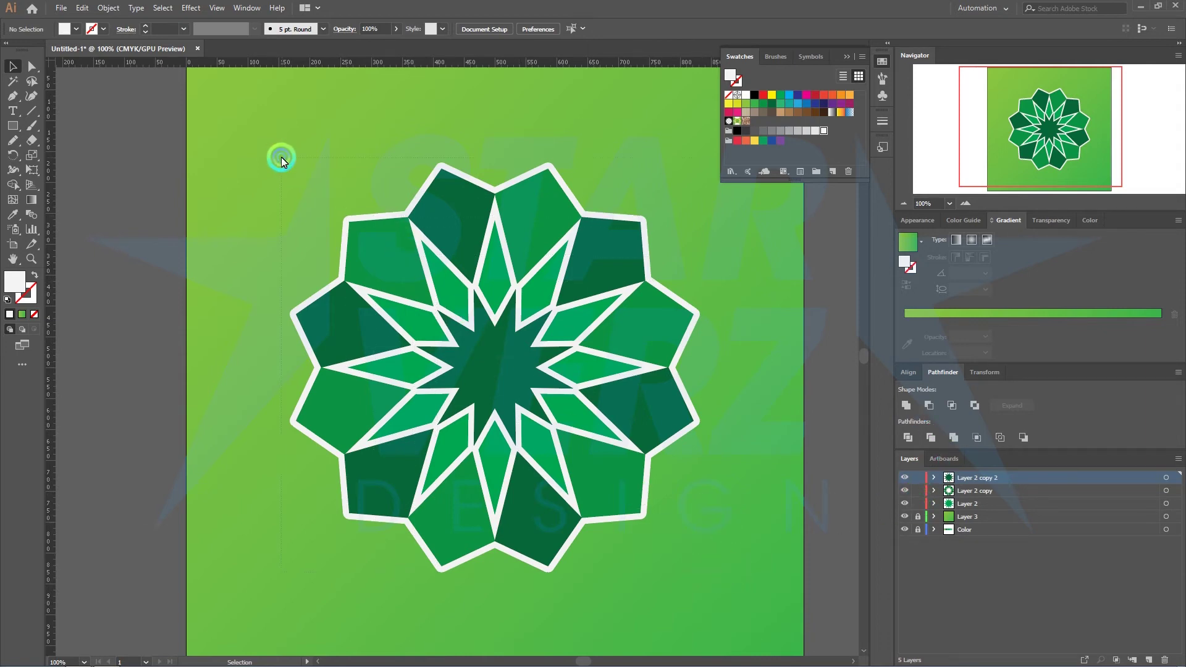
Group all the rosette parts and centre the group horizontally and vertically on the artboard.
{"action": "left_click_drag", "start_coordinate": [280, 157], "coordinate": [400, 217]}
{"action": "right_click", "coordinate": [401, 218]}
{"action": "left_click", "coordinate": [432, 291]}
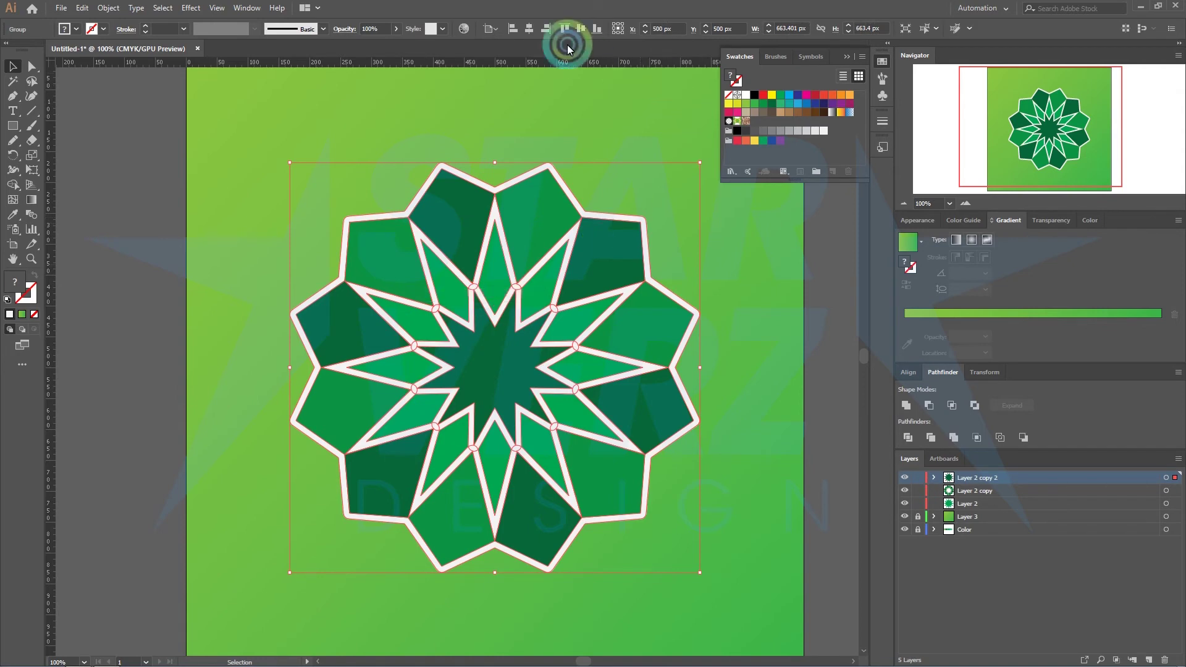
{"action": "left_click", "coordinate": [579, 29]}
{"action": "left_click", "coordinate": [528, 28]}
{"action": "left_click", "coordinate": [706, 177]}
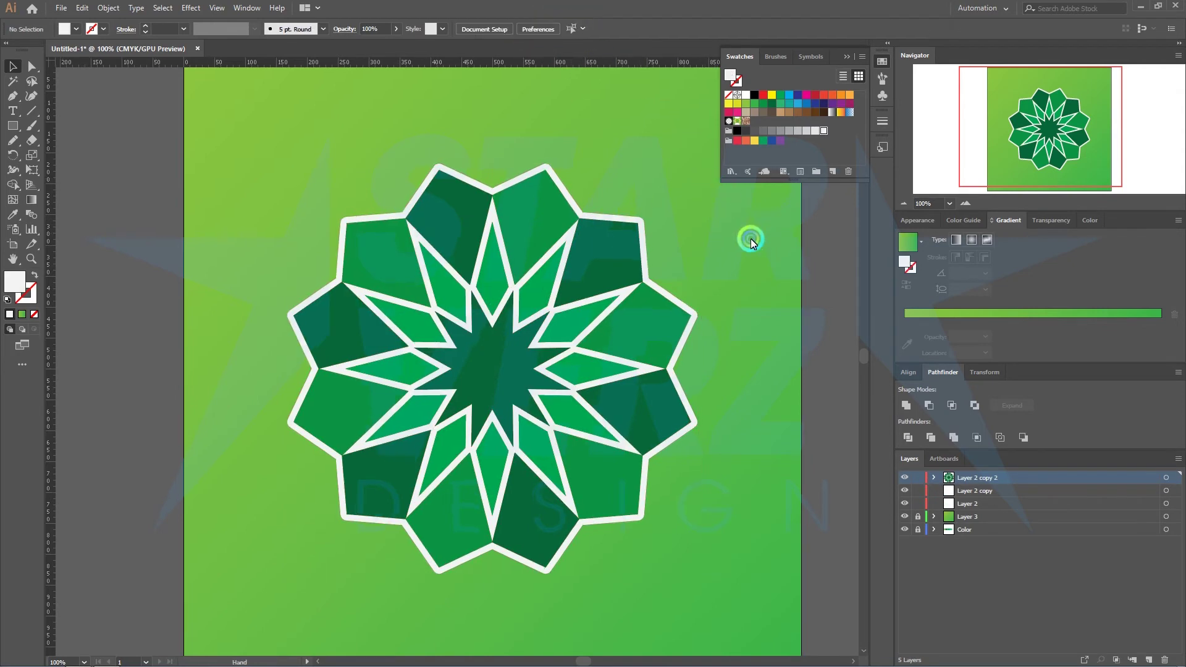
Close the swatches panel and move the rosette about 80 px lower.
{"action": "left_click", "coordinate": [876, 62]}
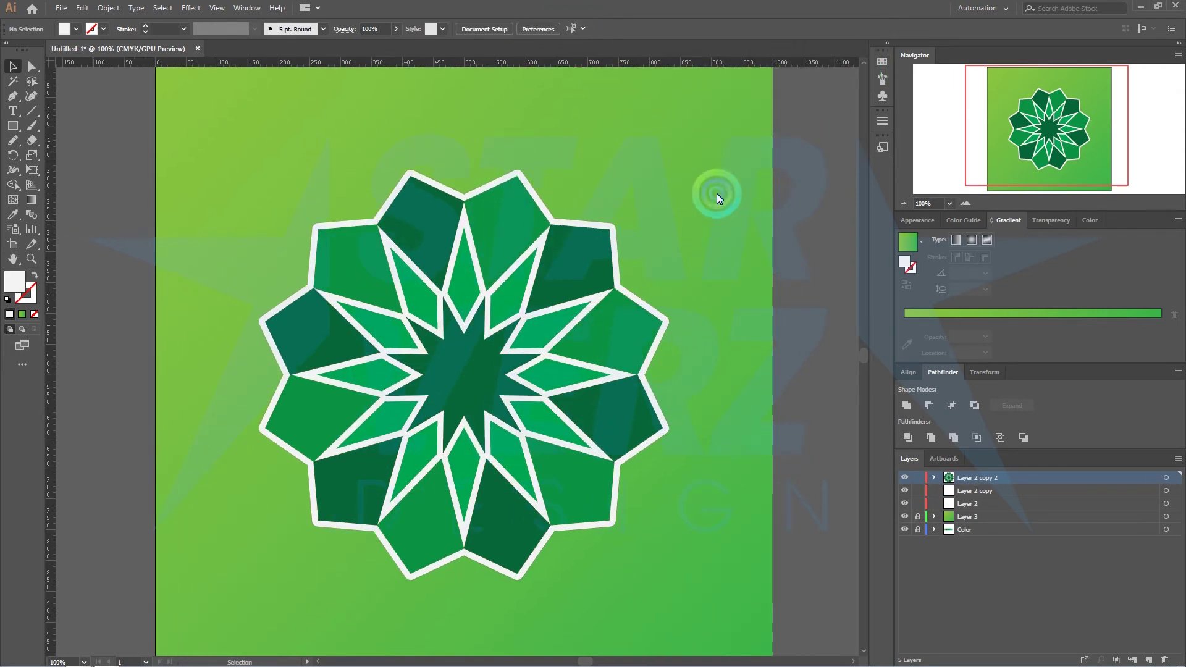
{"action": "left_click_drag", "start_coordinate": [716, 196], "coordinate": [760, 198]}
{"action": "scroll", "coordinate": [758, 199], "scroll_direction": "down", "scroll_amount": 1}
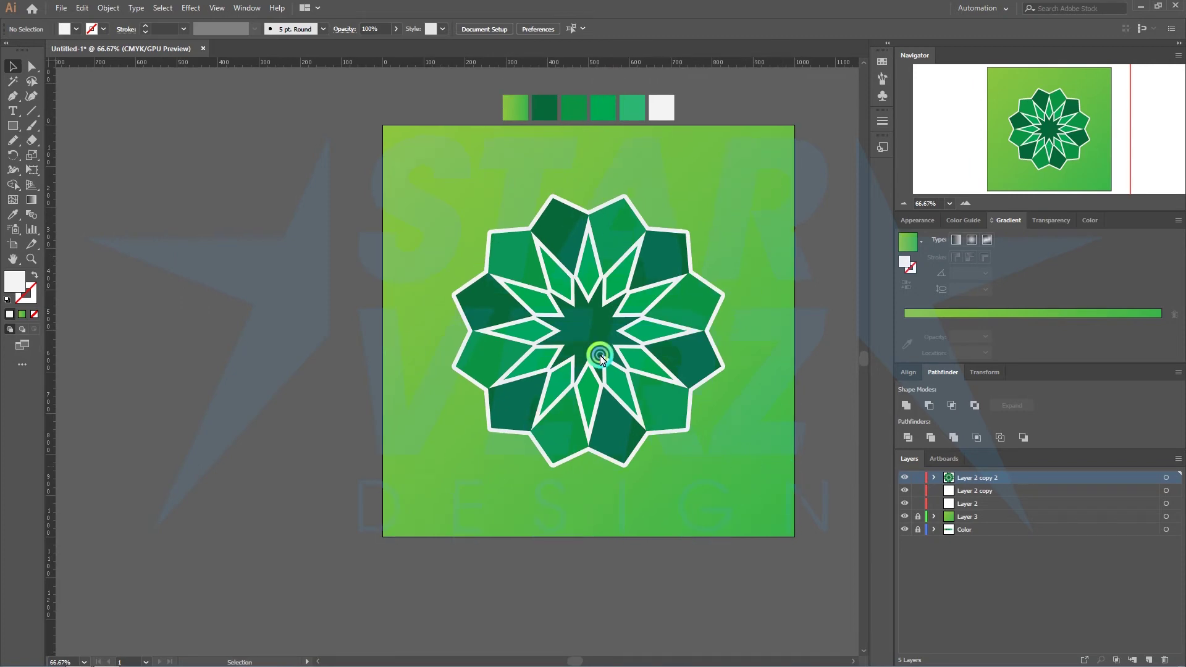
{"action": "left_click_drag", "start_coordinate": [600, 357], "coordinate": [600, 406]}
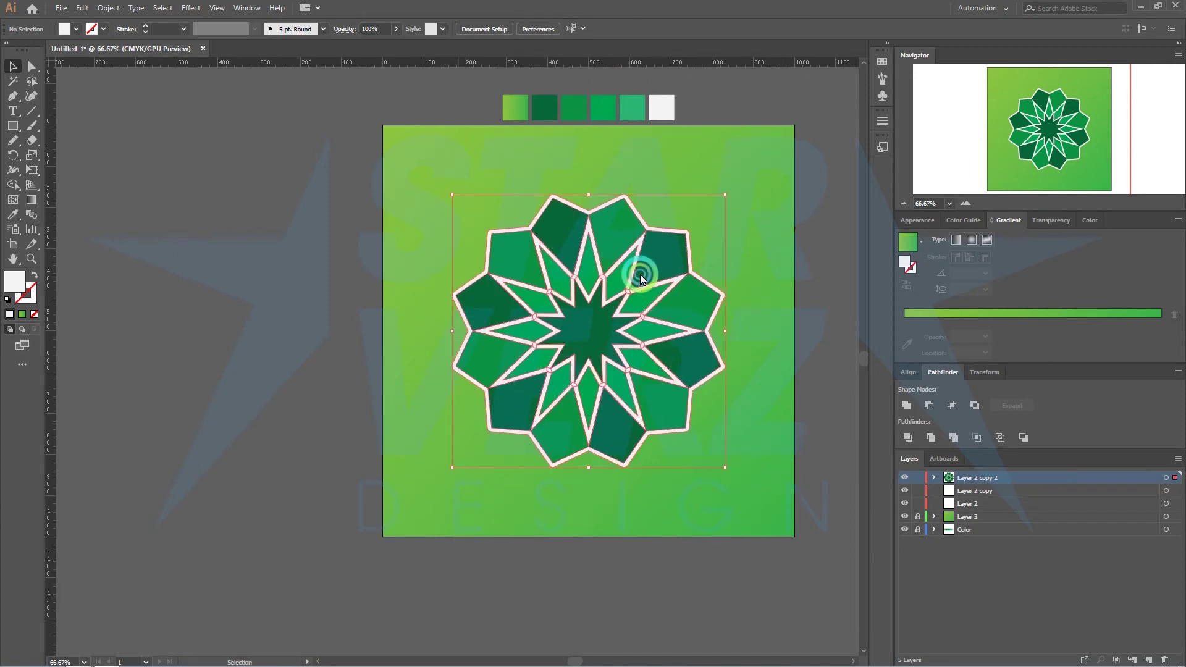
{"action": "left_click", "coordinate": [706, 191]}
{"action": "left_click_drag", "start_coordinate": [681, 176], "coordinate": [662, 239]}
Add placeholder text, enlarge it, and move it to the top centre of the artboard.
{"action": "key", "text": "t"}
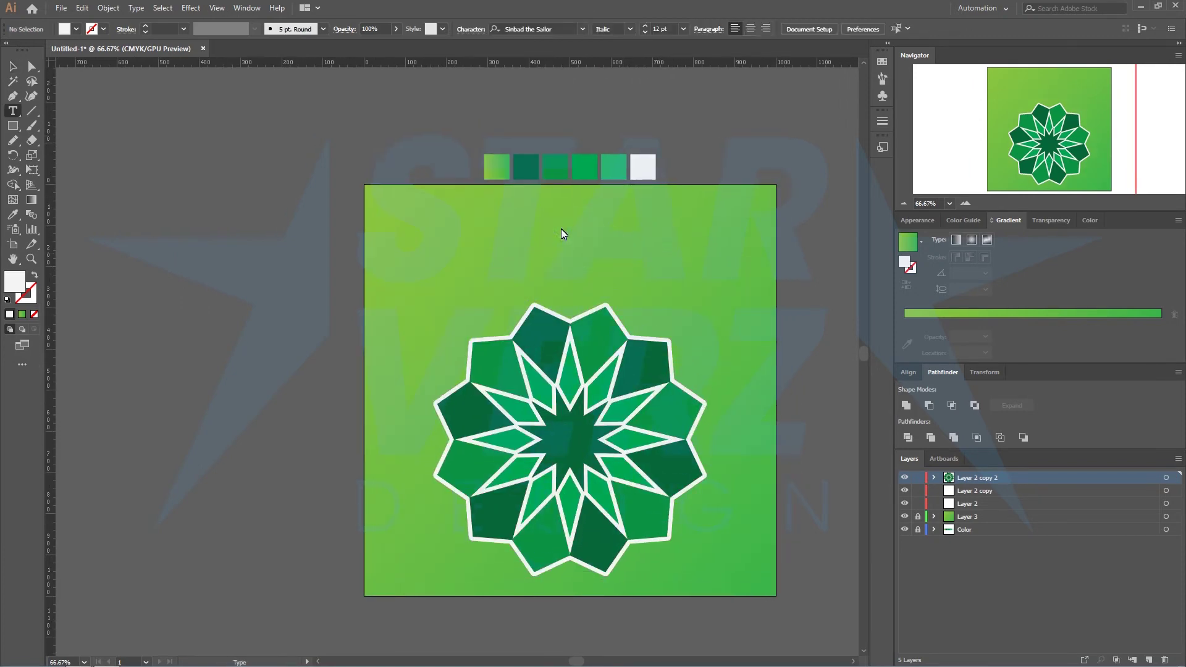
{"action": "left_click", "coordinate": [561, 228]}
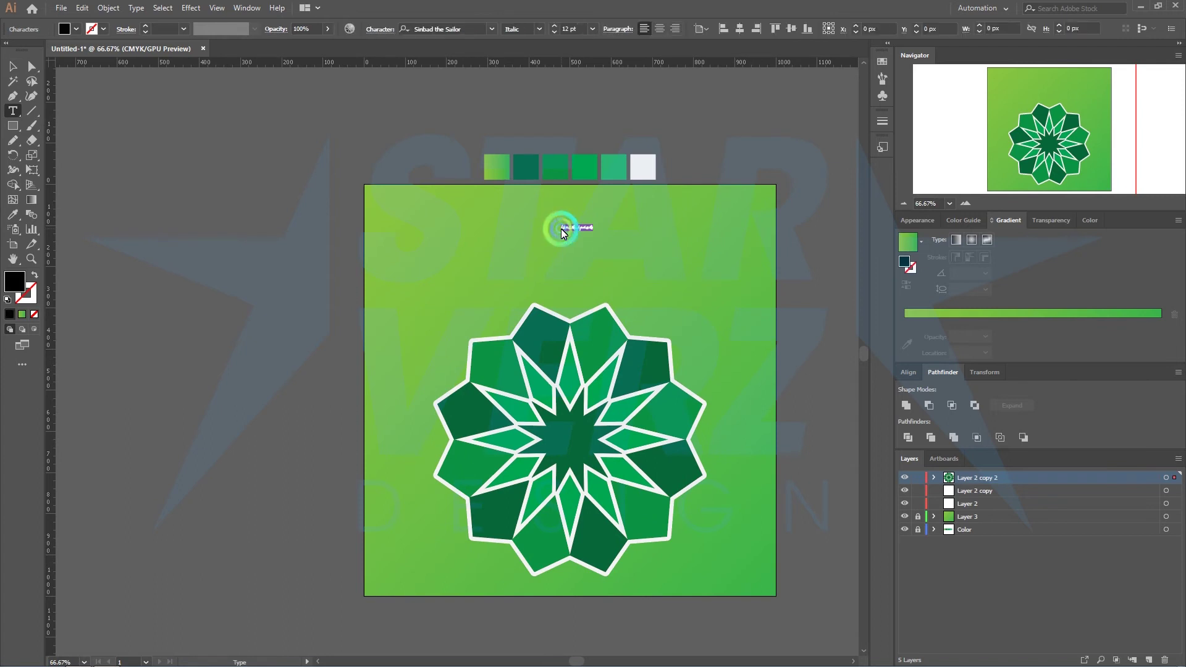
{"action": "left_click", "coordinate": [8, 64]}
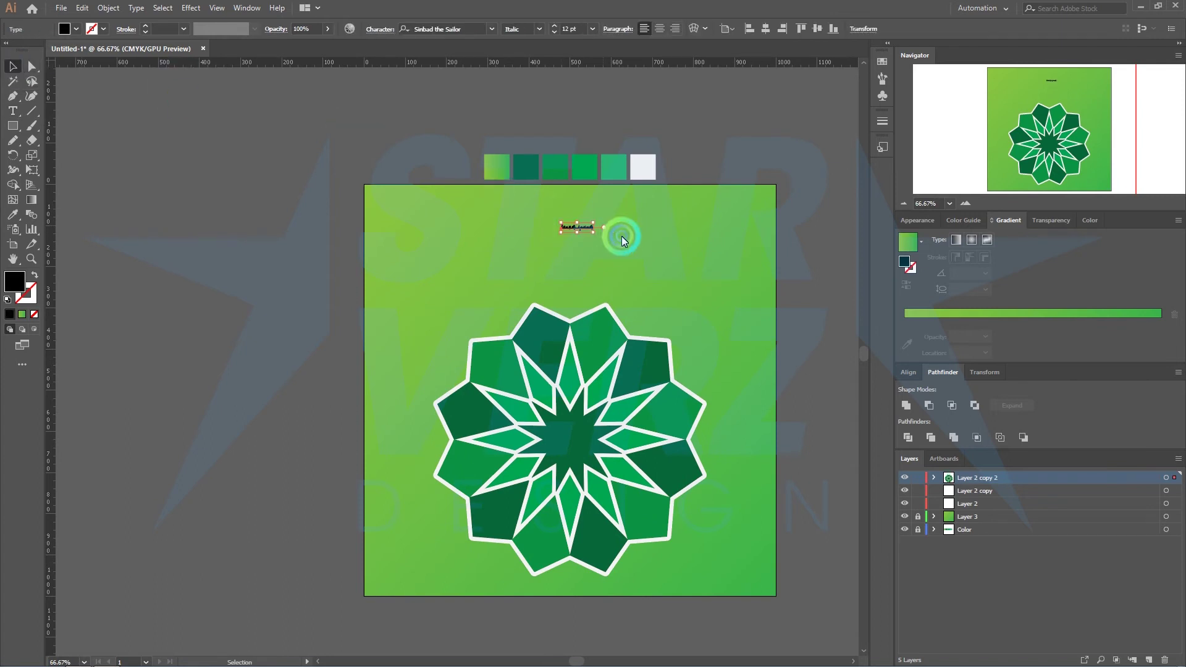
{"action": "left_click_drag", "start_coordinate": [593, 231], "coordinate": [782, 304]}
{"action": "left_click_drag", "start_coordinate": [639, 244], "coordinate": [581, 221]}
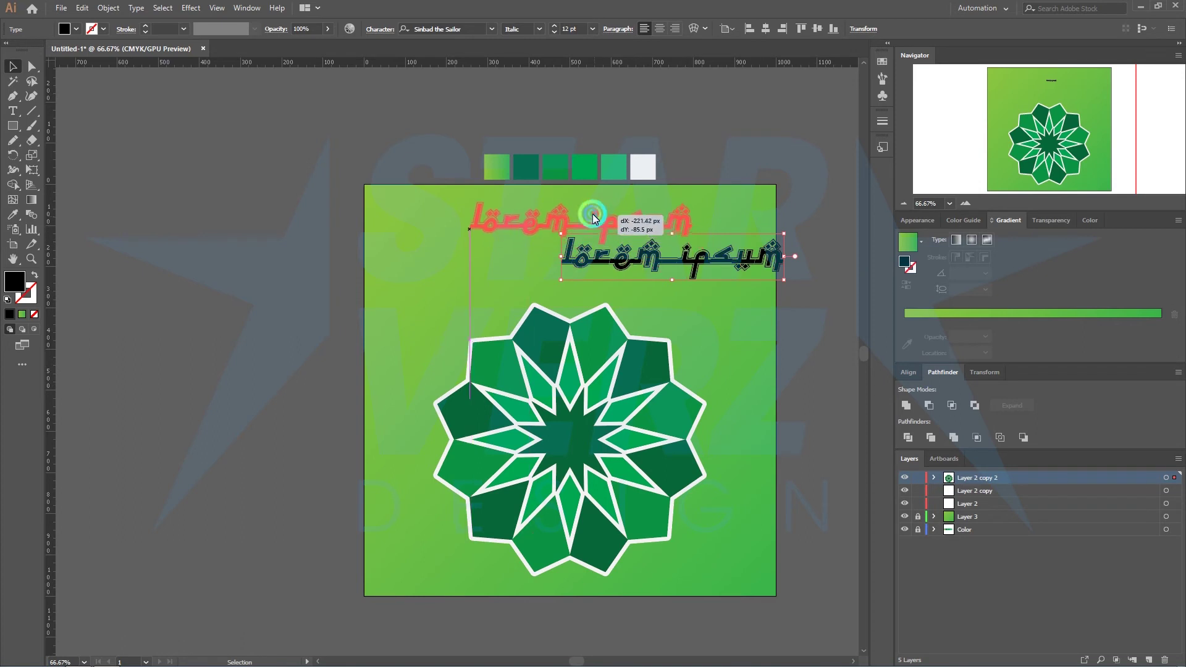
Replace the placeholder with 'islamic', centre-align it, and centre it horizontally on the artboard.
{"action": "double_click", "coordinate": [581, 221]}
{"action": "double_click", "coordinate": [581, 221]}
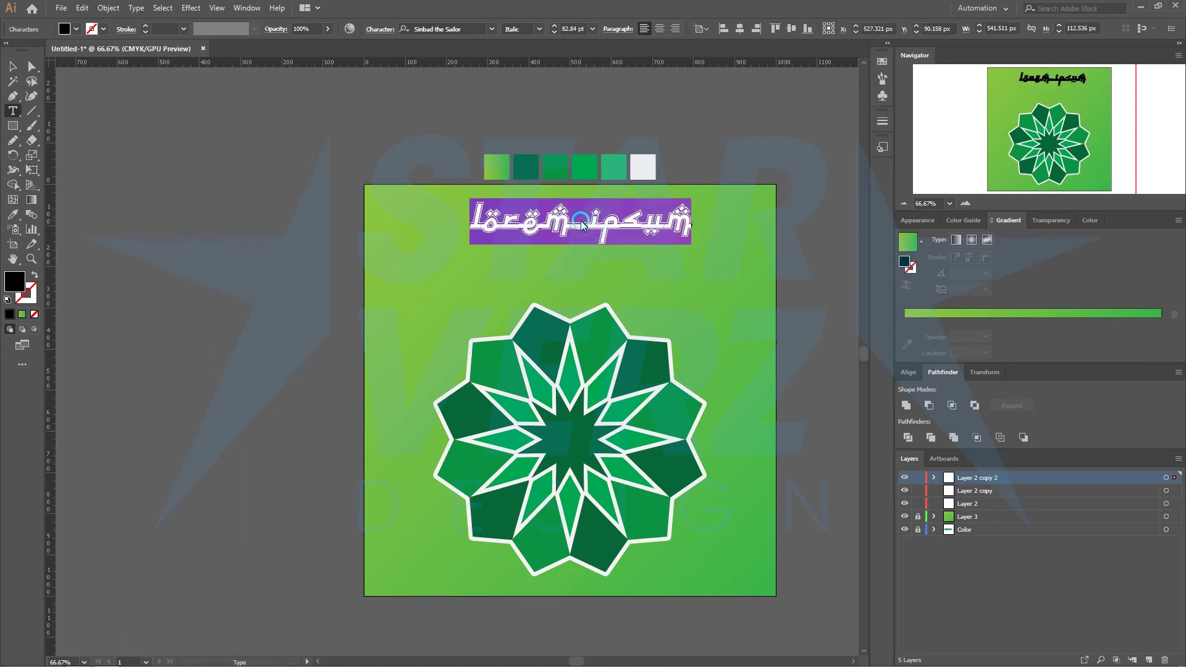
{"action": "type", "text": "islamic"}
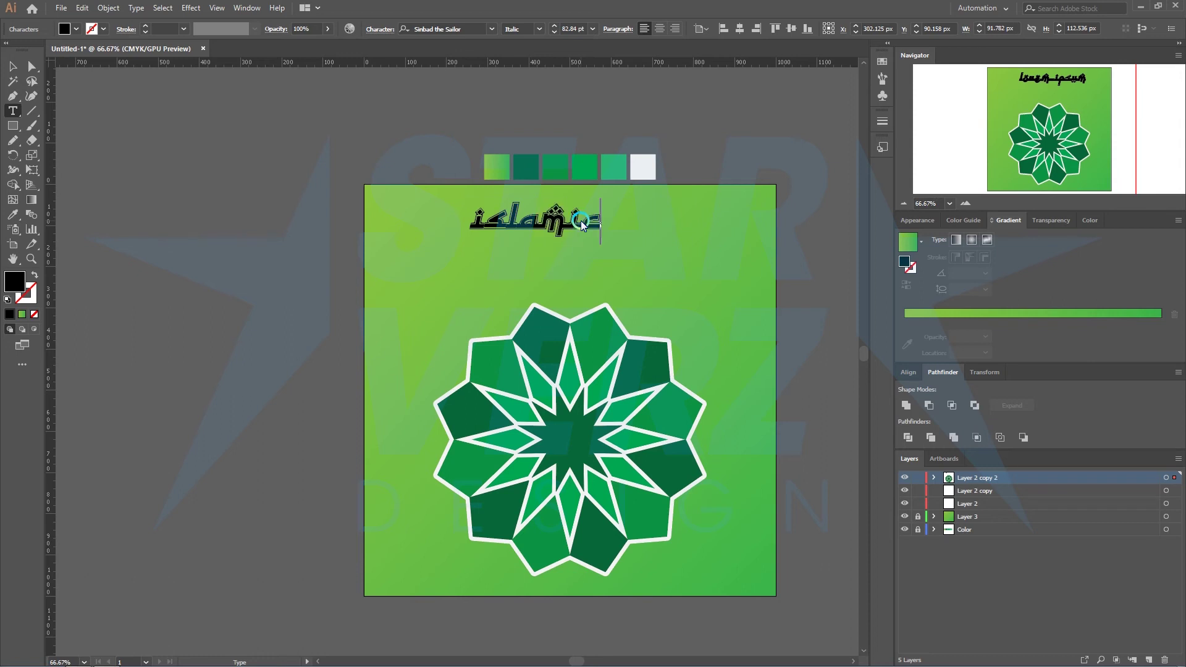
{"action": "key", "text": "Escape"}
{"action": "left_click", "coordinate": [602, 226]}
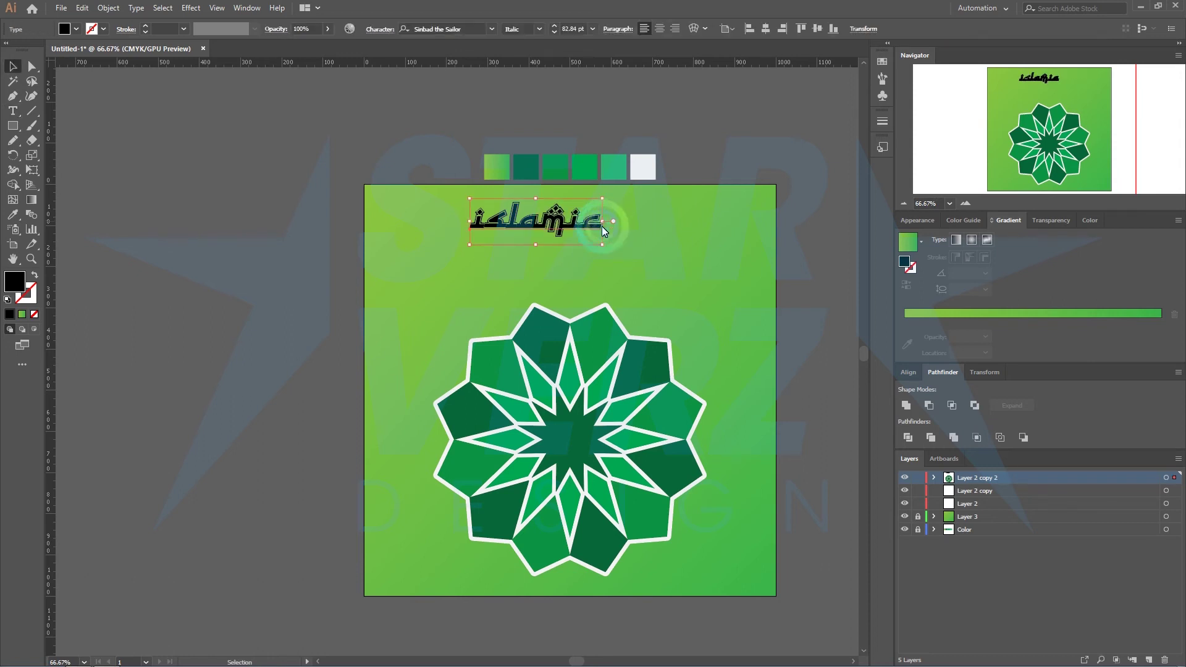
{"action": "left_click", "coordinate": [643, 172]}
{"action": "left_click", "coordinate": [12, 66]}
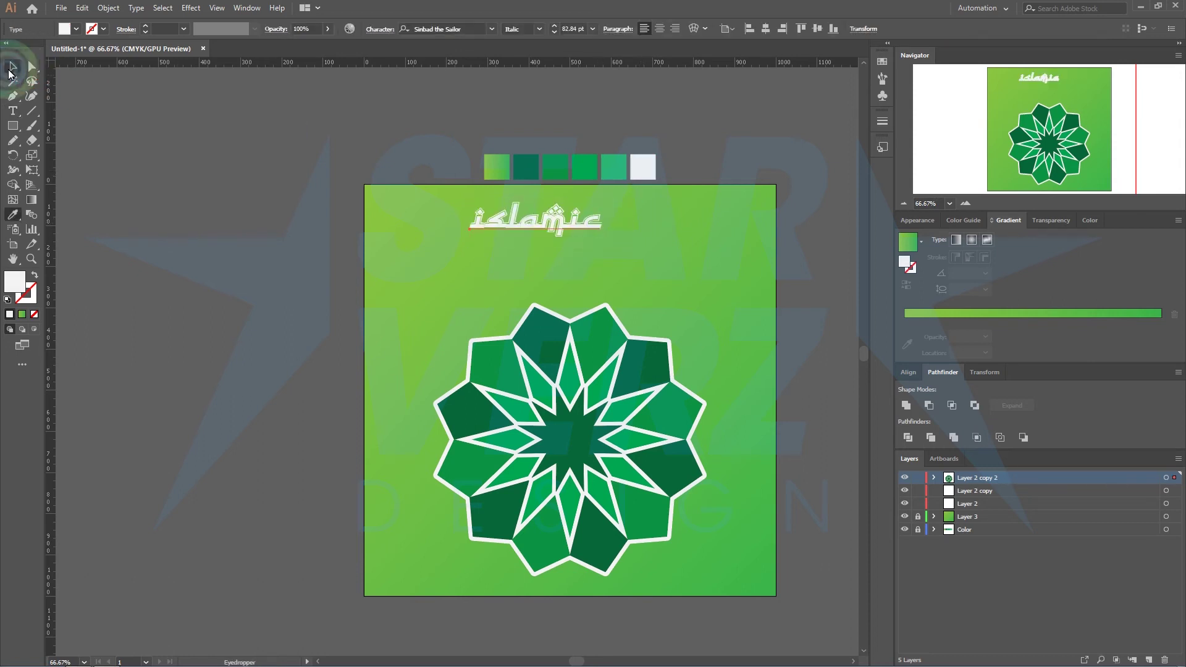
{"action": "left_click", "coordinate": [658, 29]}
{"action": "left_click", "coordinate": [764, 28]}
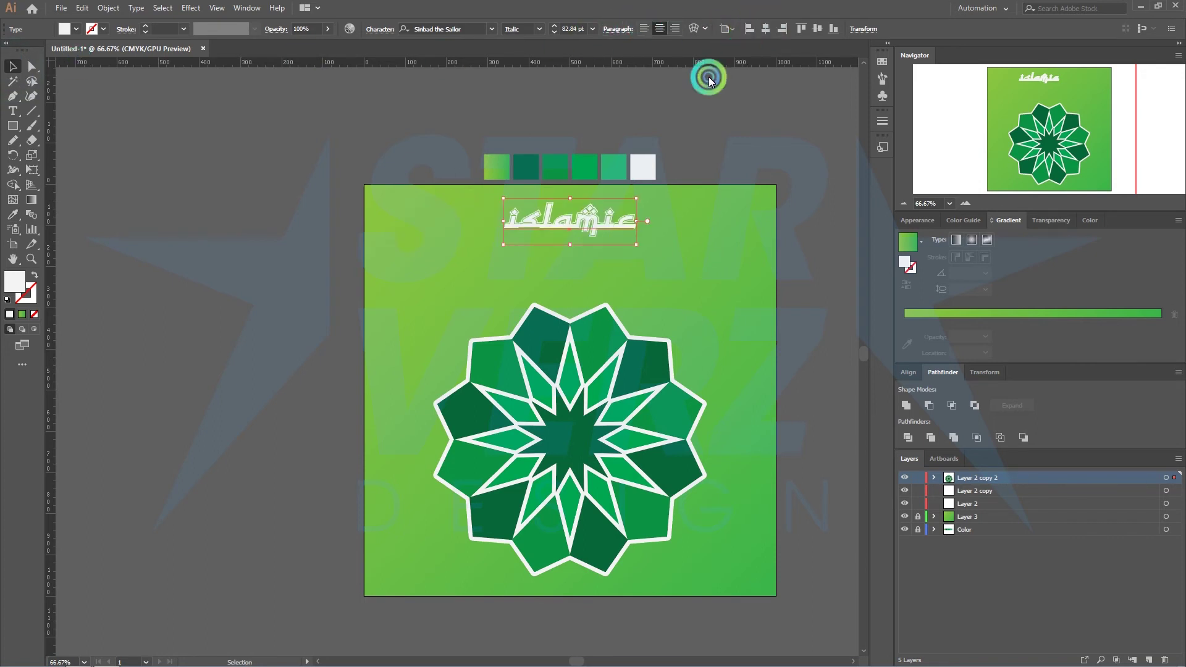
Scale the text up and change the duplicated second line to 'shape'.
{"action": "mouse_move", "coordinate": [638, 225]}
{"action": "left_mouse_down"}
{"action": "mouse_move", "coordinate": [625, 223]}
{"action": "mouse_move", "coordinate": [585, 267]}
{"action": "left_mouse_up"}
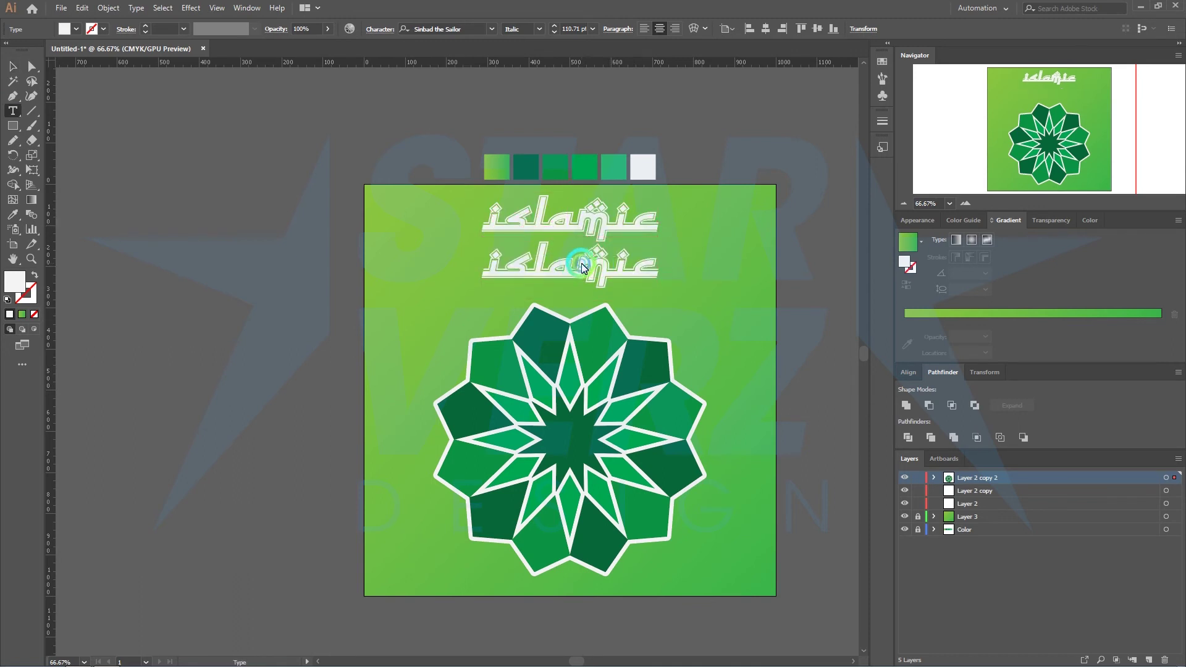
{"action": "double_click", "coordinate": [582, 267]}
{"action": "type", "text": "shape"}
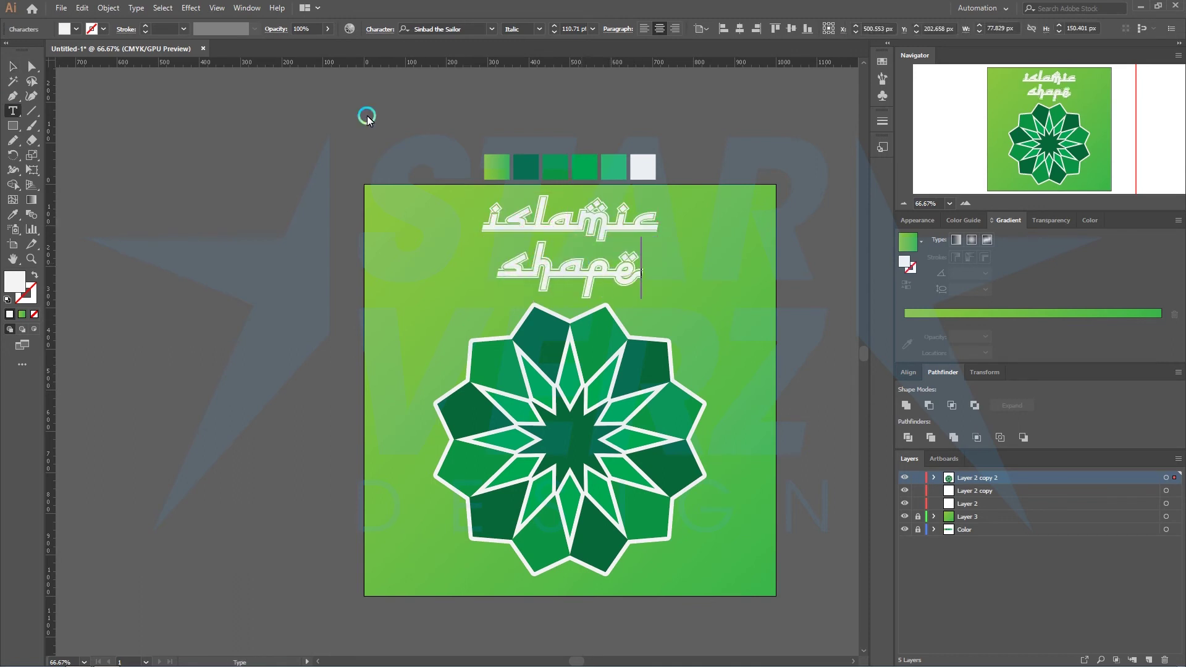
{"action": "left_click", "coordinate": [9, 66]}
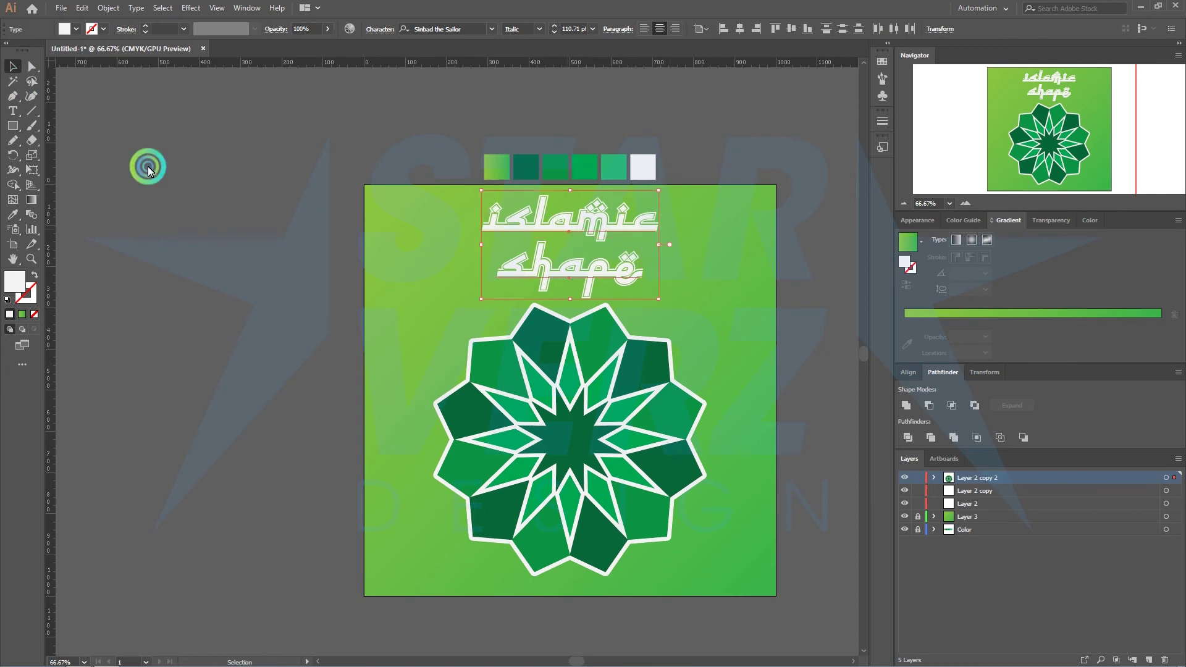
{"action": "left_click", "coordinate": [13, 215]}
Fill the two-line title with the dark green swatch and select the 'shape' line.
{"action": "left_click", "coordinate": [524, 162]}
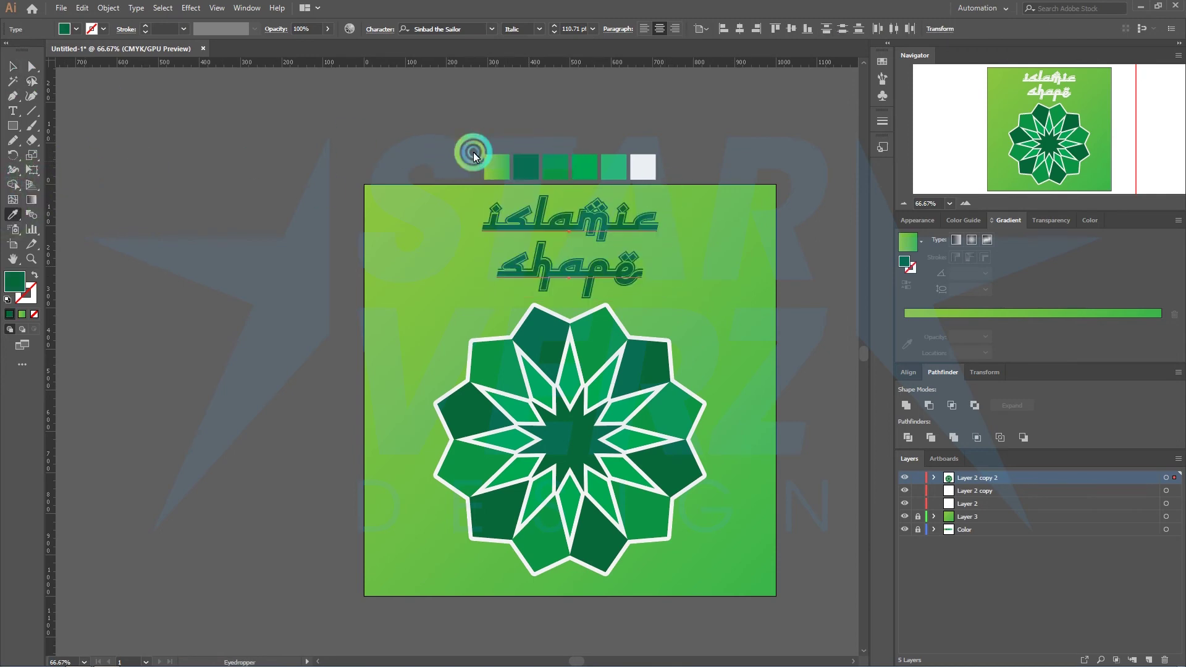
{"action": "left_click", "coordinate": [13, 67]}
{"action": "scroll", "coordinate": [527, 193], "scroll_direction": "up", "scroll_amount": 3, "text": "alt"}
{"action": "left_click", "coordinate": [823, 339]}
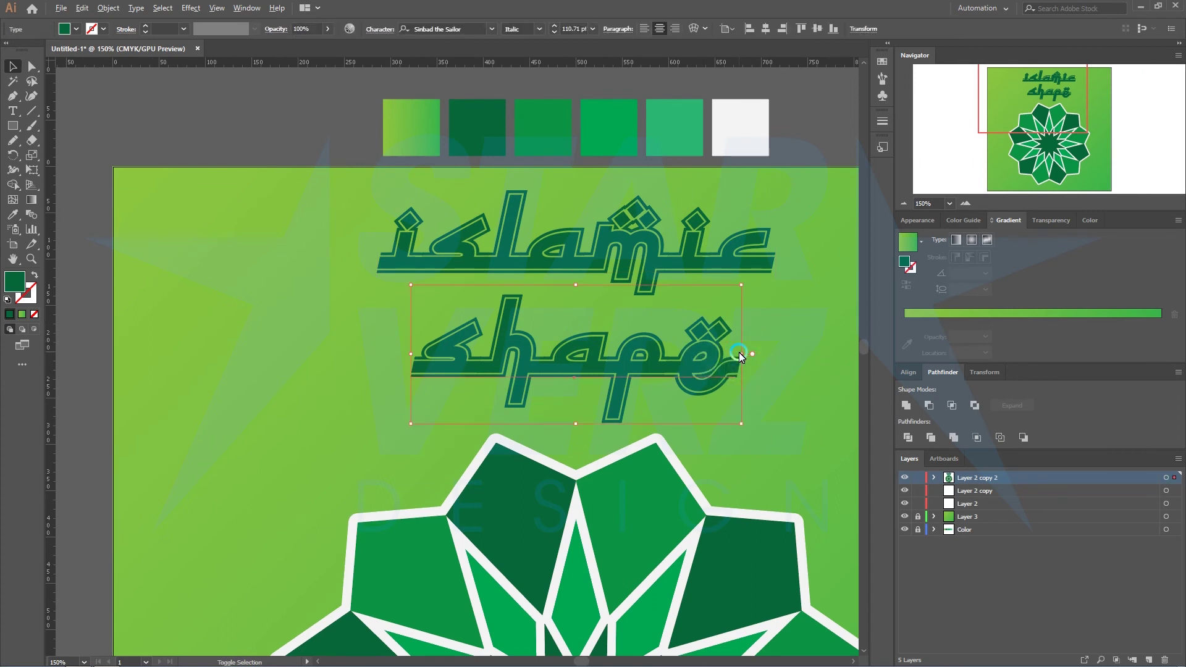
Resize the 'shape' line, shrink the title slightly, and create outlines.
{"action": "mouse_move", "coordinate": [740, 353]}
{"action": "left_mouse_down"}
{"action": "mouse_move", "coordinate": [775, 357]}
{"action": "mouse_move", "coordinate": [707, 342]}
{"action": "left_mouse_up"}
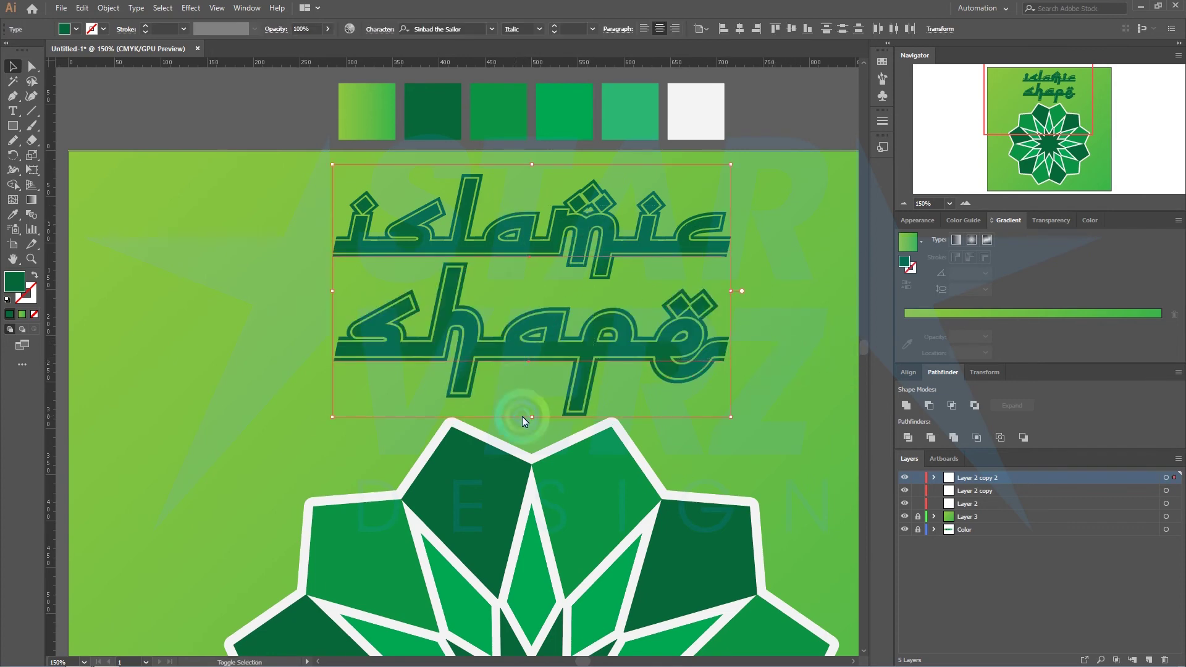
{"action": "left_click_drag", "start_coordinate": [532, 417], "coordinate": [529, 396]}
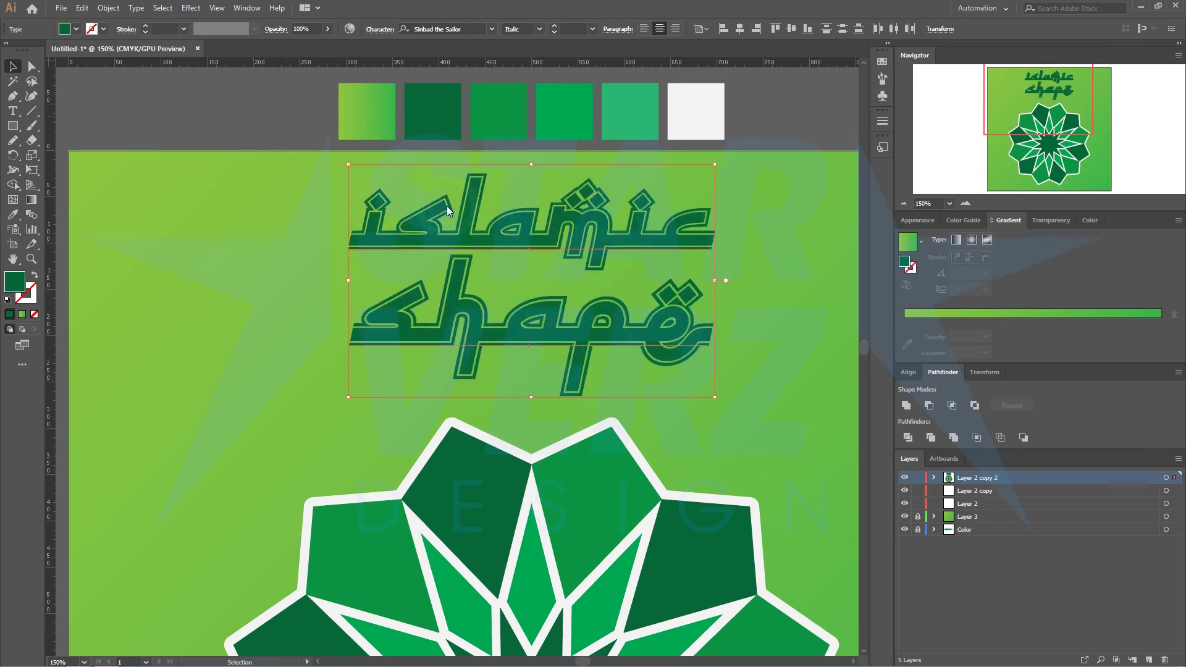
{"action": "right_click", "coordinate": [516, 238]}
{"action": "left_click", "coordinate": [556, 318]}
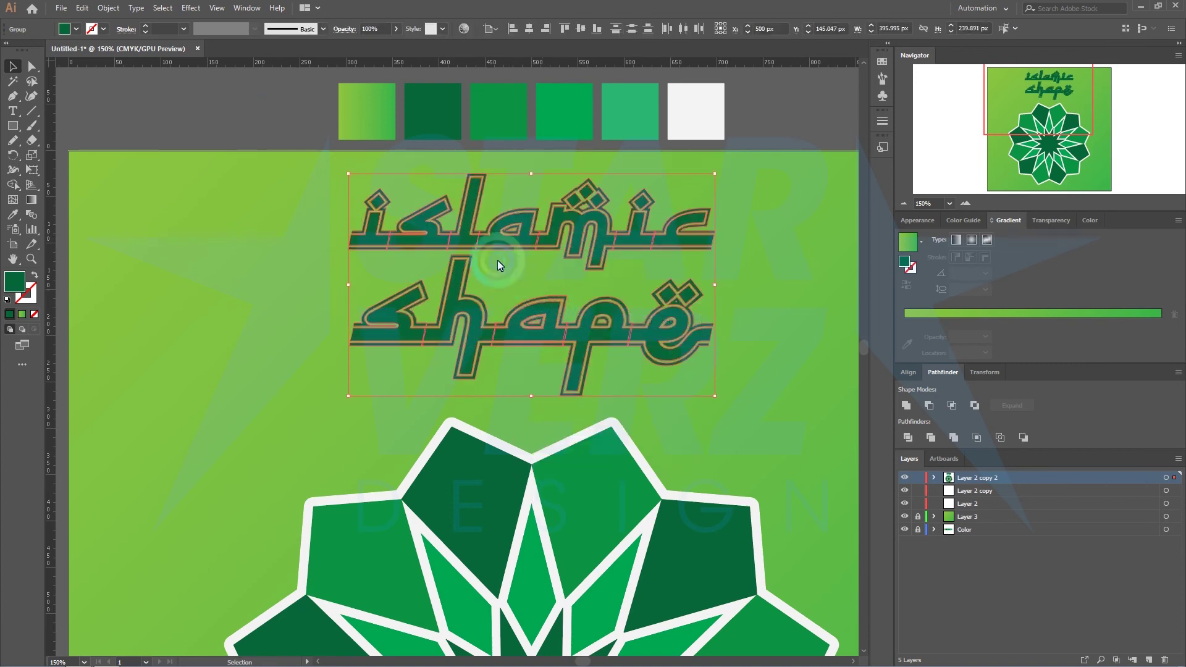
Unite the lettering, add a rounded 10 px offset path, and unite the offset.
{"action": "left_click", "coordinate": [905, 405]}
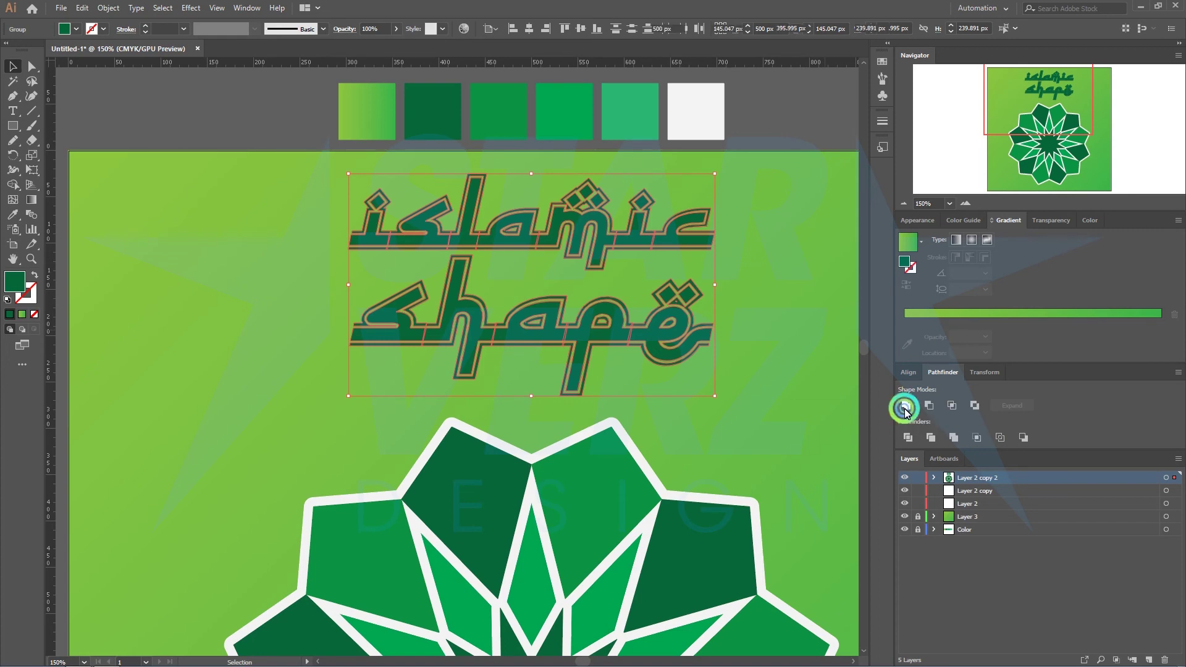
{"action": "left_click", "coordinate": [105, 9]}
{"action": "left_click", "coordinate": [235, 297]}
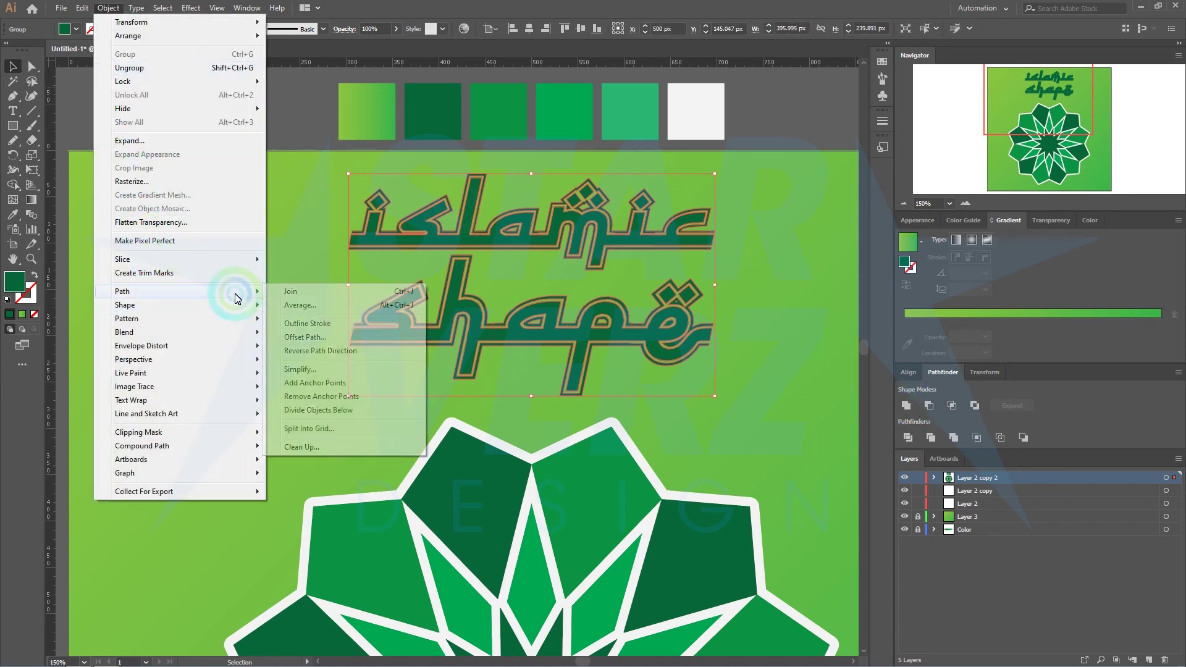
{"action": "left_click", "coordinate": [305, 337]}
{"action": "left_click", "coordinate": [759, 287]}
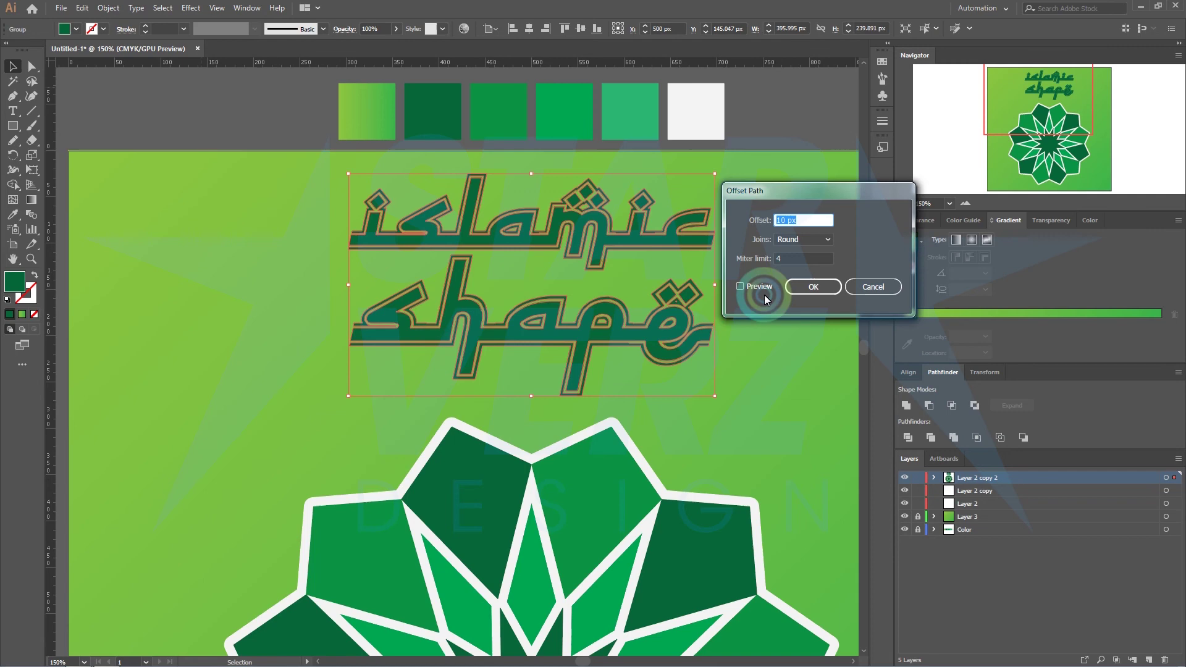
{"action": "left_click", "coordinate": [796, 287]}
{"action": "left_click", "coordinate": [906, 405]}
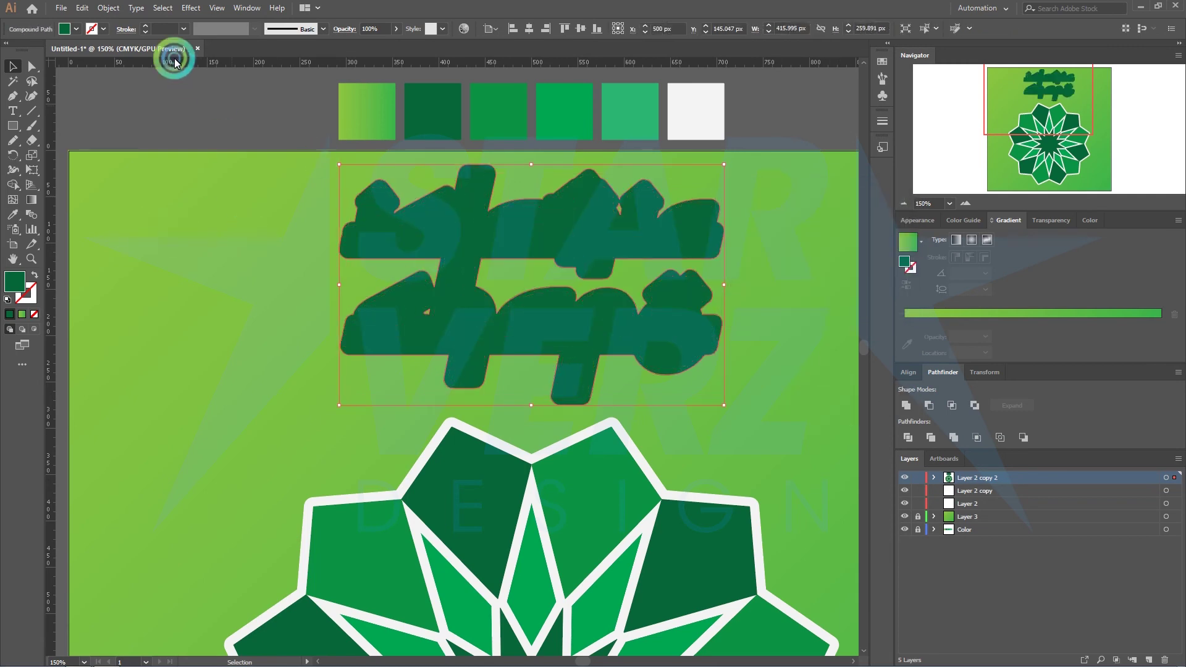
Cut and paste the offset shape, fill it white, and send it behind the letters.
{"action": "left_click", "coordinate": [82, 8]}
{"action": "left_click", "coordinate": [99, 54]}
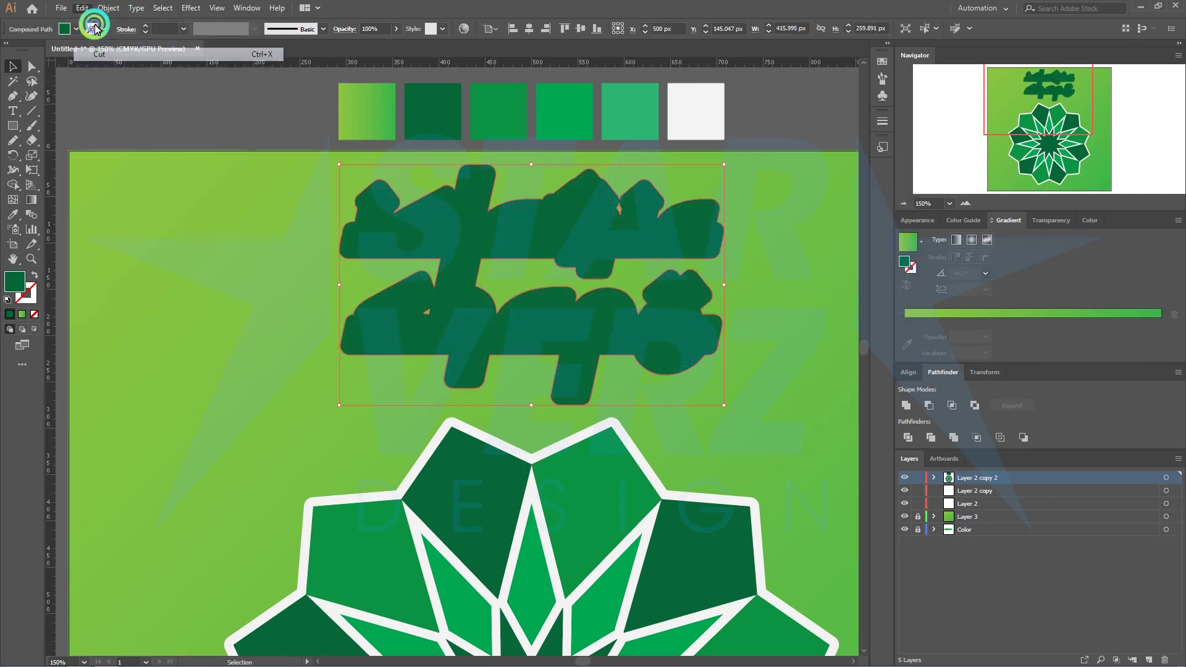
{"action": "left_click", "coordinate": [82, 8]}
{"action": "left_click", "coordinate": [105, 99]}
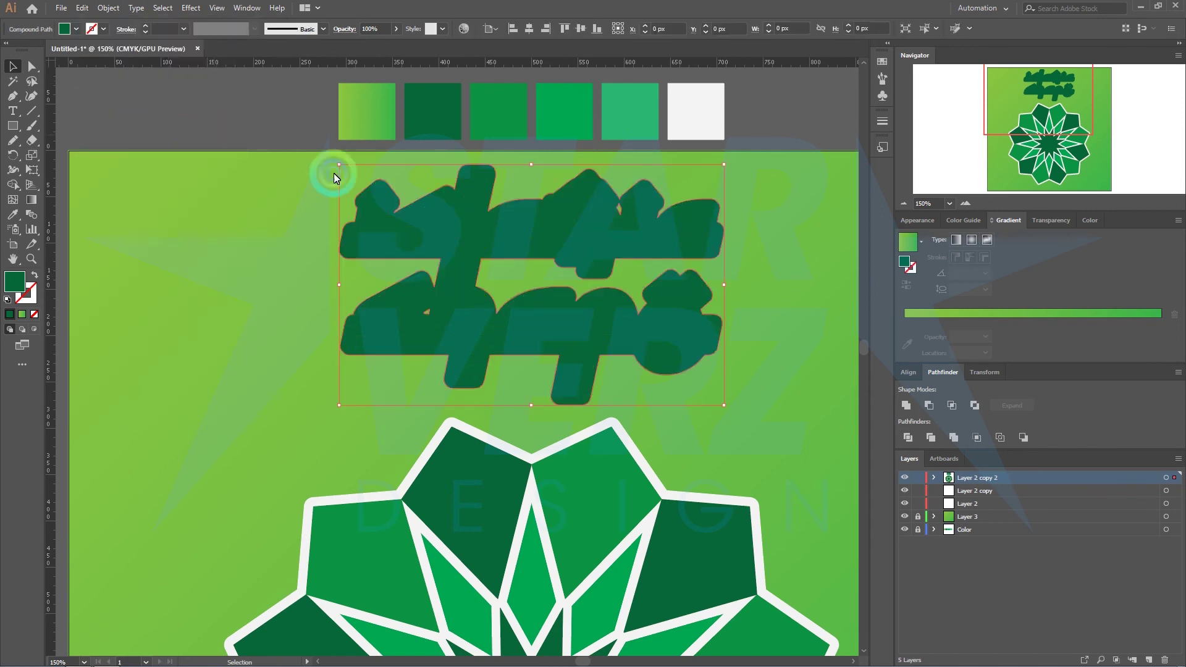
{"action": "left_click", "coordinate": [12, 214]}
{"action": "left_click", "coordinate": [685, 121]}
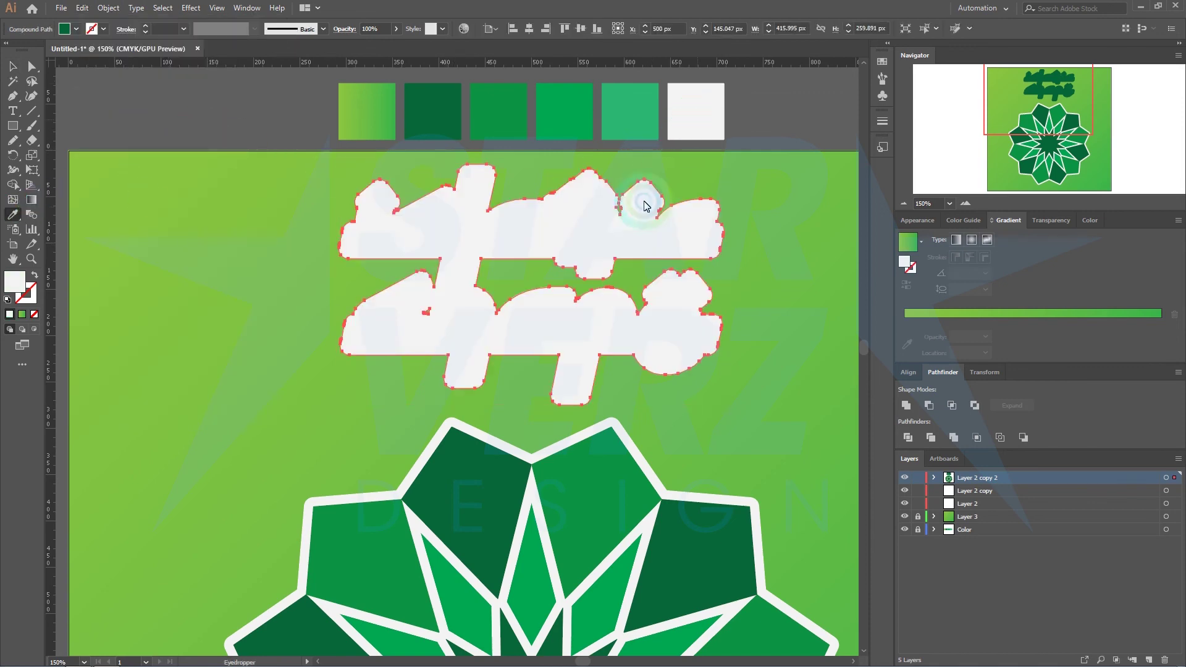
{"action": "right_click", "coordinate": [587, 245]}
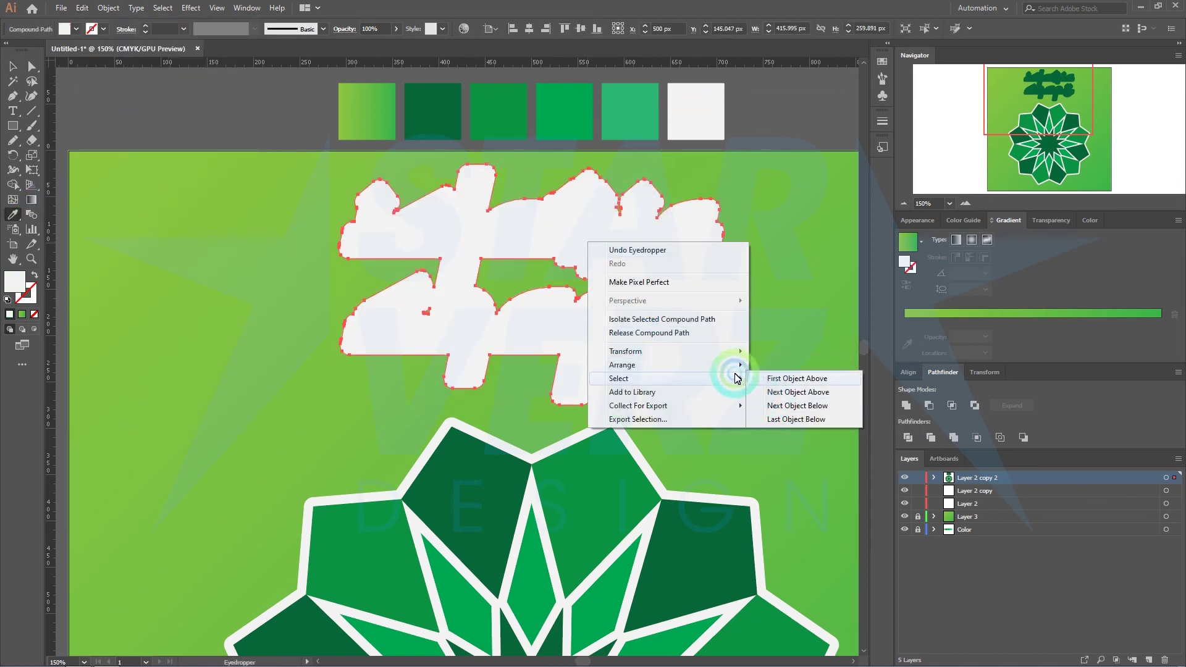
{"action": "left_click", "coordinate": [784, 405]}
{"action": "left_click", "coordinate": [12, 66]}
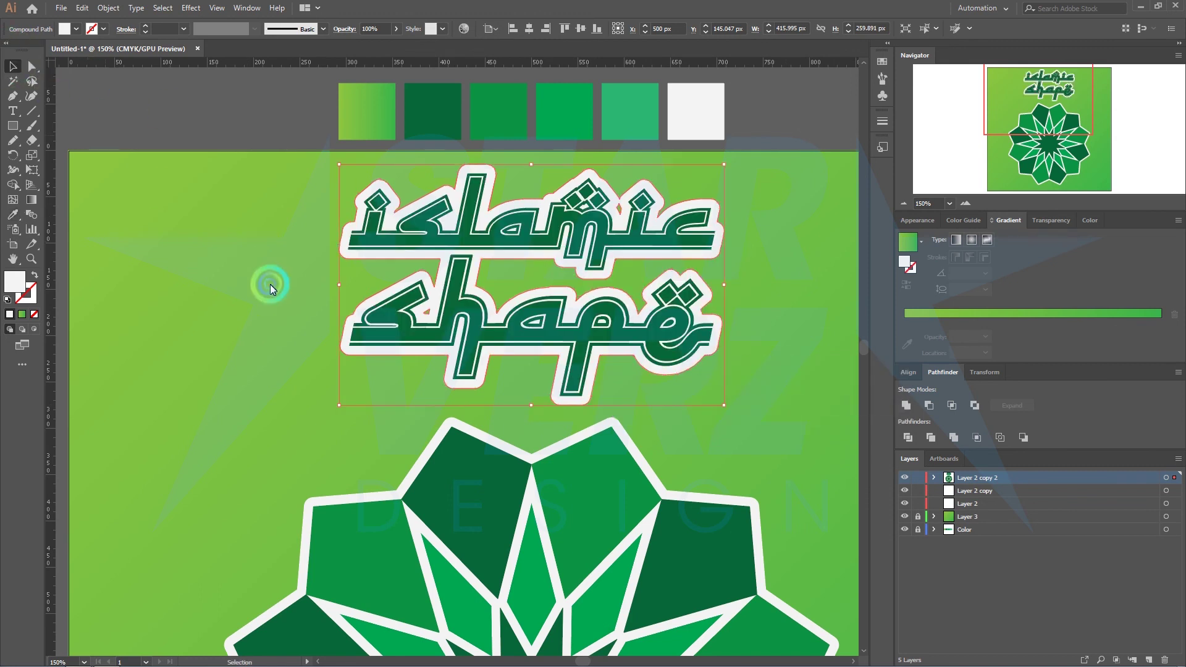
Alt-drag a copy of the white border slightly down-right, fill it dark green, and send it to back.
{"action": "left_click_drag", "start_coordinate": [350, 361], "coordinate": [354, 352]}
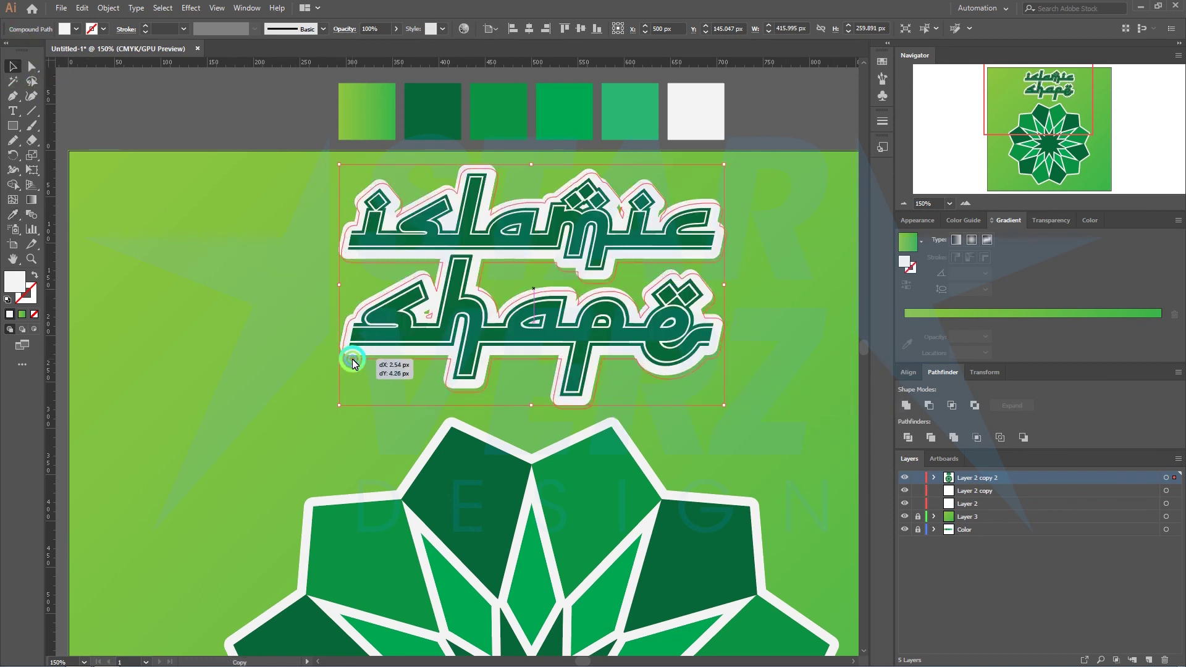
{"action": "left_click", "coordinate": [14, 214]}
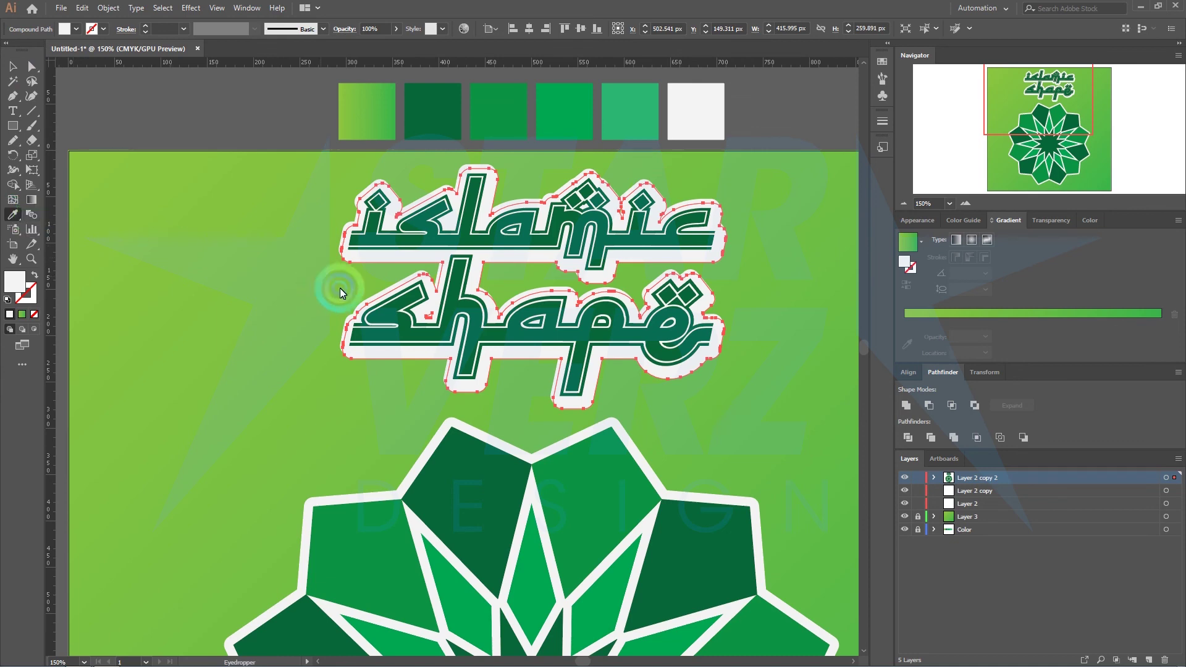
{"action": "left_click", "coordinate": [387, 318]}
{"action": "key", "text": "v"}
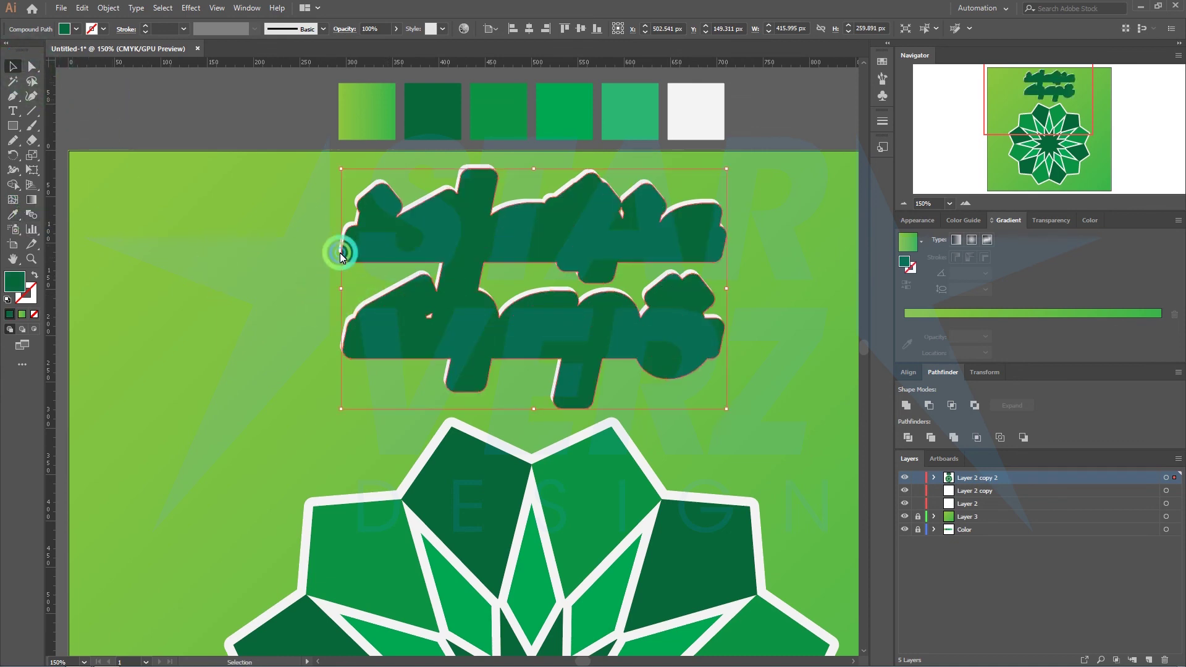
{"action": "right_click", "coordinate": [355, 245]}
{"action": "right_click", "coordinate": [347, 253]}
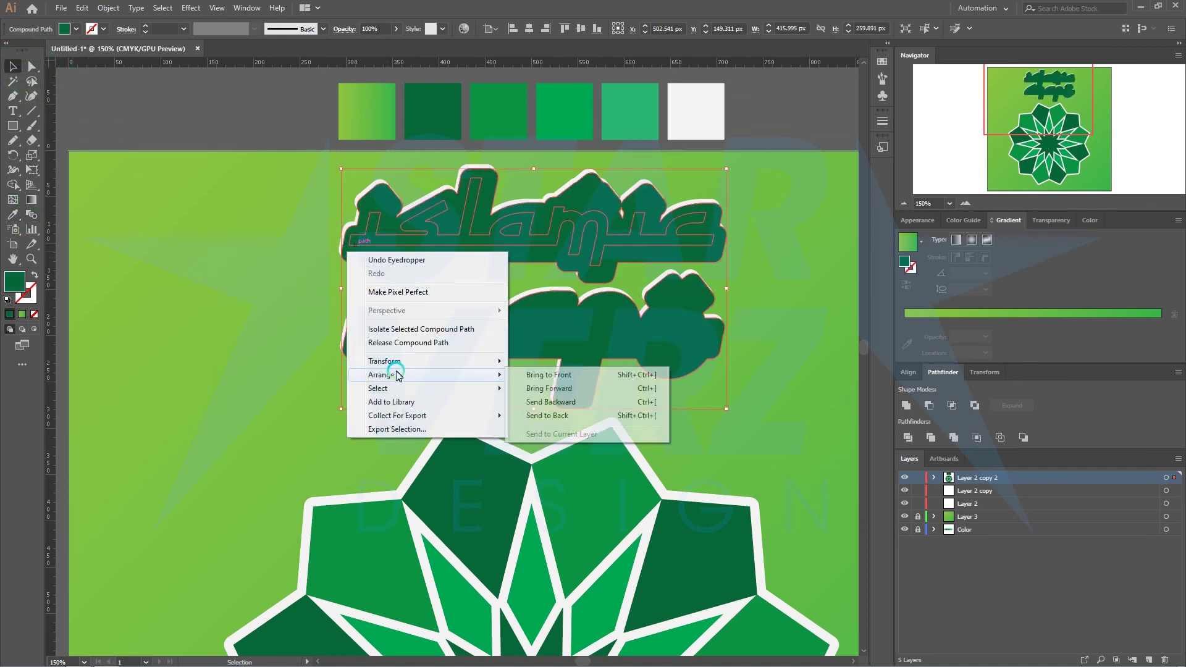
{"action": "left_click", "coordinate": [424, 376]}
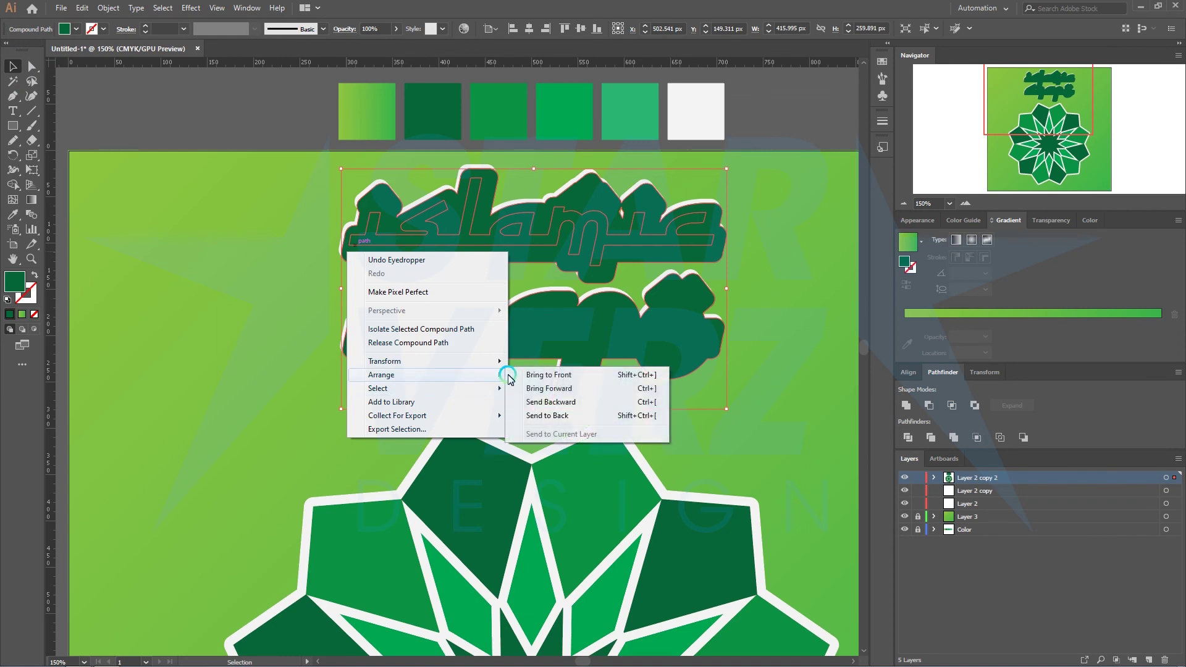
{"action": "left_click", "coordinate": [540, 416]}
{"action": "left_click", "coordinate": [773, 353]}
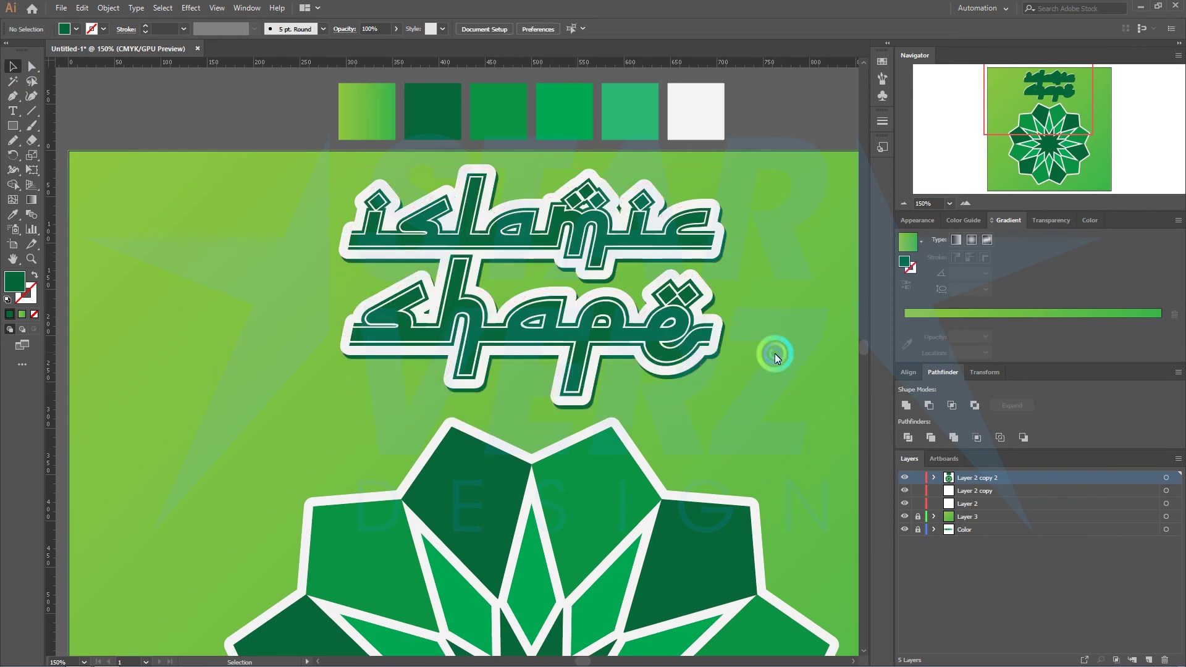
{"action": "scroll", "coordinate": [772, 354], "scroll_direction": "down", "scroll_amount": 1}
{"action": "mouse_move", "coordinate": [771, 354]}
{"action": "left_mouse_down"}
{"action": "mouse_move", "coordinate": [662, 196]}
{"action": "mouse_move", "coordinate": [679, 201]}
{"action": "left_mouse_up"}
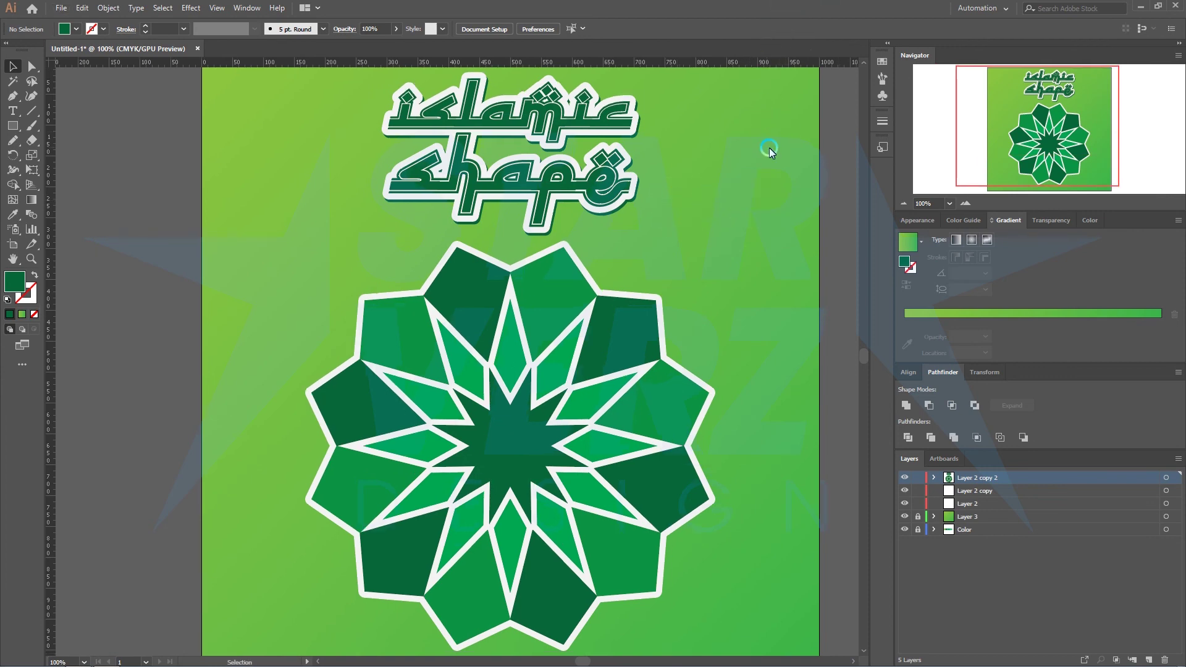
{"action": "scroll", "coordinate": [769, 147], "scroll_direction": "down", "scroll_amount": 1}
{"action": "left_click_drag", "start_coordinate": [769, 166], "coordinate": [747, 198]}
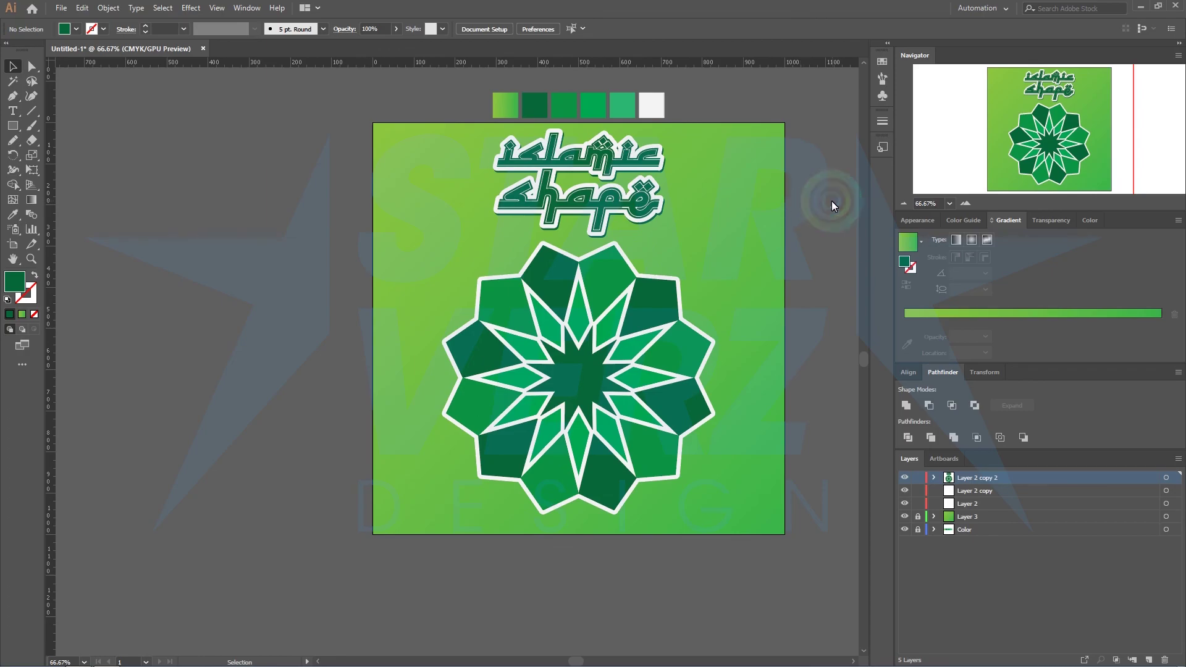